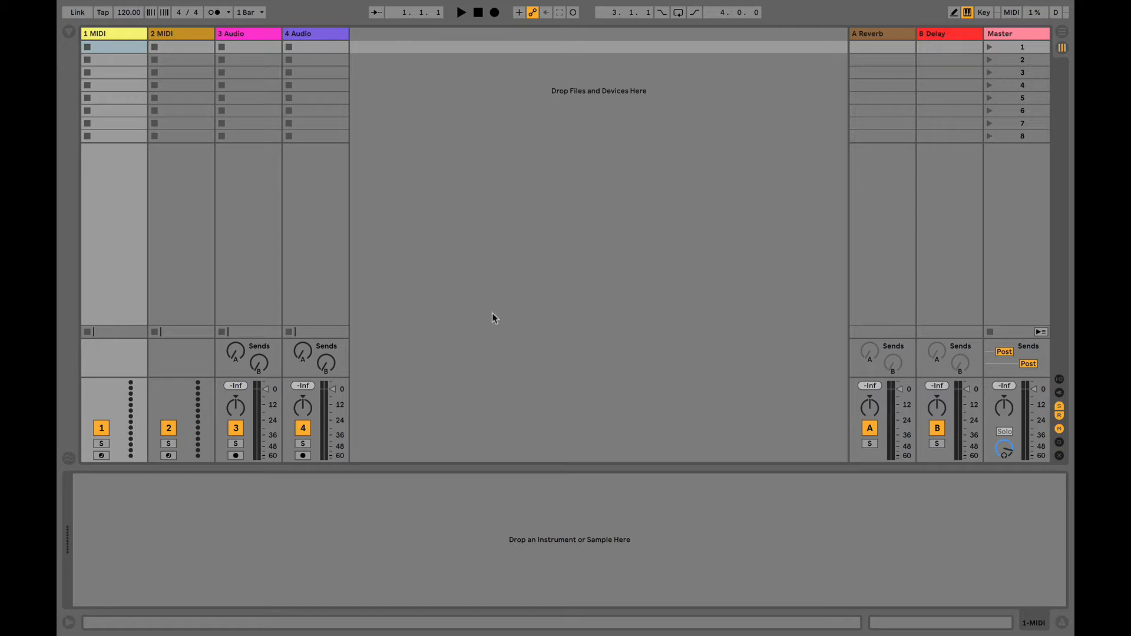
Open the audio preferences and examine the available audio input devices, leaving the Universal Audio Apollo selected.
{"action": "mouse_move", "coordinate": [175, 3]}
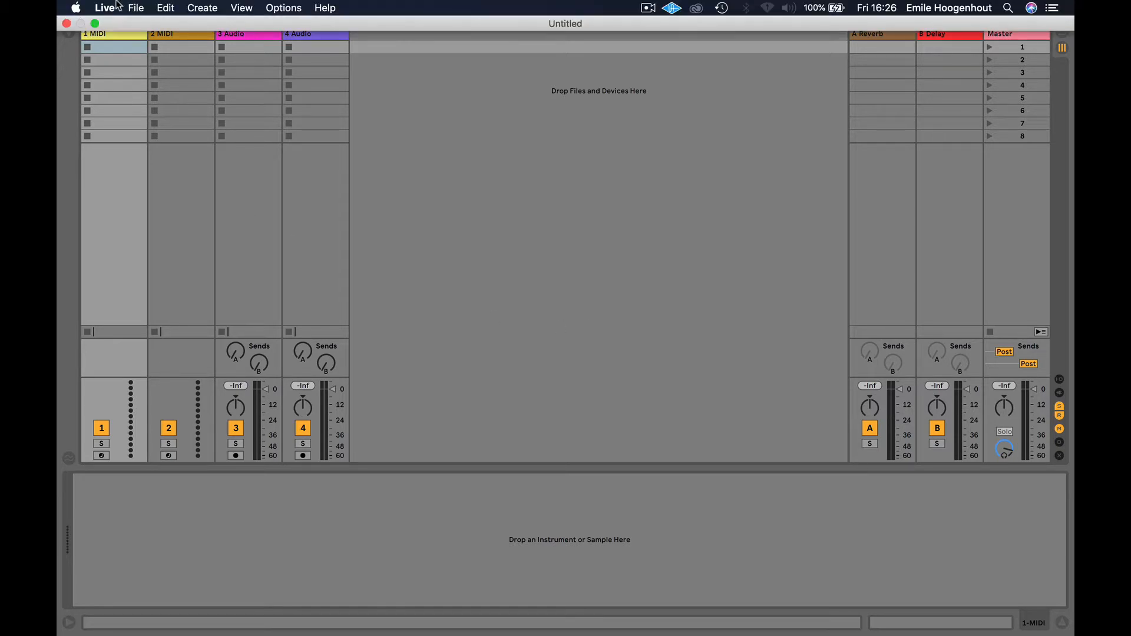
{"action": "left_click", "coordinate": [135, 7]}
{"action": "mouse_move", "coordinate": [106, 5]}
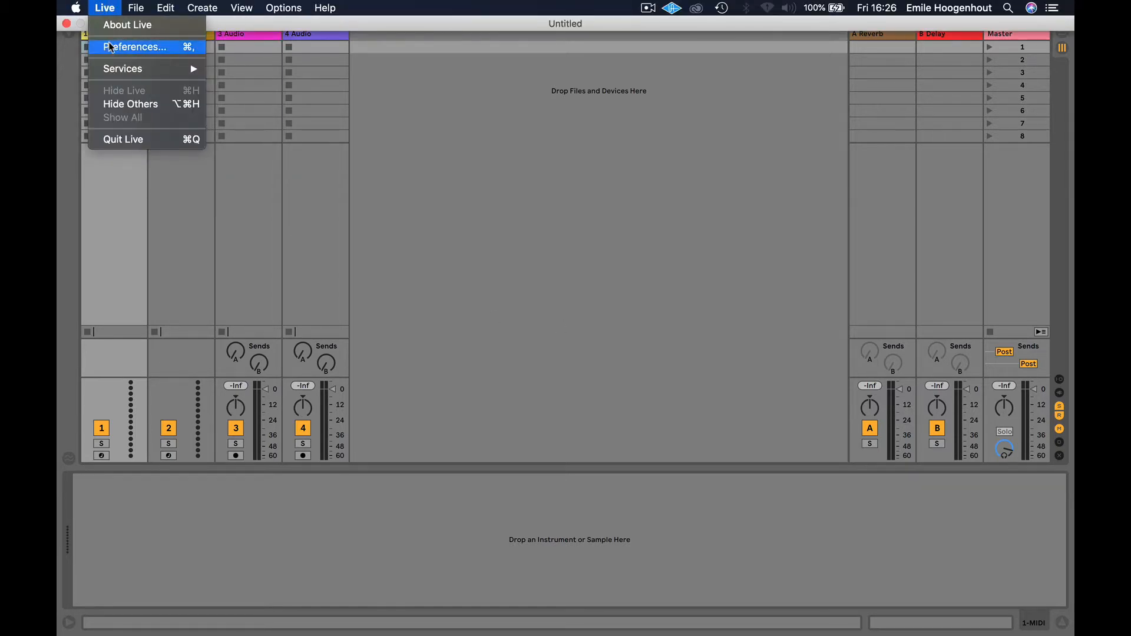
{"action": "left_click", "coordinate": [134, 47]}
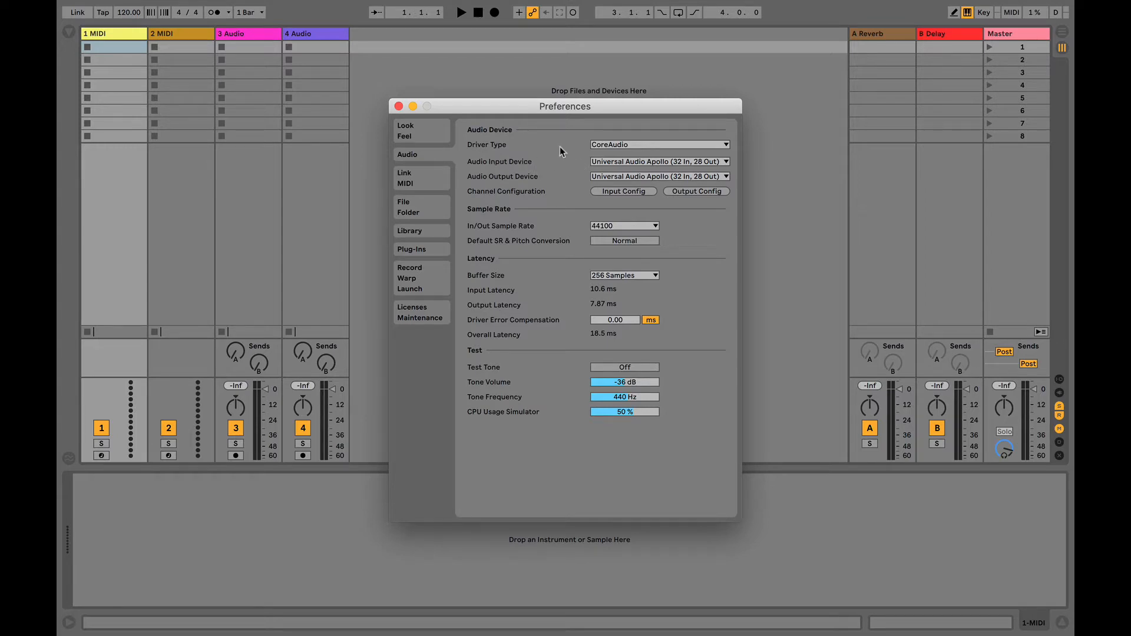
{"action": "left_click", "coordinate": [628, 163]}
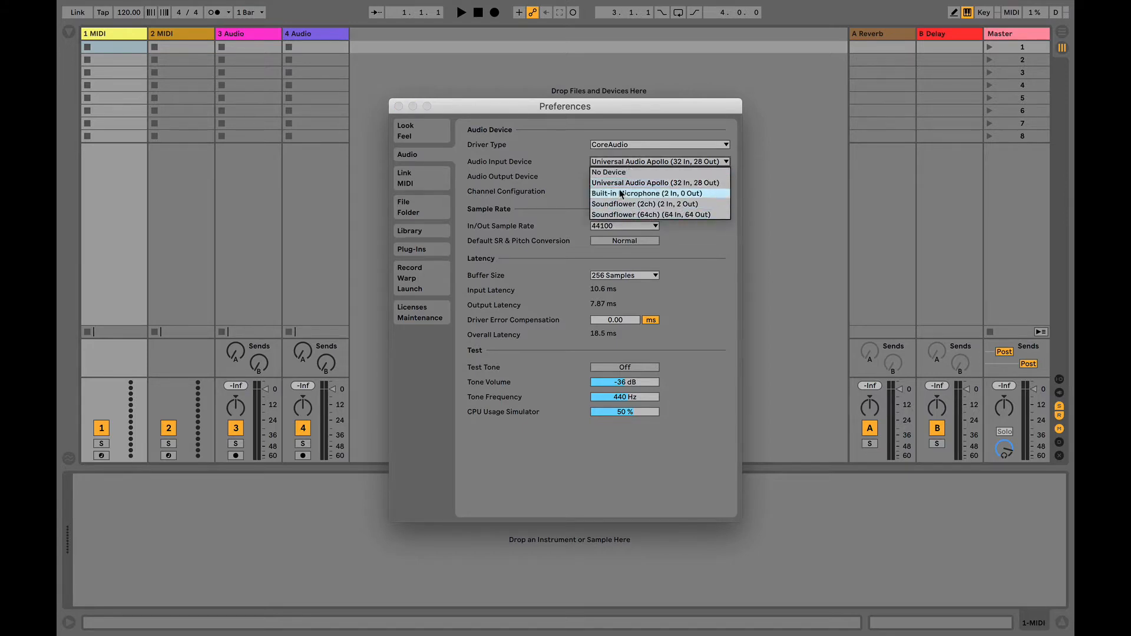
{"action": "left_click", "coordinate": [534, 170]}
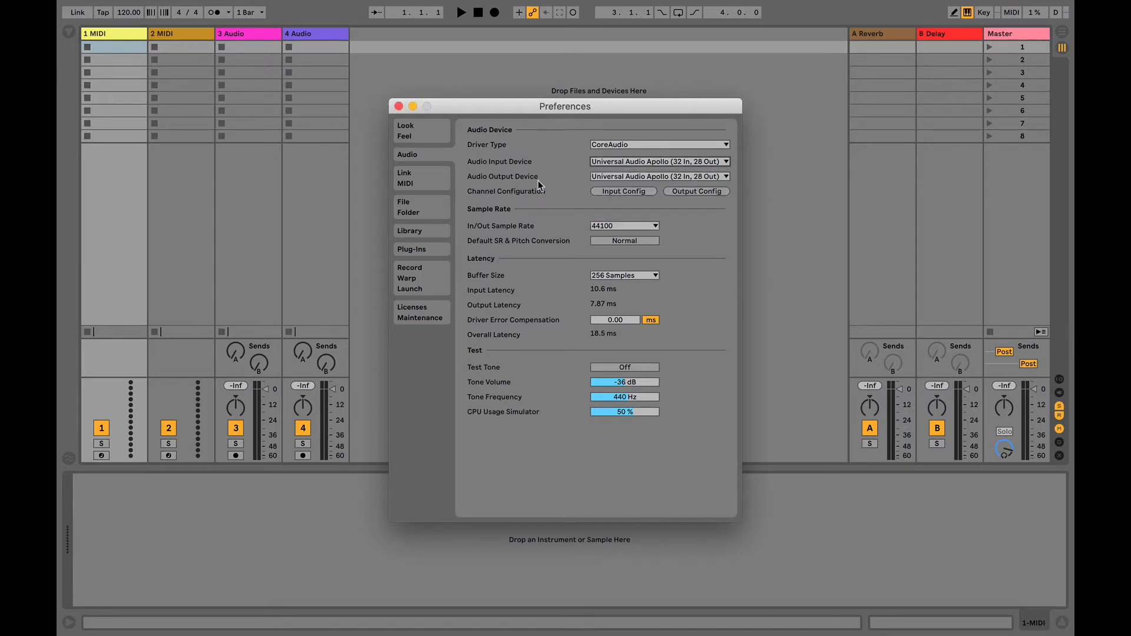
Review the mono and stereo hardware inputs in the input configuration, accept it and close the preferences.
{"action": "left_click", "coordinate": [640, 193]}
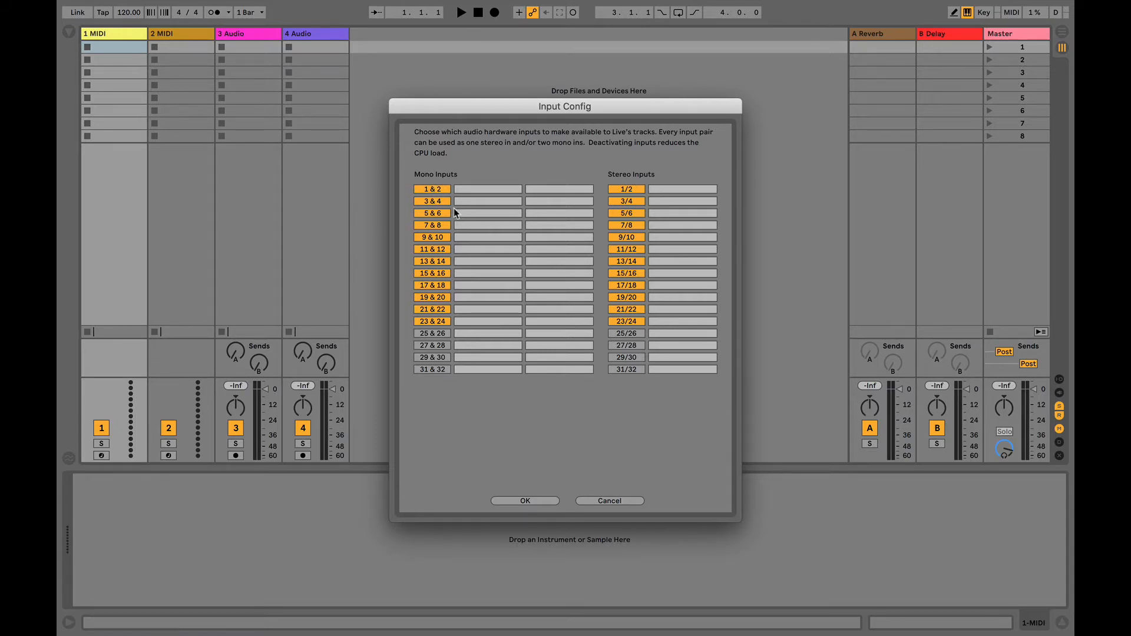
{"action": "left_click", "coordinate": [528, 501]}
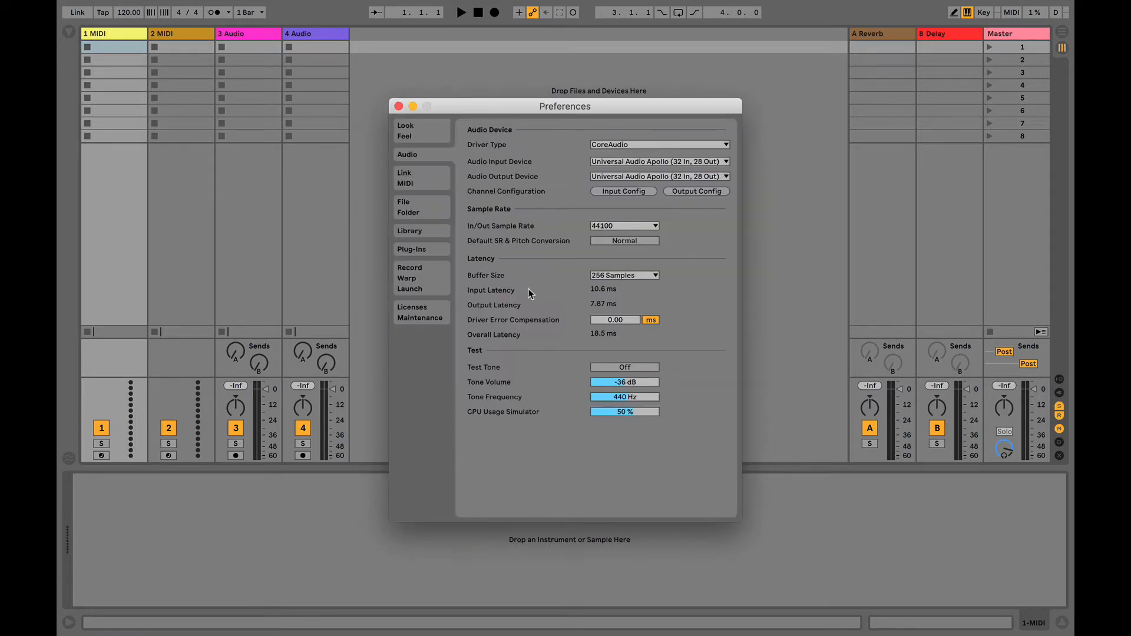
{"action": "left_click", "coordinate": [399, 107]}
Enable the Reduced Latency When Monitoring option.
{"action": "mouse_move", "coordinate": [293, 6]}
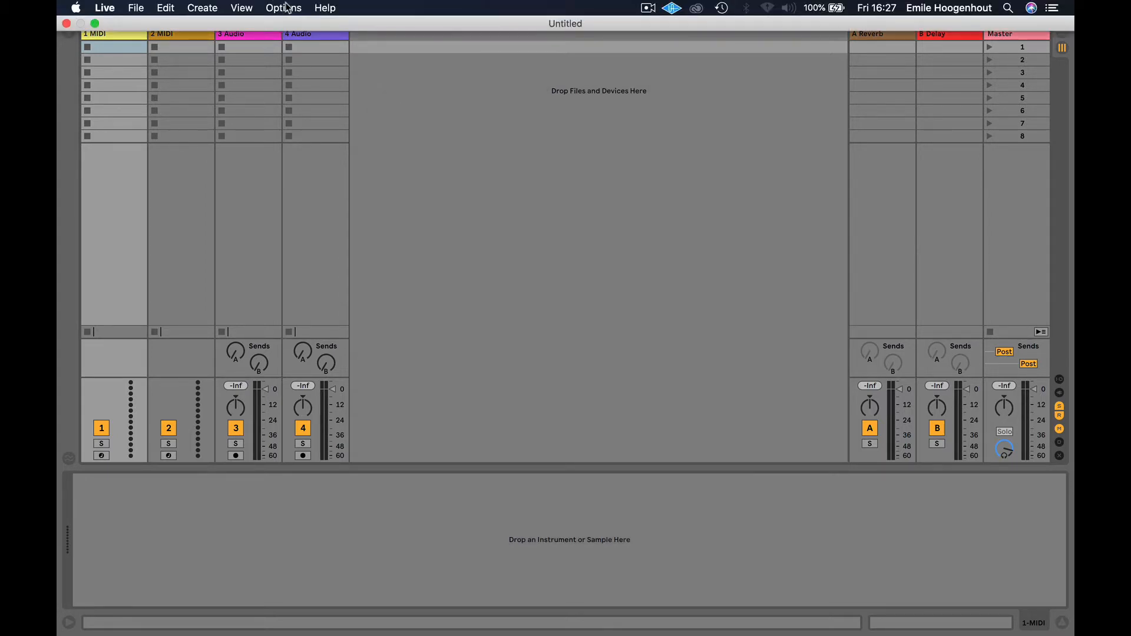
{"action": "left_click", "coordinate": [287, 7]}
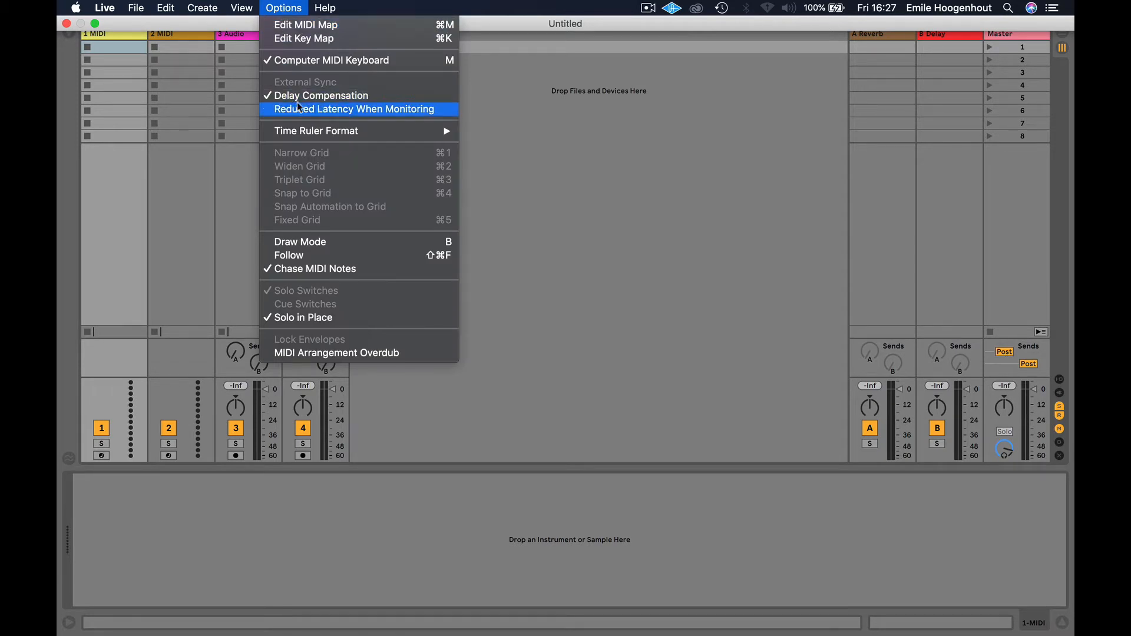
{"action": "left_click", "coordinate": [356, 110]}
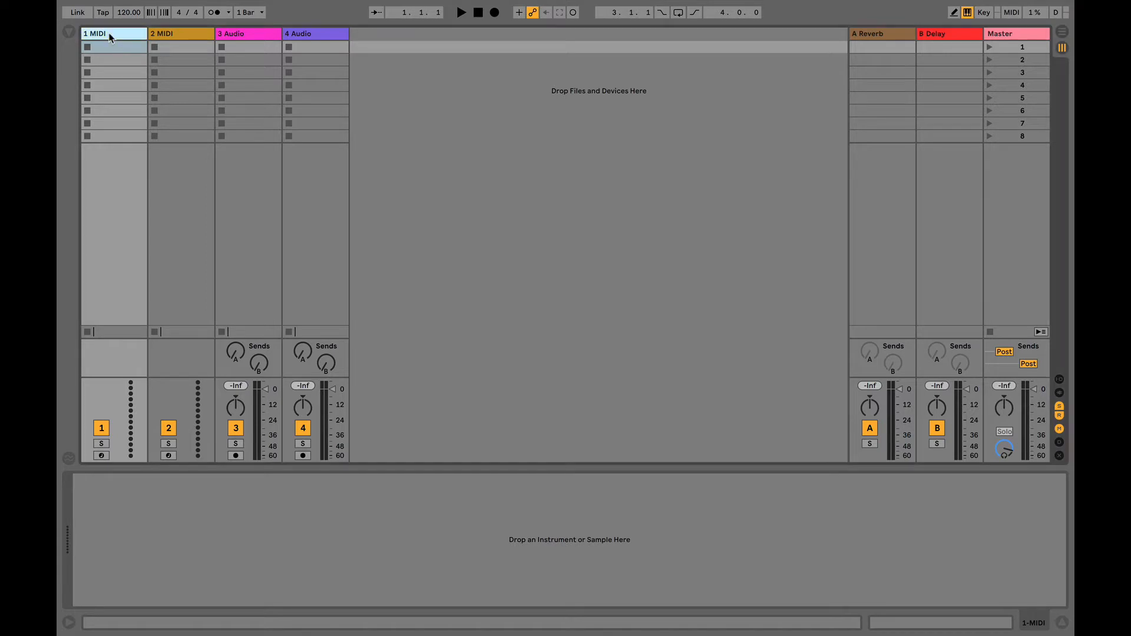
Go through the MIDI and audio tracks and select the 3 Audio track.
{"action": "left_click", "coordinate": [179, 34]}
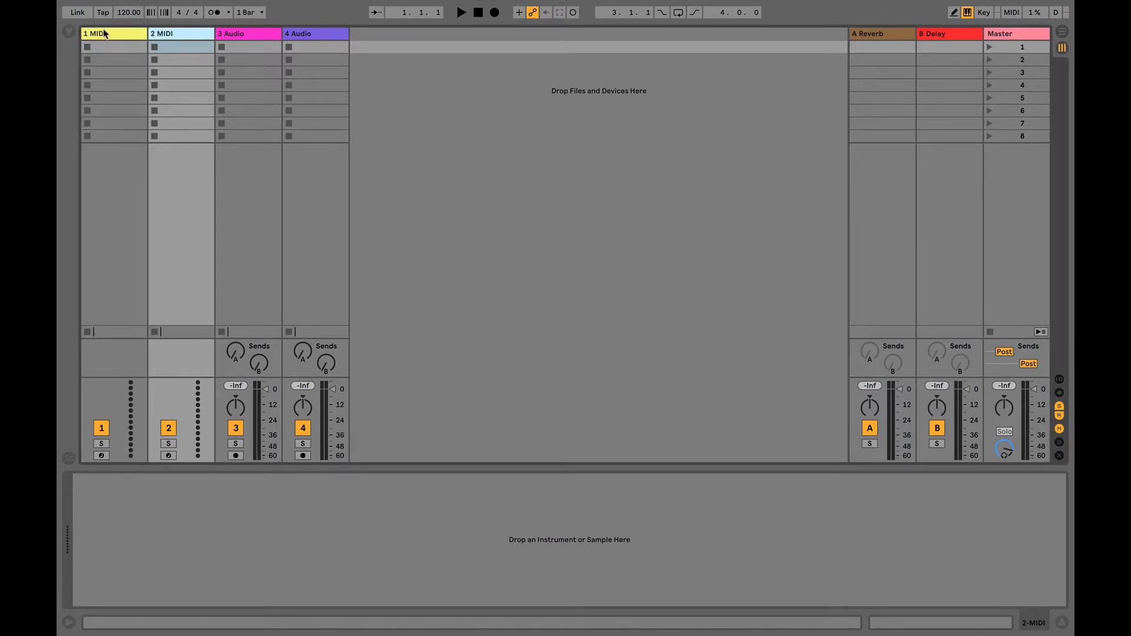
{"action": "left_click", "coordinate": [242, 35]}
{"action": "left_click", "coordinate": [301, 35]}
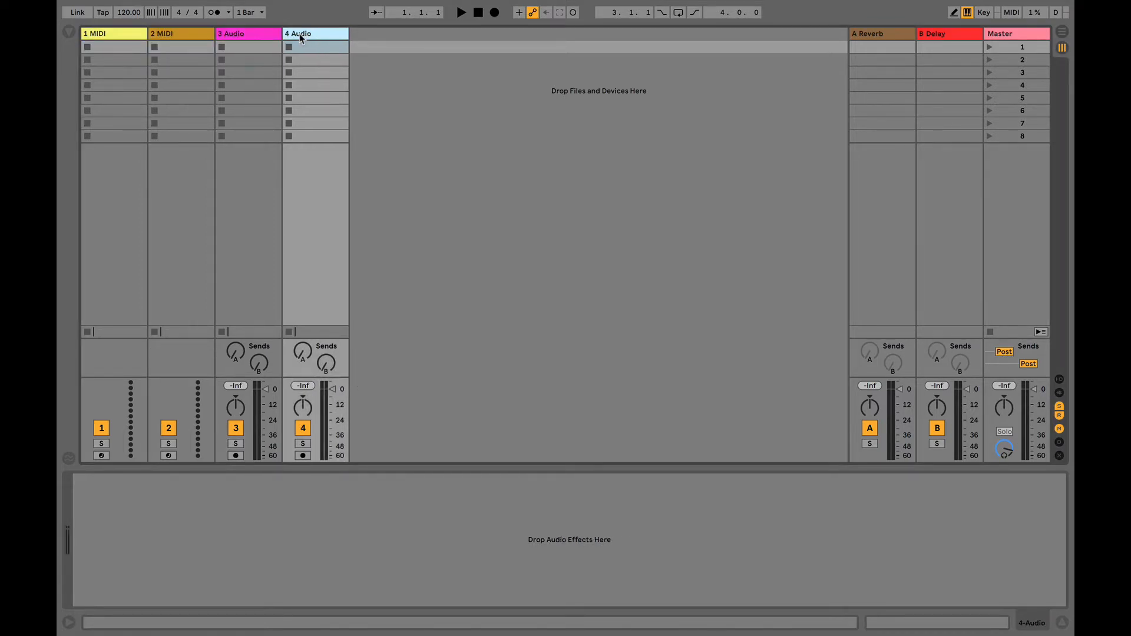
{"action": "left_click", "coordinate": [246, 35]}
{"action": "left_click", "coordinate": [301, 36]}
{"action": "left_click", "coordinate": [255, 36]}
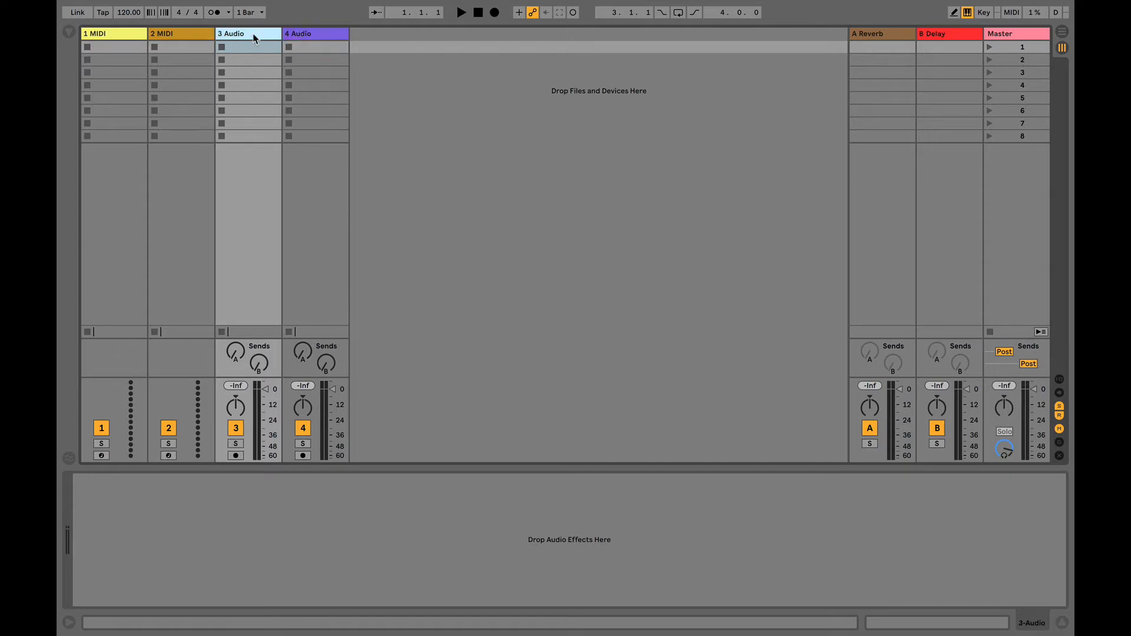
Show the tracks' In/Out section and lower the 3 Audio track's volume to -46 dB.
{"action": "left_click_drag", "start_coordinate": [265, 407], "coordinate": [266, 420]}
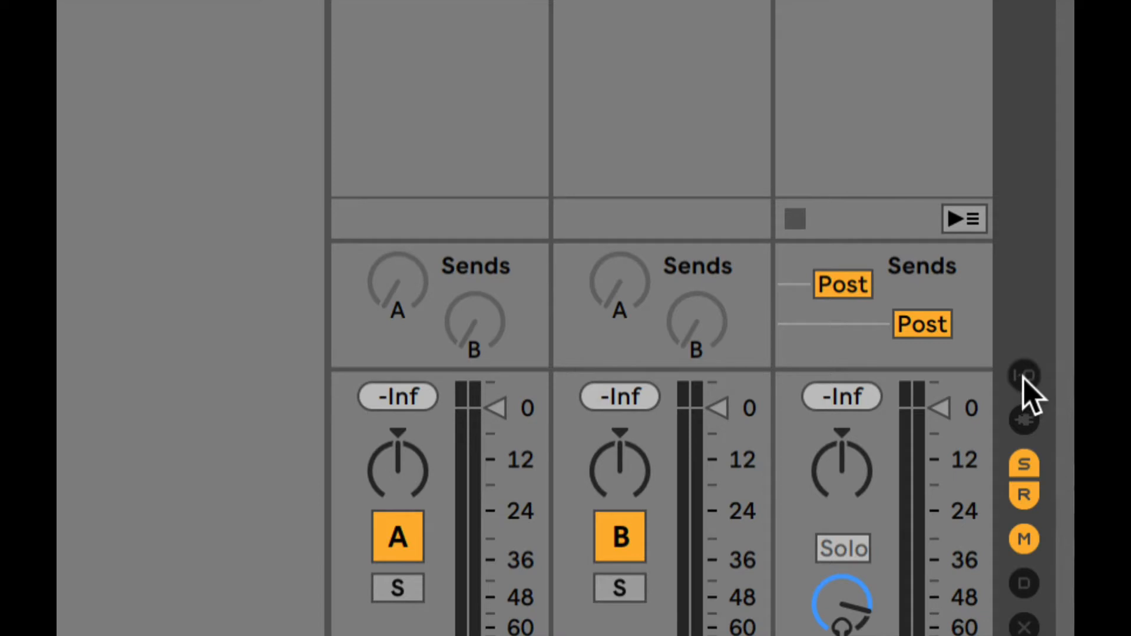
{"action": "left_click", "coordinate": [1024, 376]}
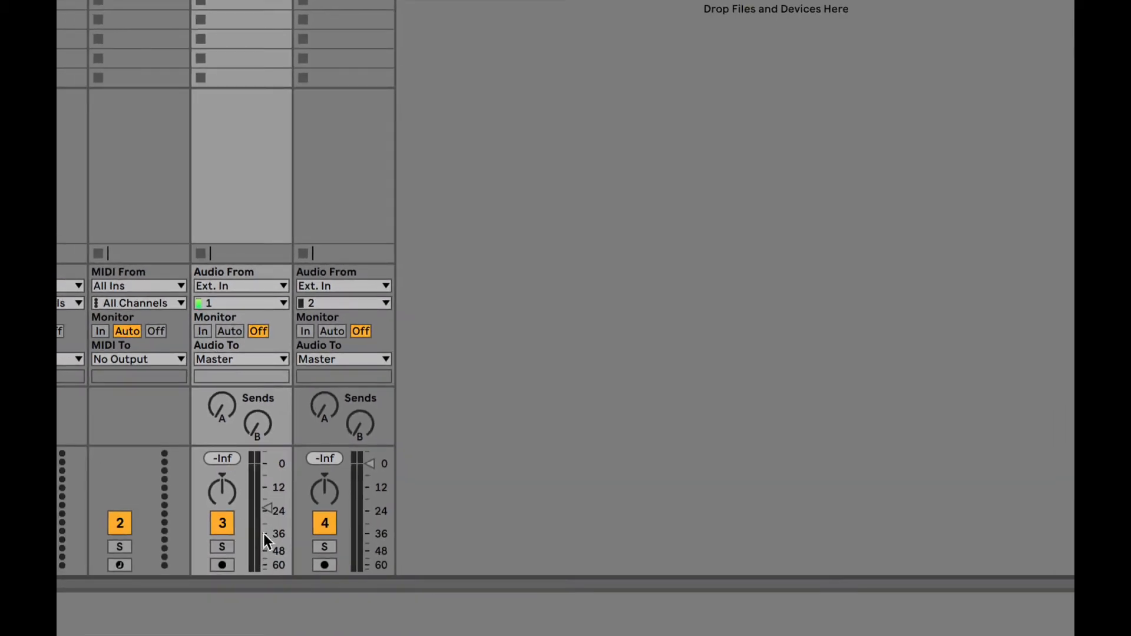
{"action": "left_click_drag", "start_coordinate": [264, 534], "coordinate": [263, 548]}
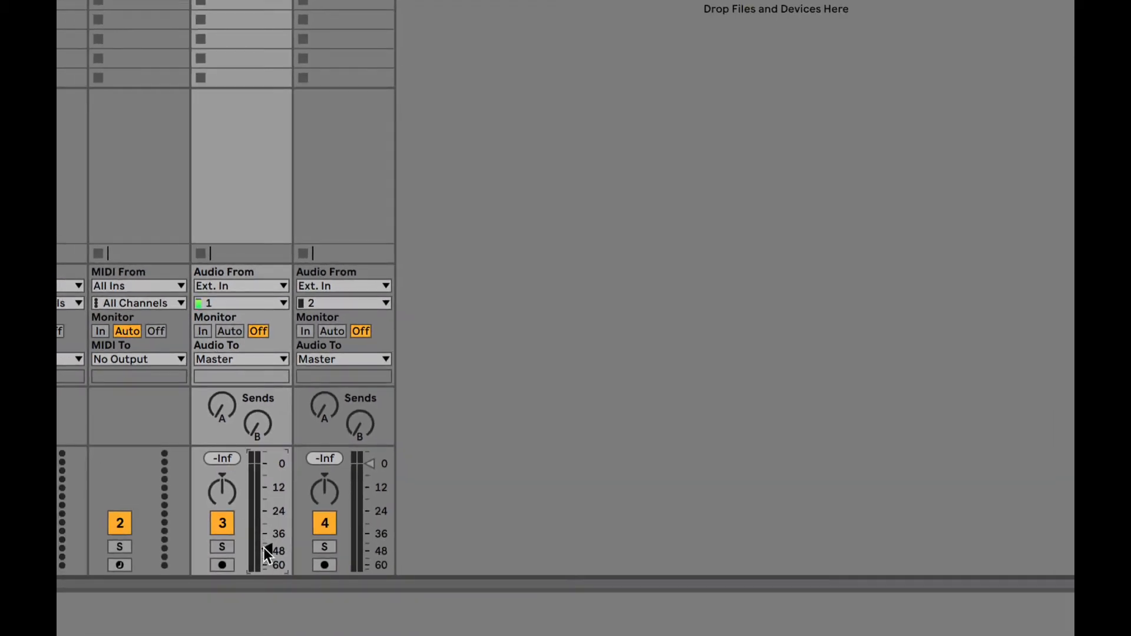
Try the In monitoring mode on 3 Audio, set monitoring to Auto and arm the track for recording.
{"action": "left_click", "coordinate": [202, 332]}
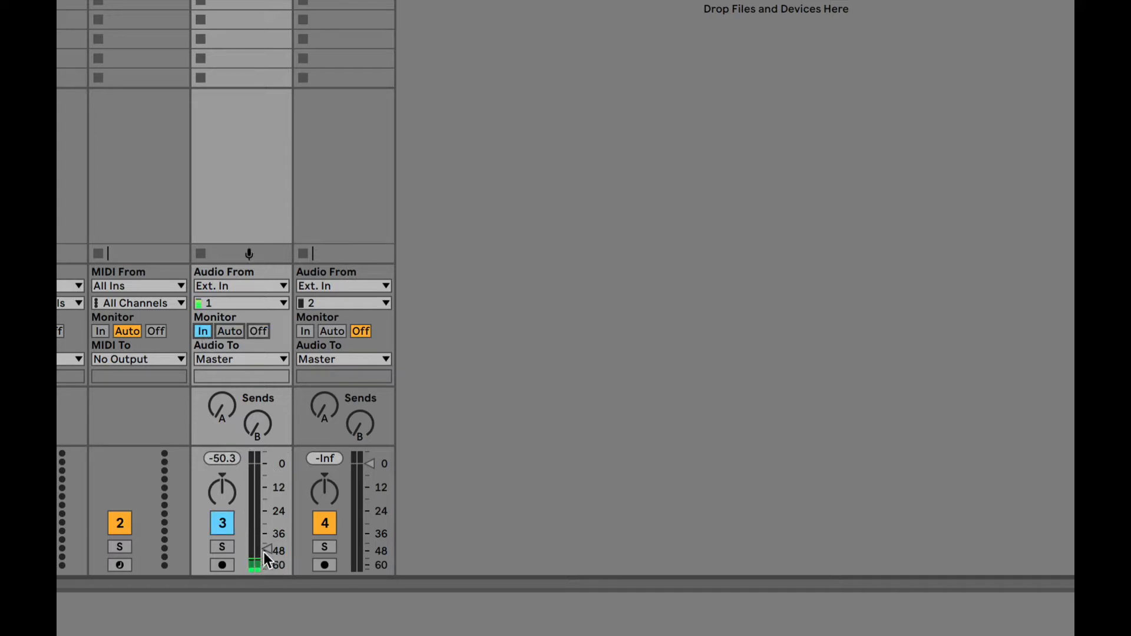
{"action": "left_click", "coordinate": [232, 333]}
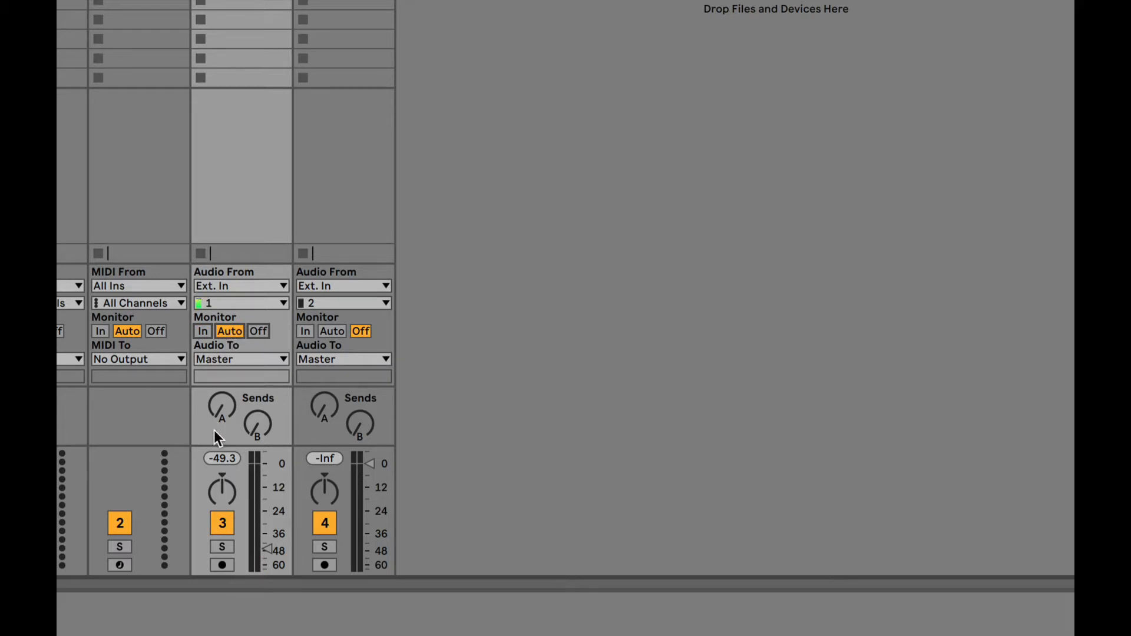
{"action": "left_click", "coordinate": [220, 565]}
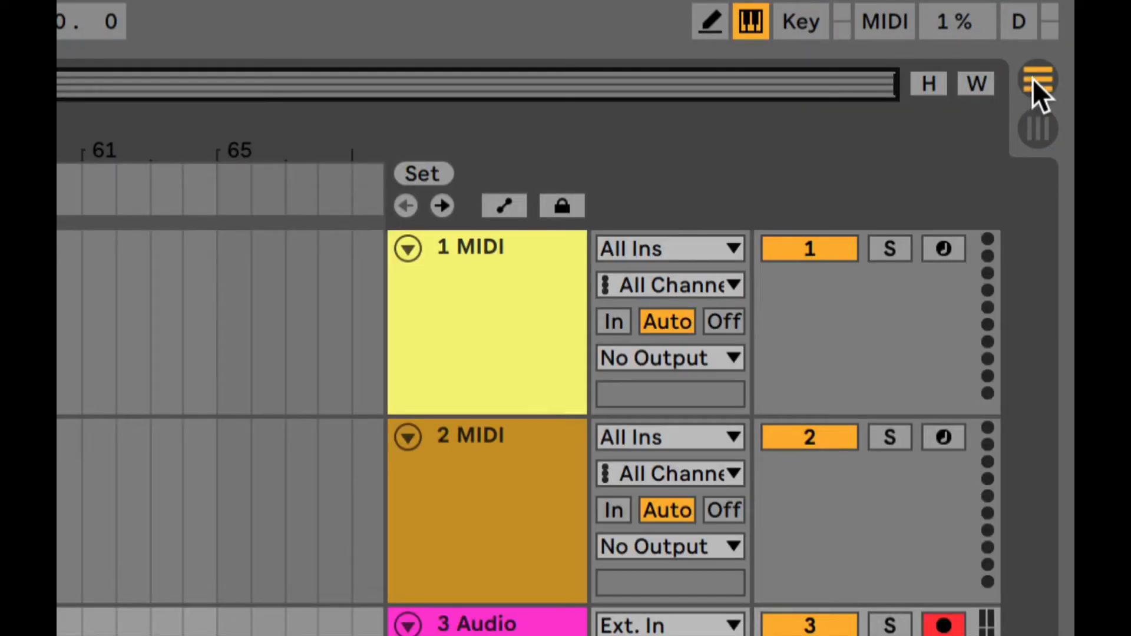
Switch to Arrangement View, comparing the 3 Audio track there with its Session View counterpart.
{"action": "left_click", "coordinate": [1037, 80]}
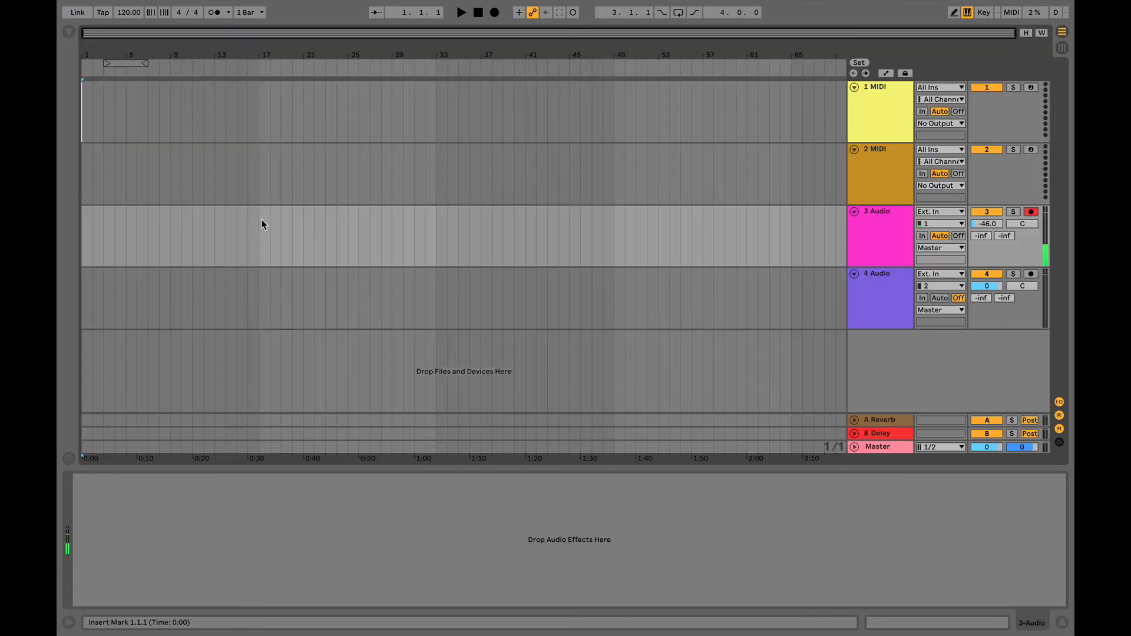
{"action": "key", "text": "Tab"}
{"action": "key", "text": "Tab"}
{"action": "left_click", "coordinate": [871, 219]}
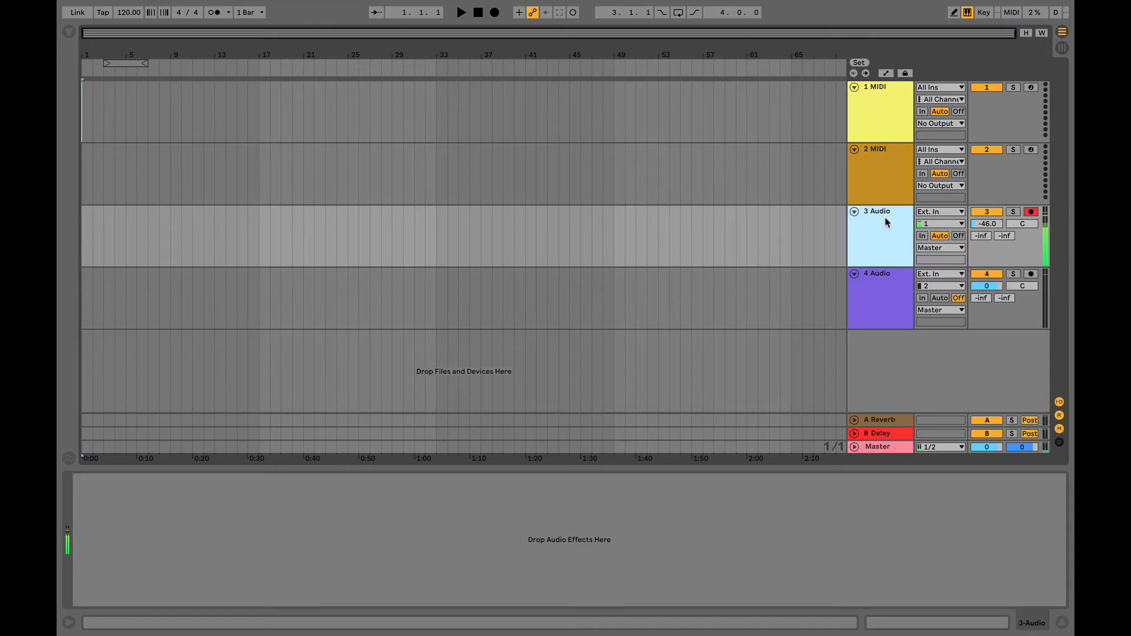
{"action": "key", "text": "Tab"}
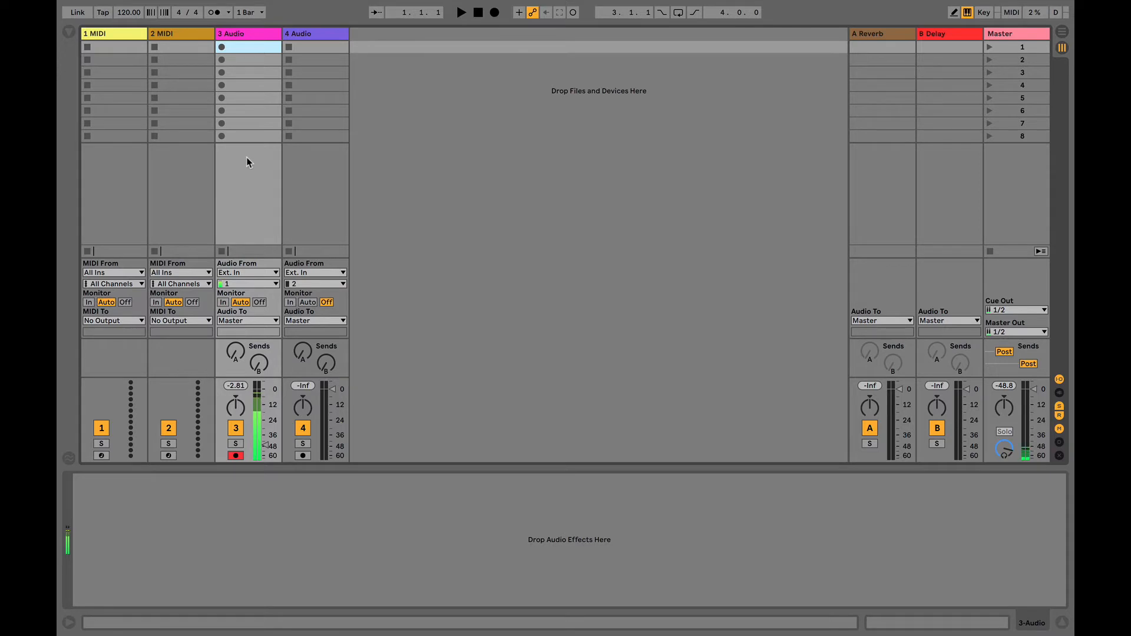
{"action": "key", "text": "Tab"}
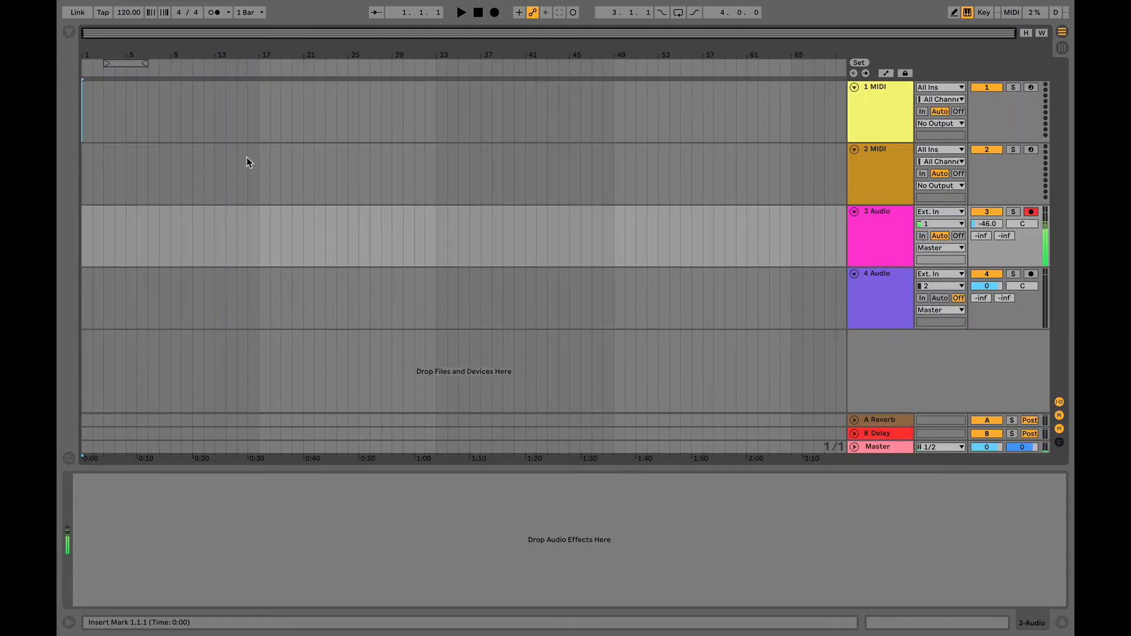
Select bars 1 to 33 in the 4 Audio track's timeline.
{"action": "left_click", "coordinate": [86, 232]}
{"action": "left_click_drag", "start_coordinate": [91, 304], "coordinate": [581, 298]}
{"action": "left_click", "coordinate": [88, 303]}
{"action": "left_click_drag", "start_coordinate": [87, 298], "coordinate": [440, 291]}
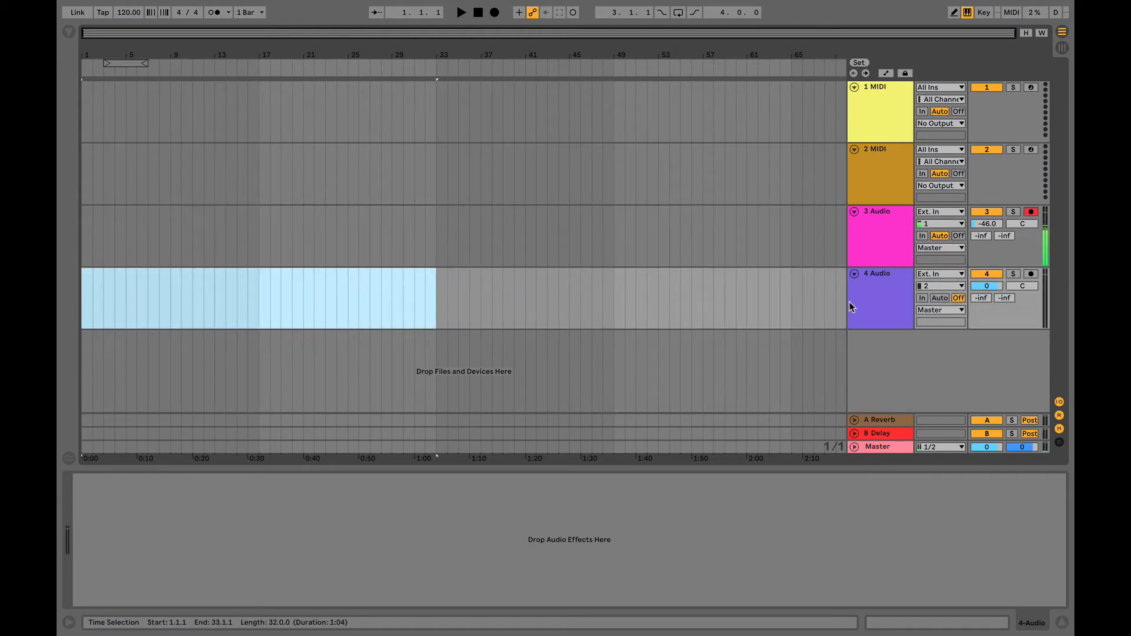
Set the 4 Audio track's volume to -6.2 dB and the 3 Audio track's volume to -32 dB.
{"action": "left_click", "coordinate": [904, 298]}
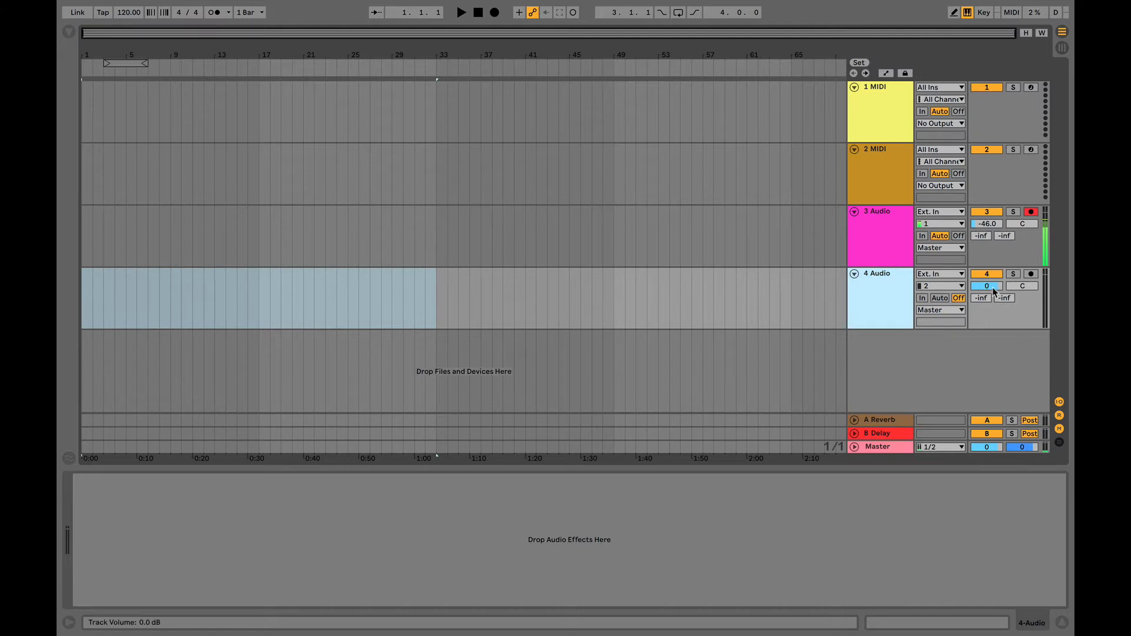
{"action": "left_click_drag", "start_coordinate": [987, 286], "coordinate": [987, 310]}
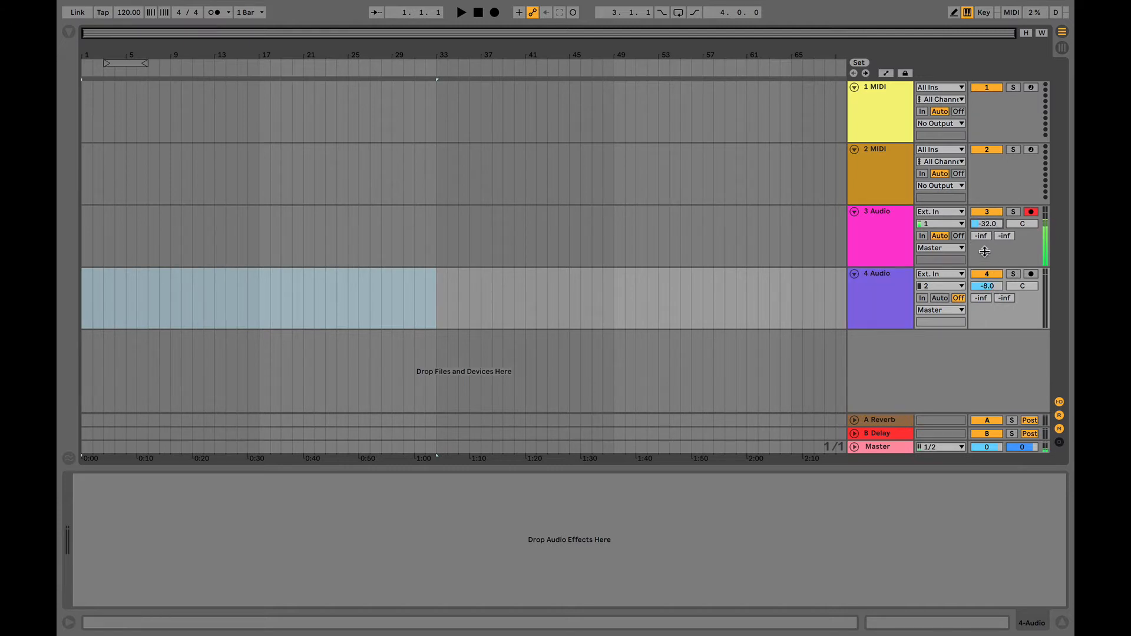
{"action": "left_click_drag", "start_coordinate": [987, 286], "coordinate": [987, 280]}
{"action": "left_click_drag", "start_coordinate": [1000, 222], "coordinate": [1000, 226]}
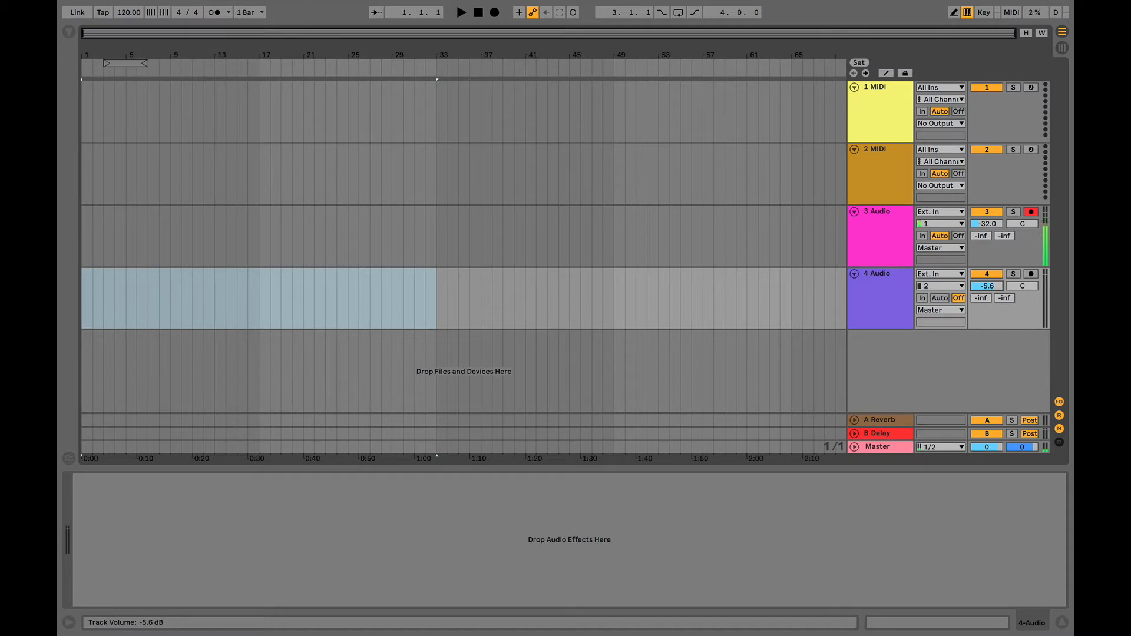
{"action": "left_click", "coordinate": [985, 212]}
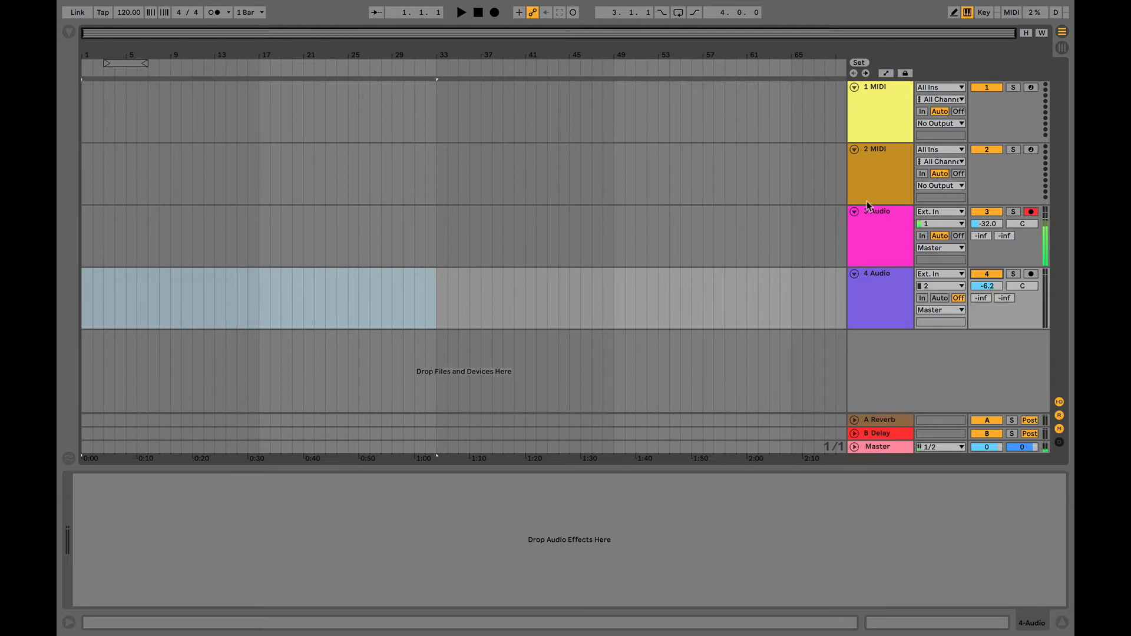
Add a locator named Intro at bar 1 of the arrangement.
{"action": "left_click", "coordinate": [86, 242]}
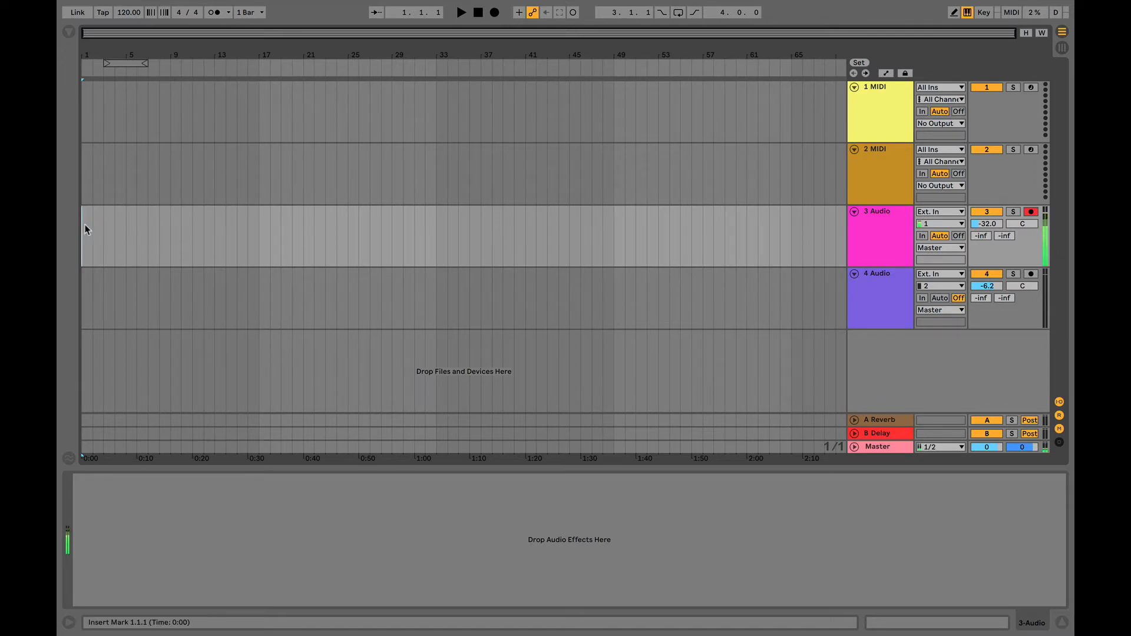
{"action": "right_click", "coordinate": [85, 66]}
{"action": "left_click", "coordinate": [101, 73]}
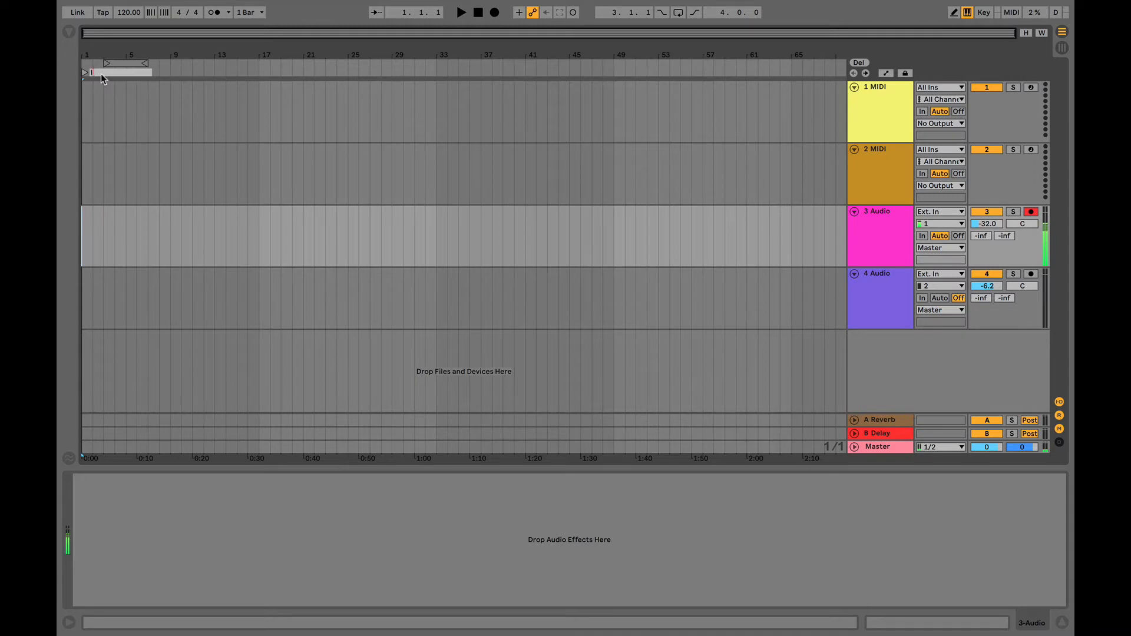
{"action": "type", "text": "Intro"}
{"action": "key", "text": "Return"}
Add a locator named Verse at bar 17 of the arrangement.
{"action": "right_click", "coordinate": [259, 71]}
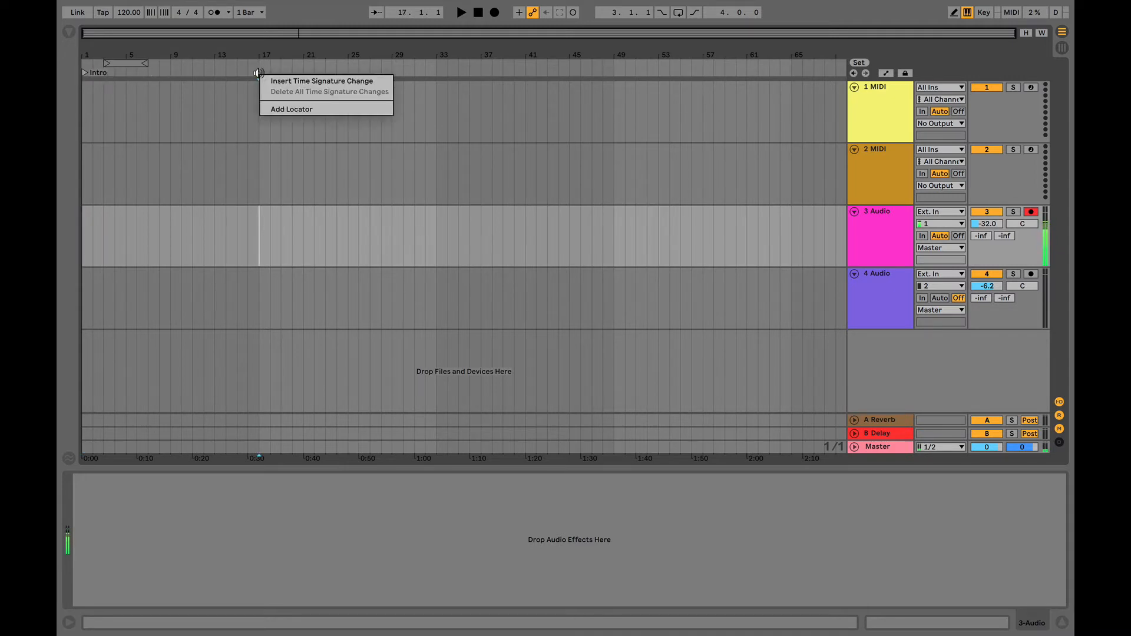
{"action": "left_click", "coordinate": [288, 112]}
{"action": "type", "text": "Verse"}
{"action": "key", "text": "Return"}
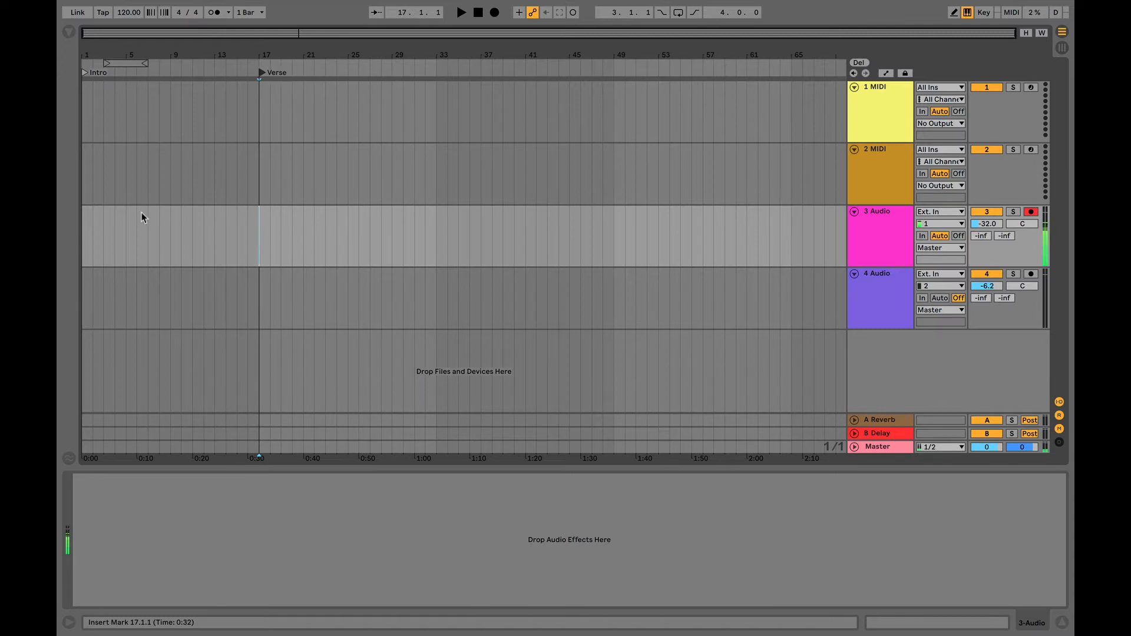
Place the insert marker at bar 1 of the 3 Audio track and turn on the metronome with a 1 Bar count-in.
{"action": "left_click", "coordinate": [86, 240]}
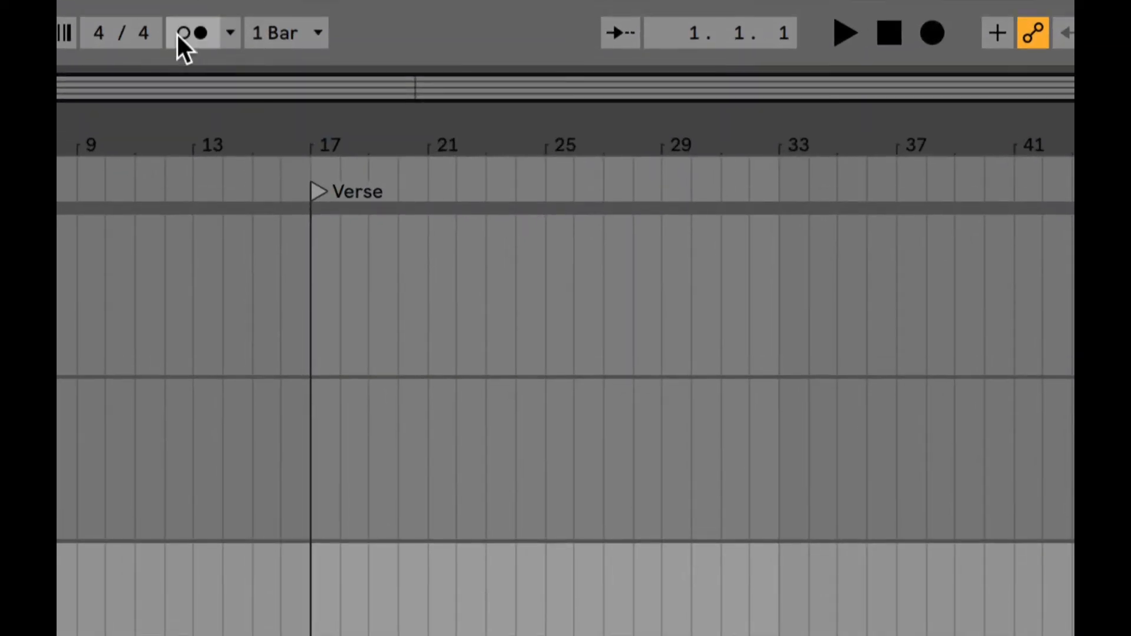
{"action": "left_click", "coordinate": [195, 35]}
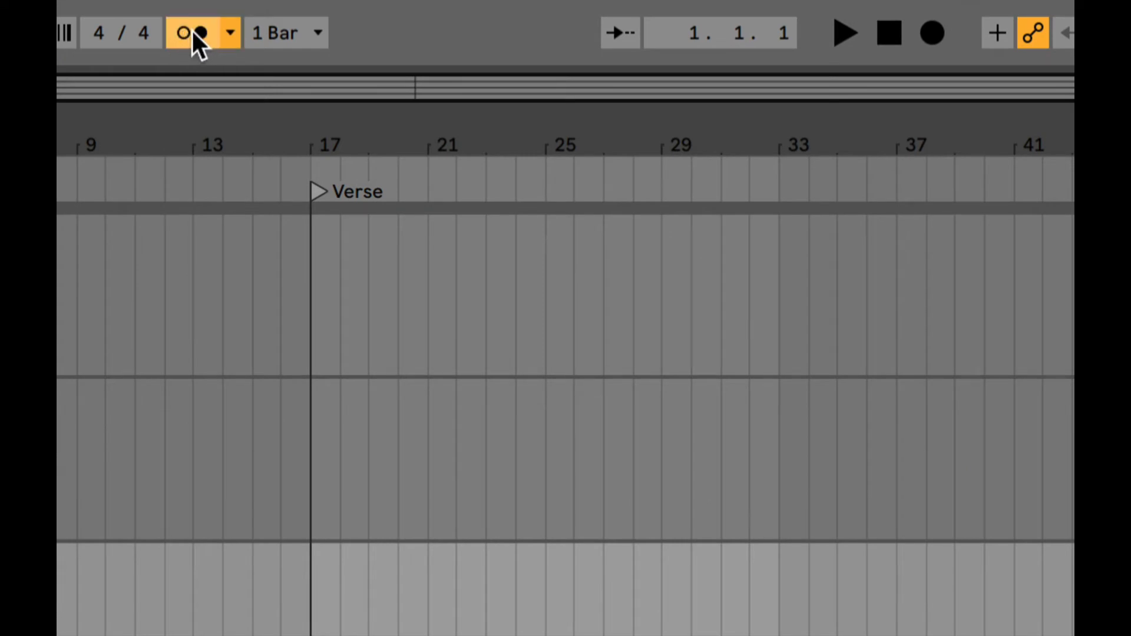
{"action": "left_click", "coordinate": [227, 28]}
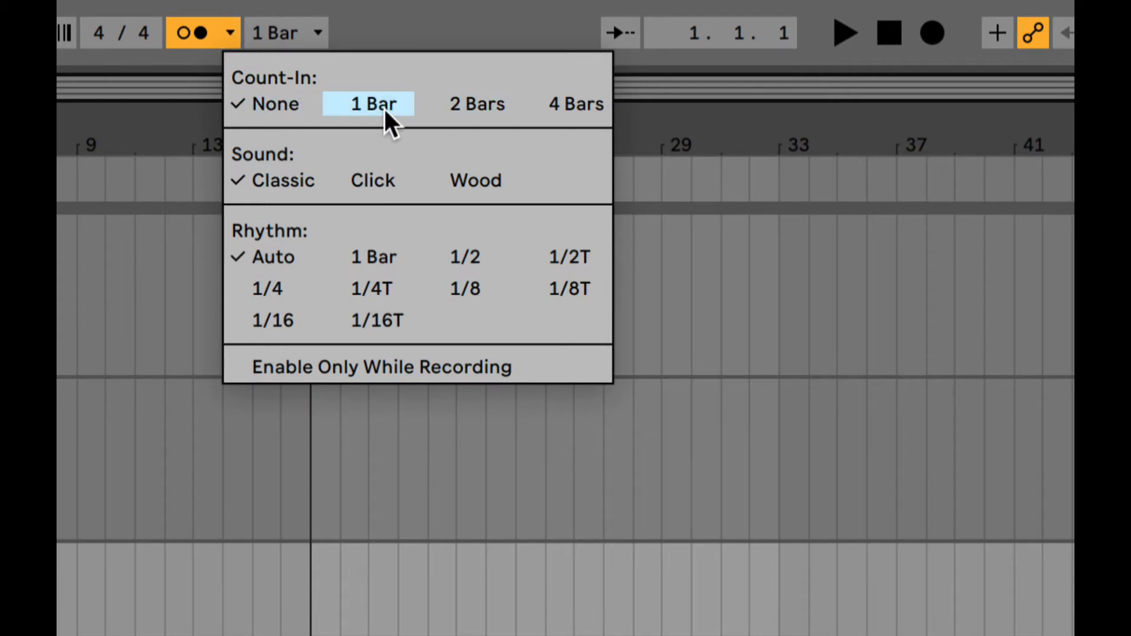
{"action": "left_click", "coordinate": [369, 105]}
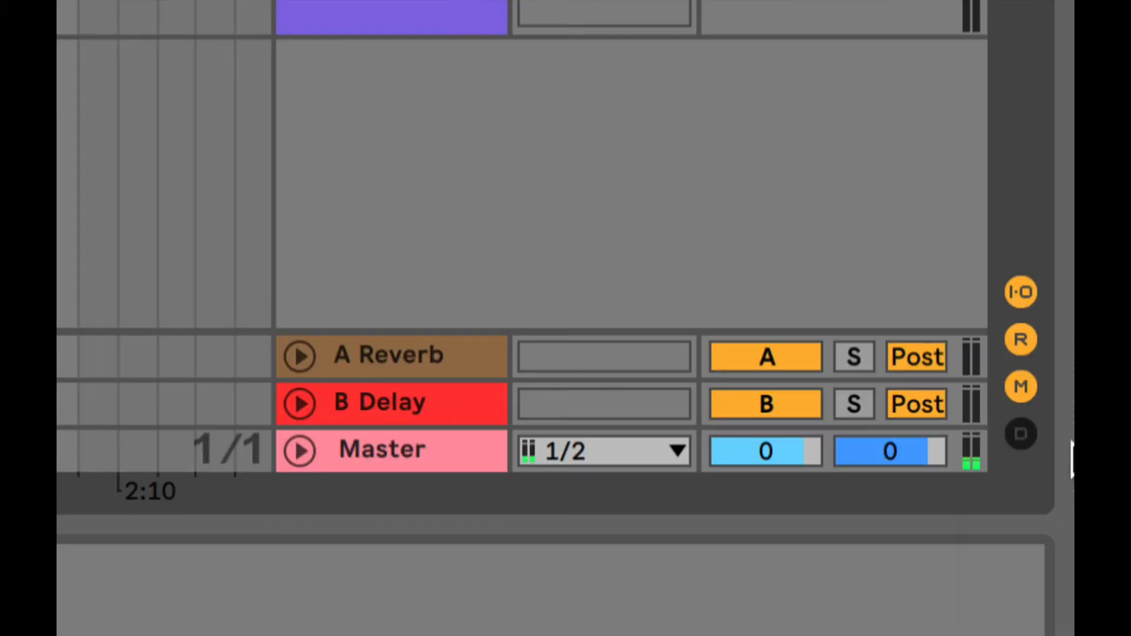
Adjust the Master track's cue volume in both Arrangement View and Session View, setting it to -8.0 dB.
{"action": "left_click", "coordinate": [393, 465]}
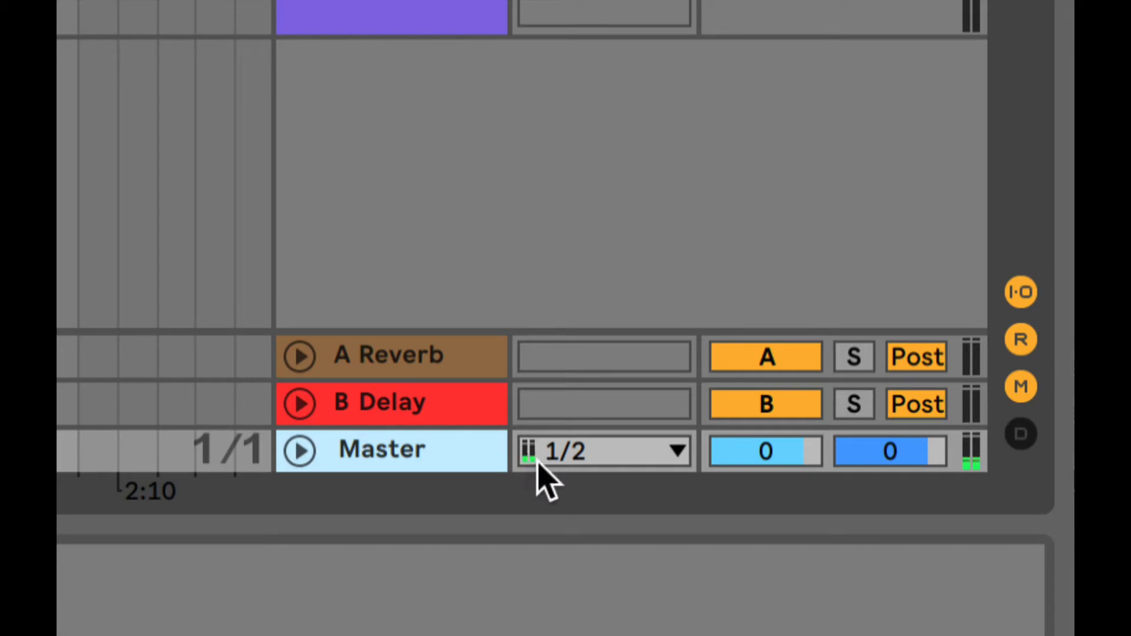
{"action": "left_click", "coordinate": [761, 458]}
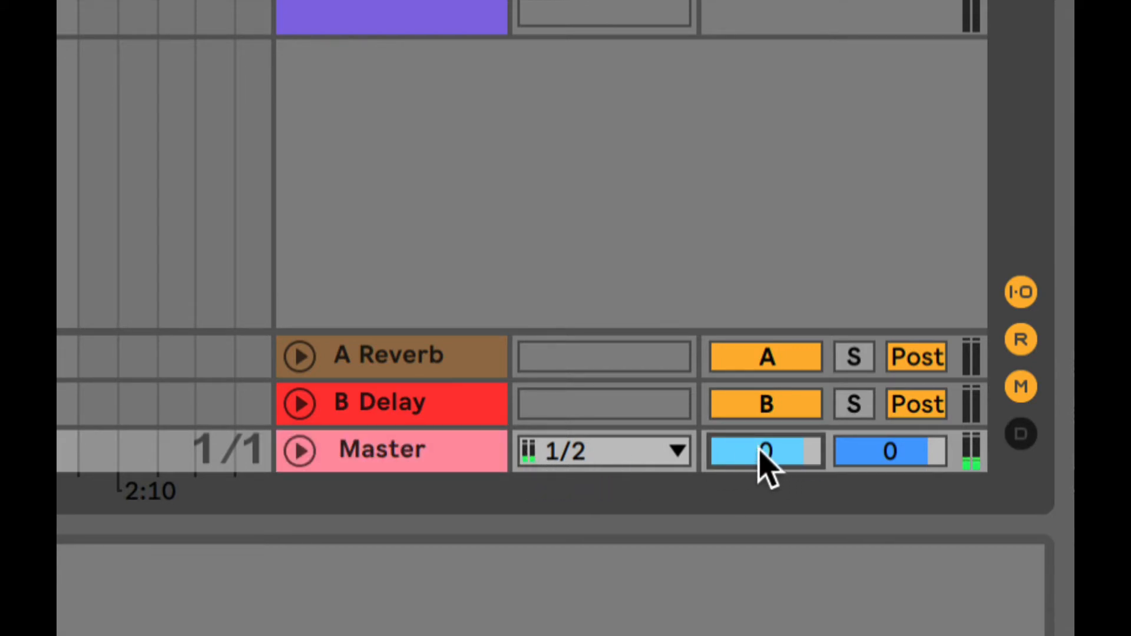
{"action": "left_click", "coordinate": [881, 461]}
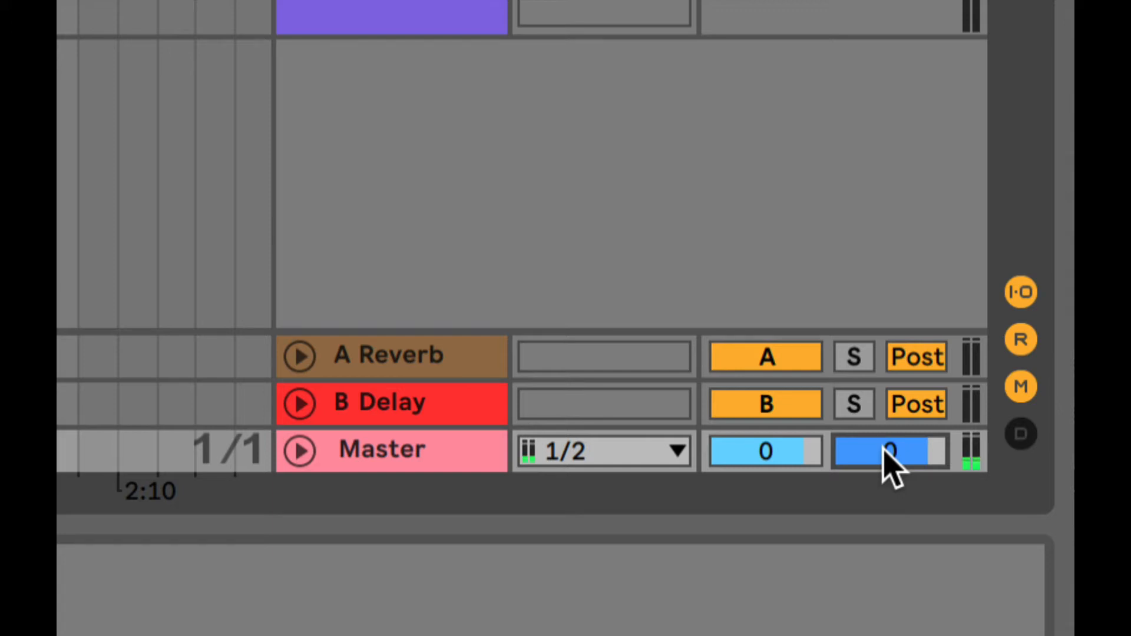
{"action": "mouse_move", "coordinate": [884, 450]}
{"action": "left_mouse_down"}
{"action": "mouse_move", "coordinate": [878, 475]}
{"action": "mouse_move", "coordinate": [880, 449]}
{"action": "left_mouse_up"}
{"action": "mouse_move", "coordinate": [879, 449]}
{"action": "left_mouse_down"}
{"action": "mouse_move", "coordinate": [879, 489]}
{"action": "mouse_move", "coordinate": [878, 450]}
{"action": "left_mouse_up"}
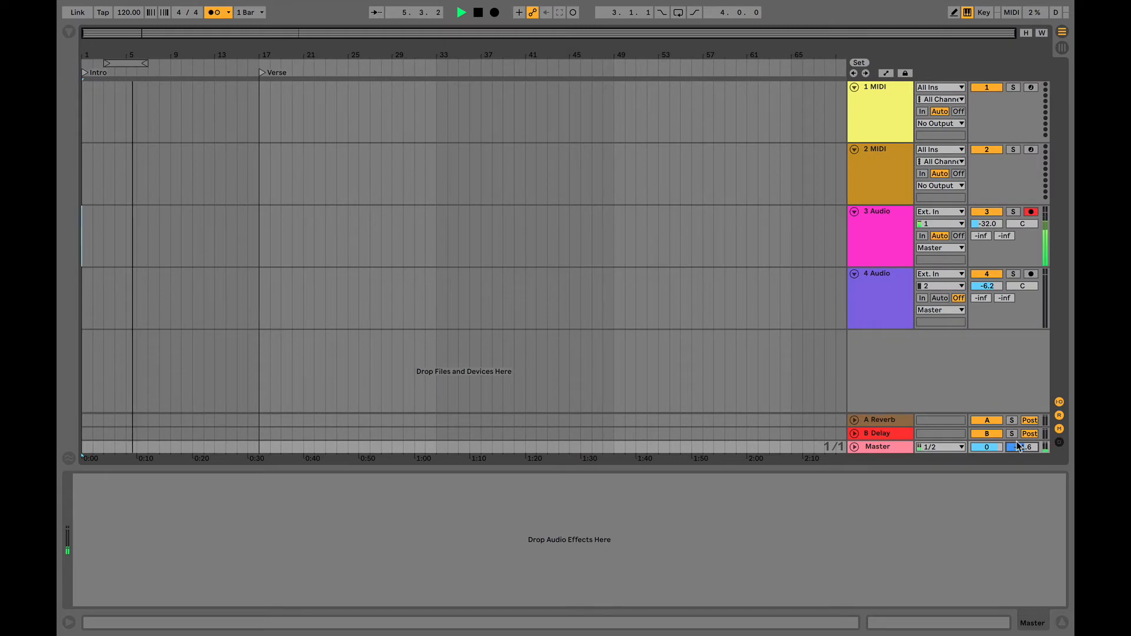
{"action": "key", "text": "Tab"}
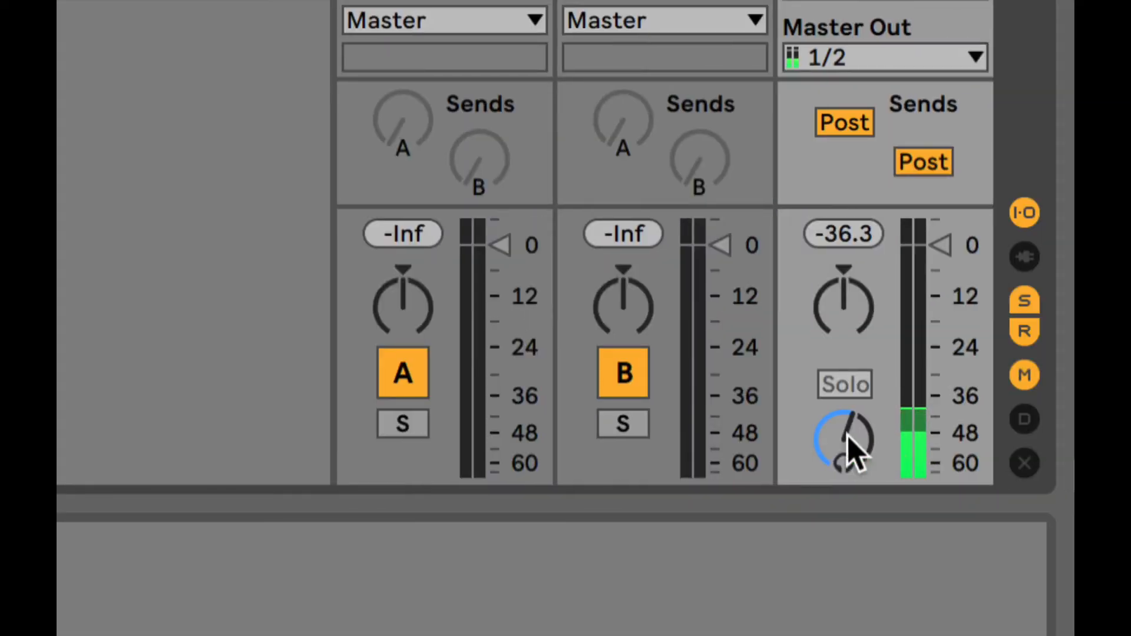
{"action": "left_click_drag", "start_coordinate": [852, 452], "coordinate": [833, 467]}
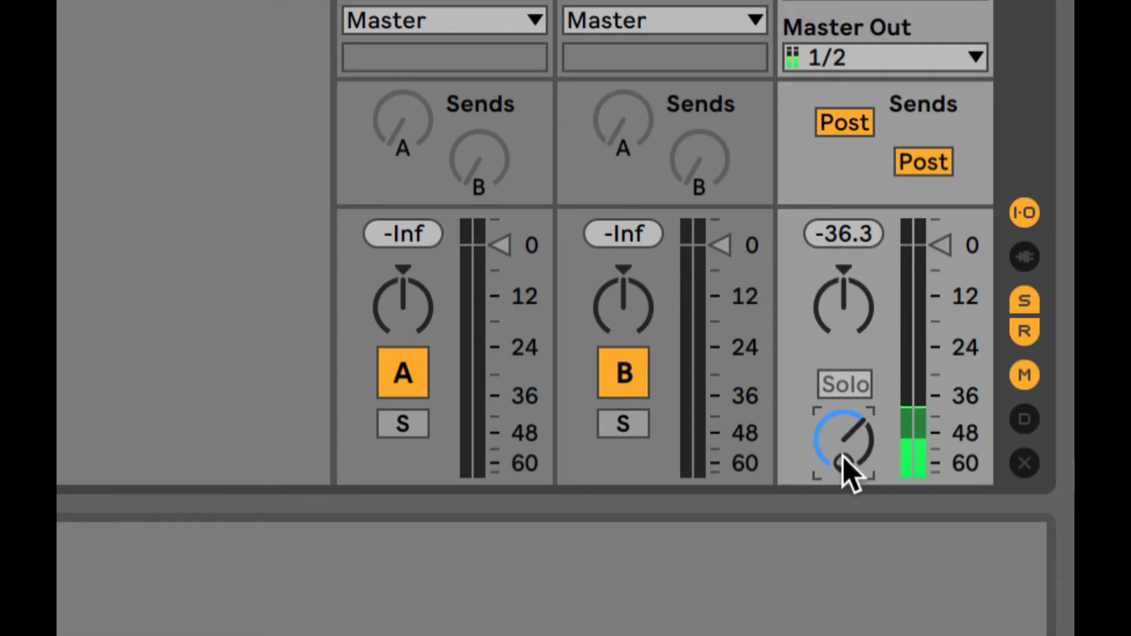
{"action": "key", "text": "Tab"}
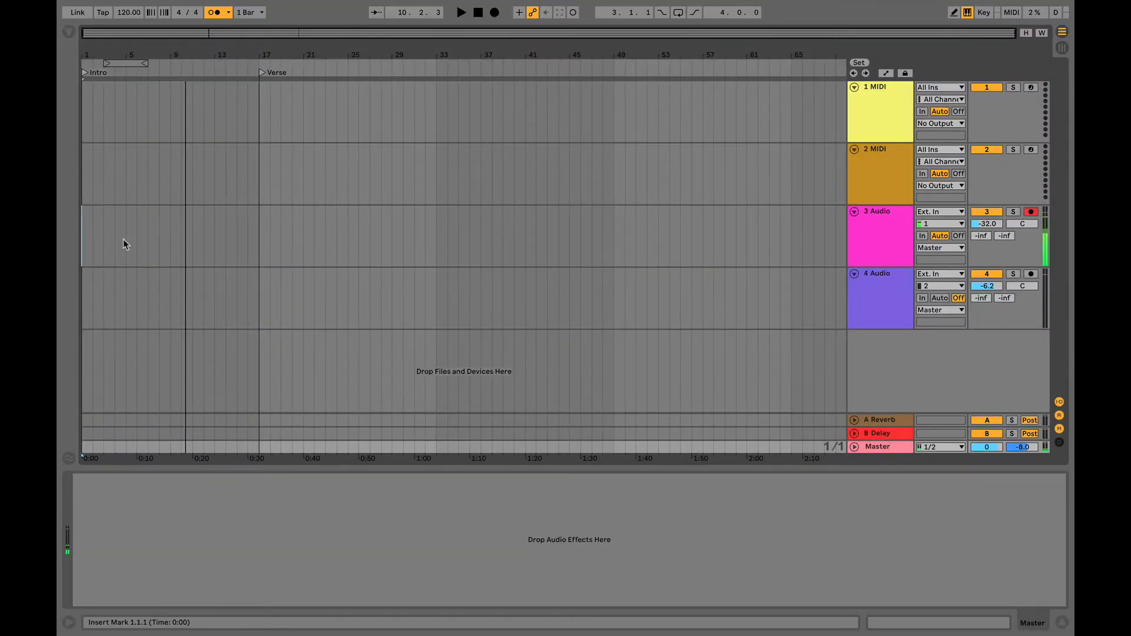
Record a take of about four bars onto the 3 Audio track, starting at bar 1.
{"action": "left_click", "coordinate": [84, 229]}
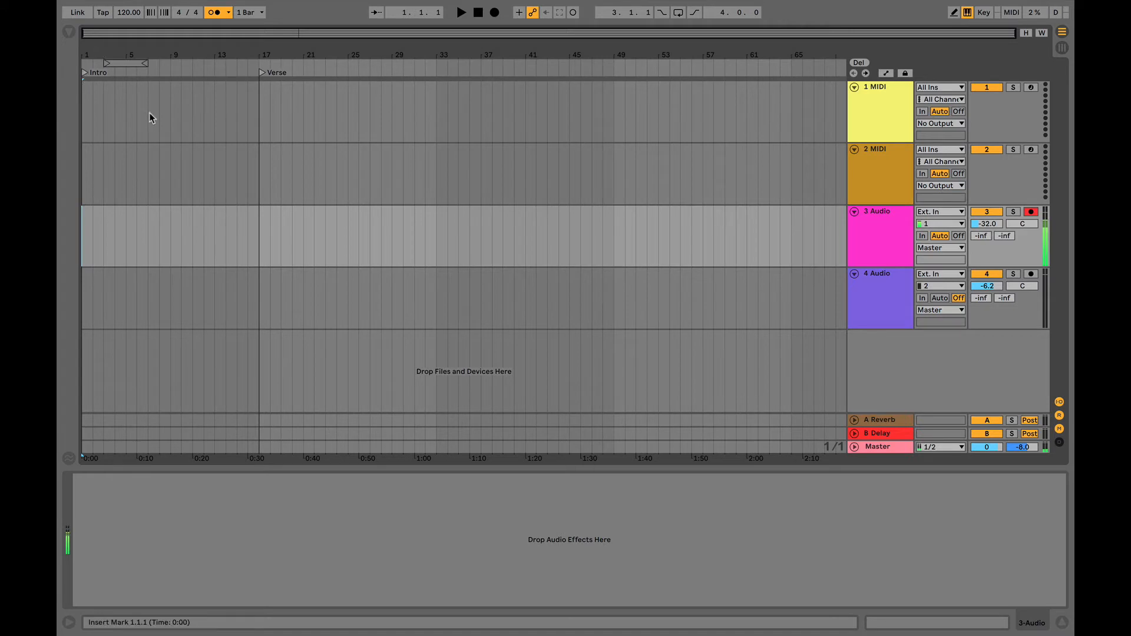
{"action": "left_click", "coordinate": [136, 189]}
{"action": "left_click", "coordinate": [86, 184]}
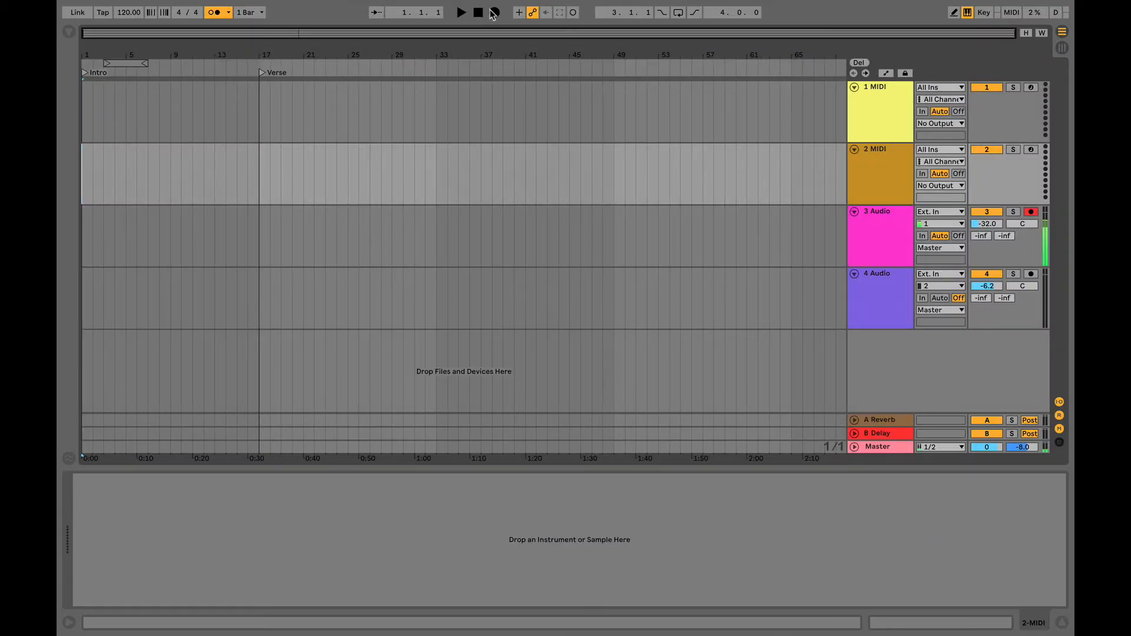
{"action": "left_click", "coordinate": [494, 13]}
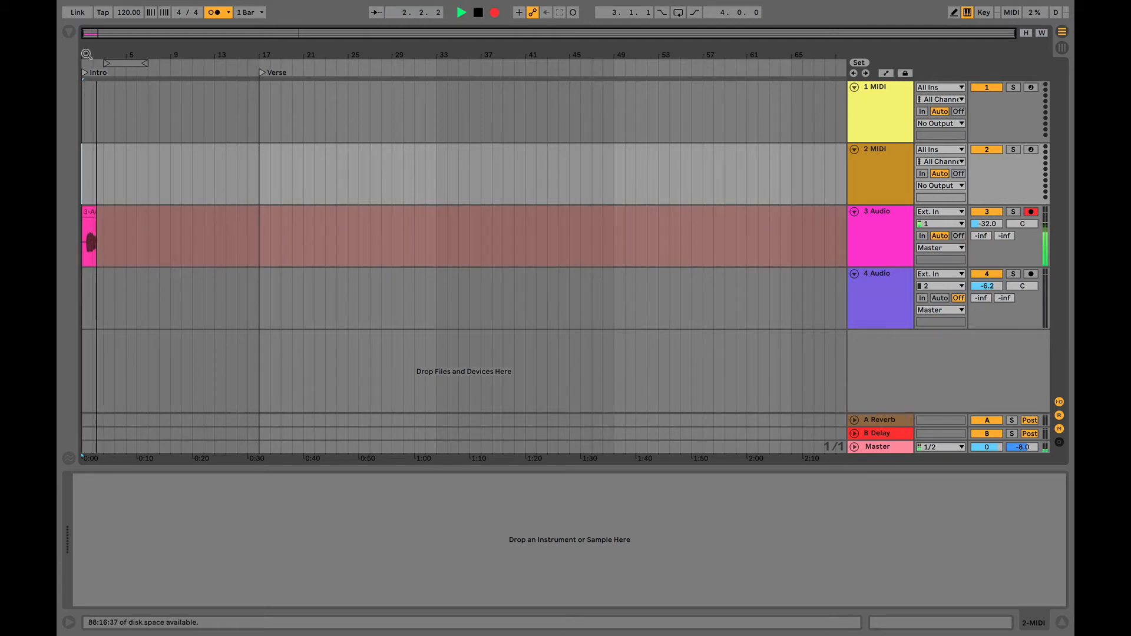
{"action": "left_click_drag", "start_coordinate": [91, 56], "coordinate": [91, 114]}
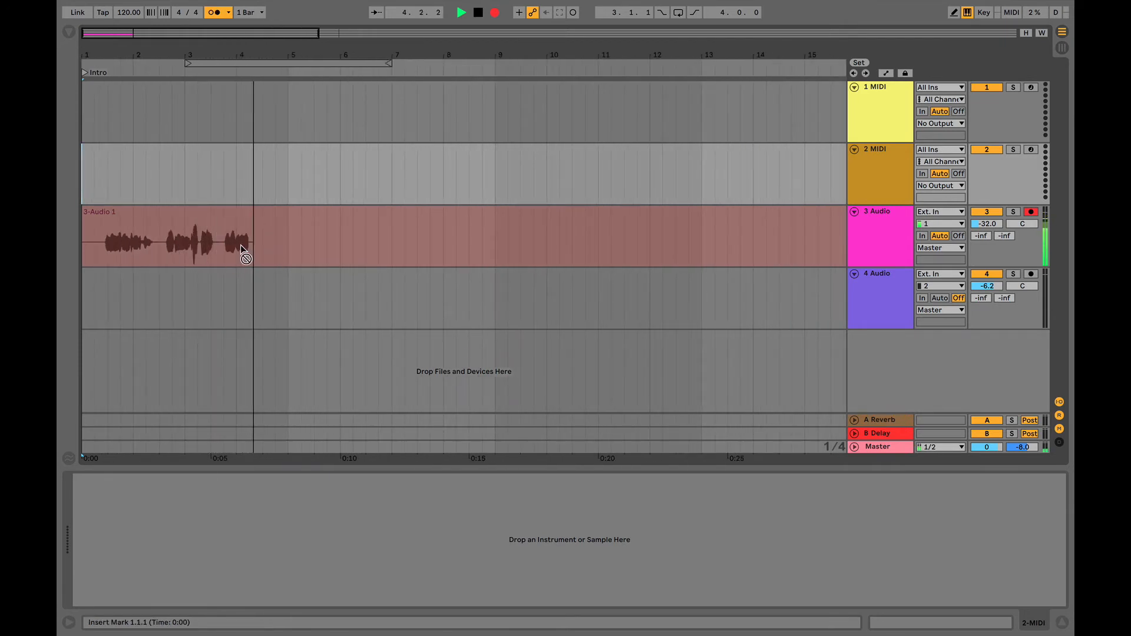
{"action": "key", "text": "space"}
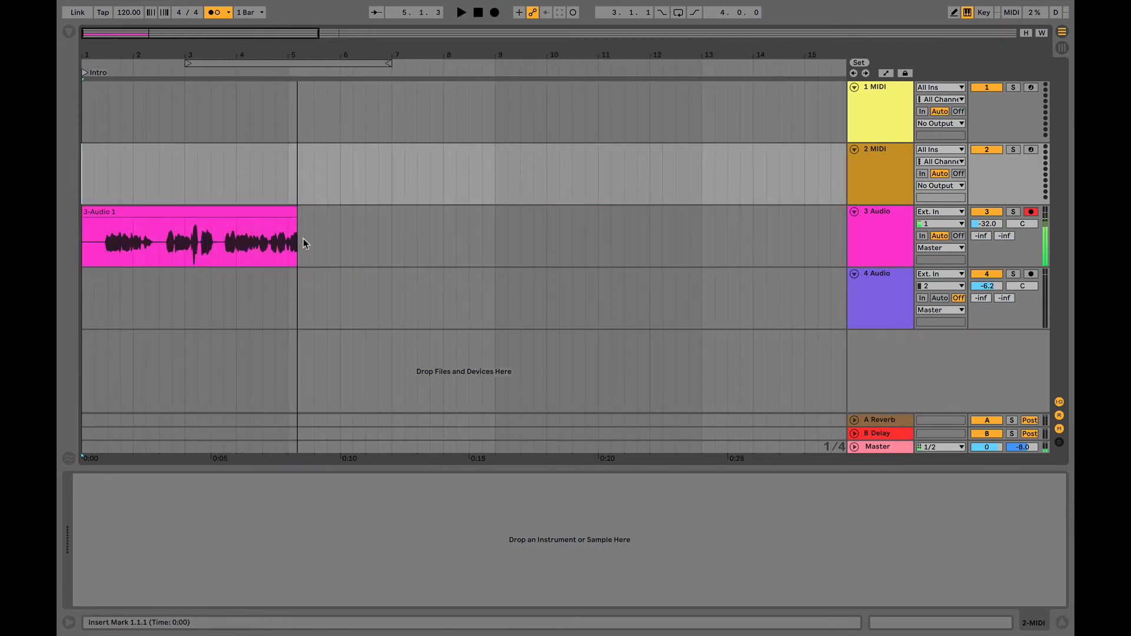
Delete the recorded clip from the 3 Audio track.
{"action": "left_click", "coordinate": [213, 217]}
{"action": "left_click", "coordinate": [109, 211]}
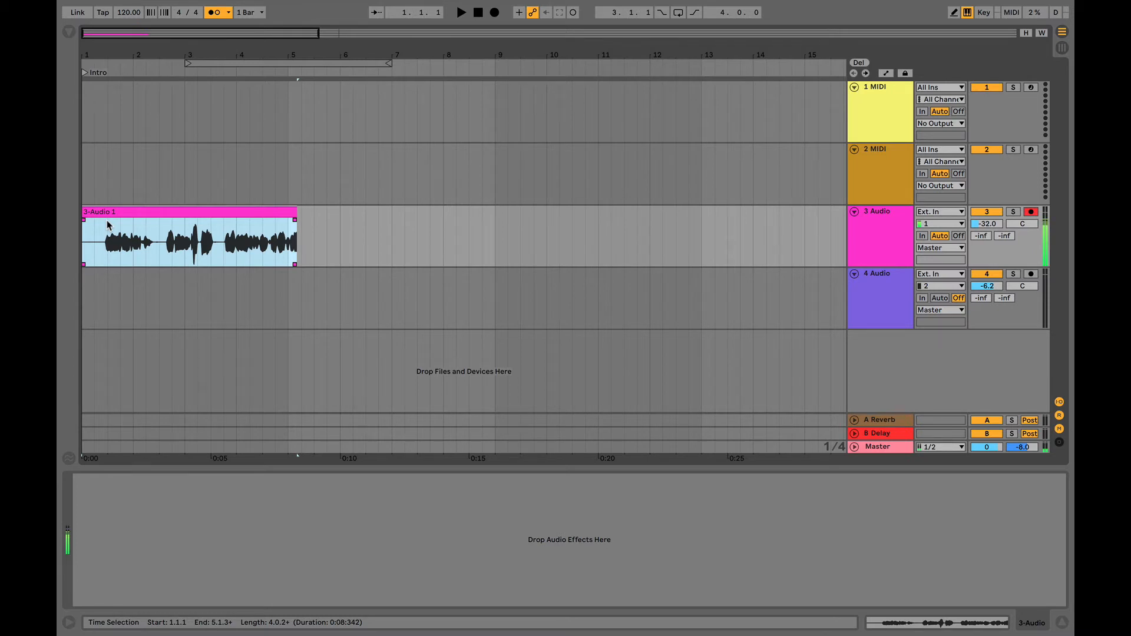
{"action": "left_click", "coordinate": [135, 210]}
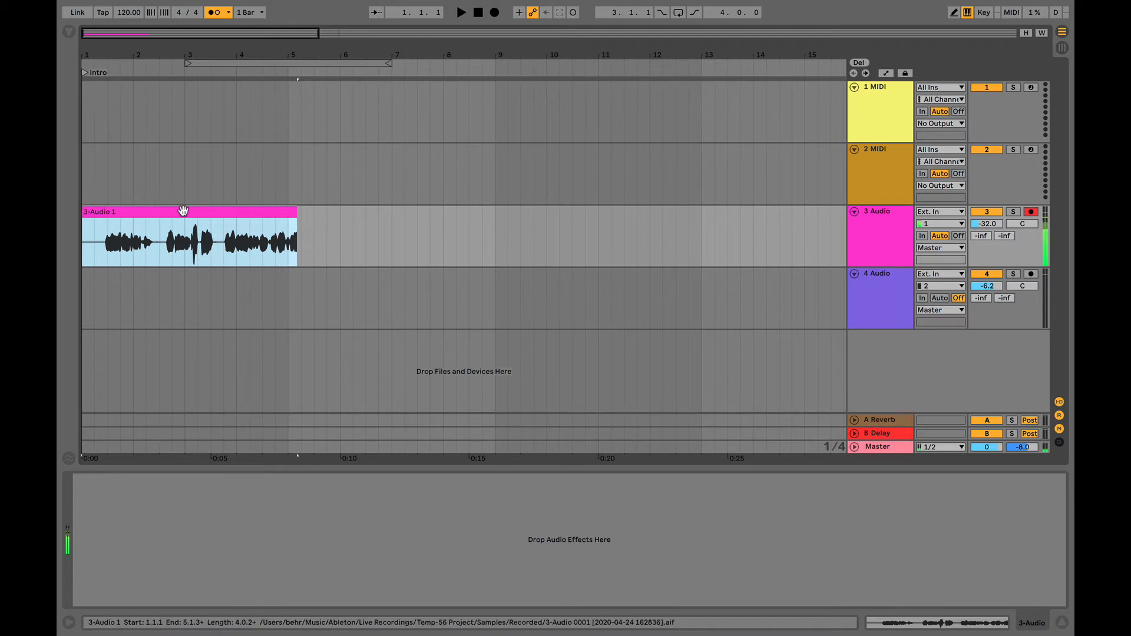
{"action": "key", "text": "Delete"}
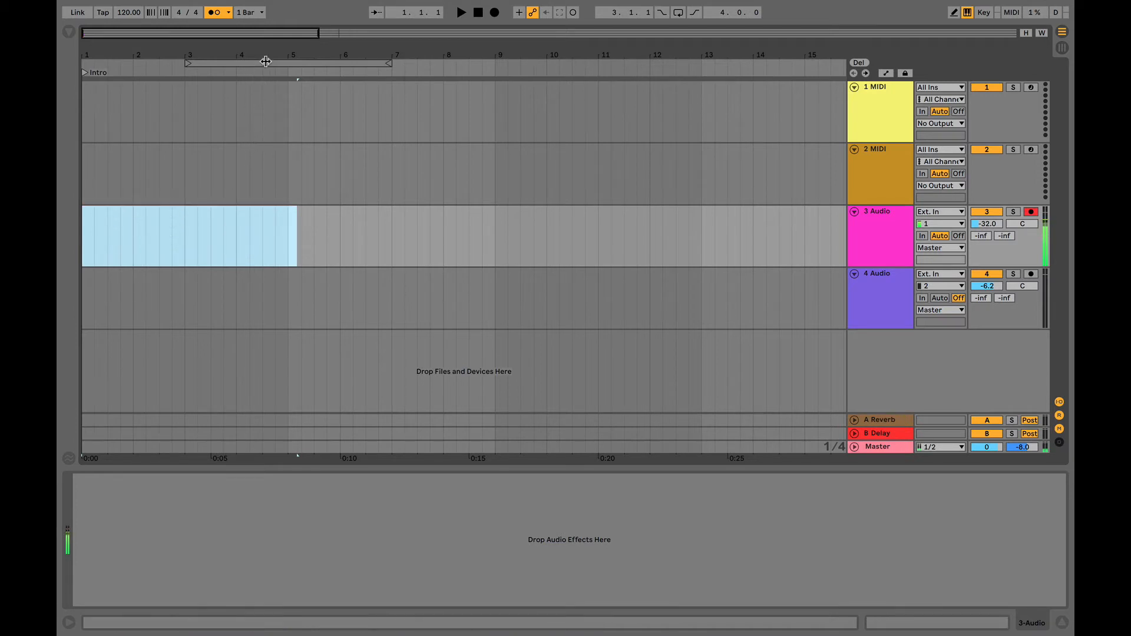
Move the loop brace so the four-bar loop starts at 1.1.1, and inspect the loop start's bar, beat and sixteenth values.
{"action": "left_click_drag", "start_coordinate": [247, 62], "coordinate": [159, 56]}
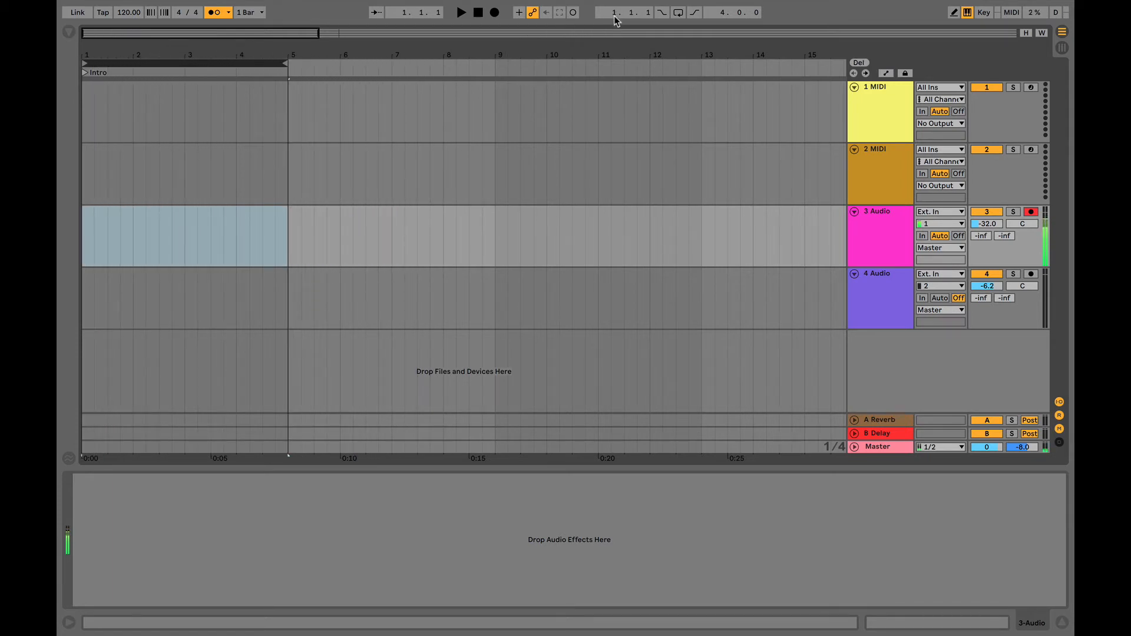
{"action": "left_click_drag", "start_coordinate": [614, 21], "coordinate": [619, 21]}
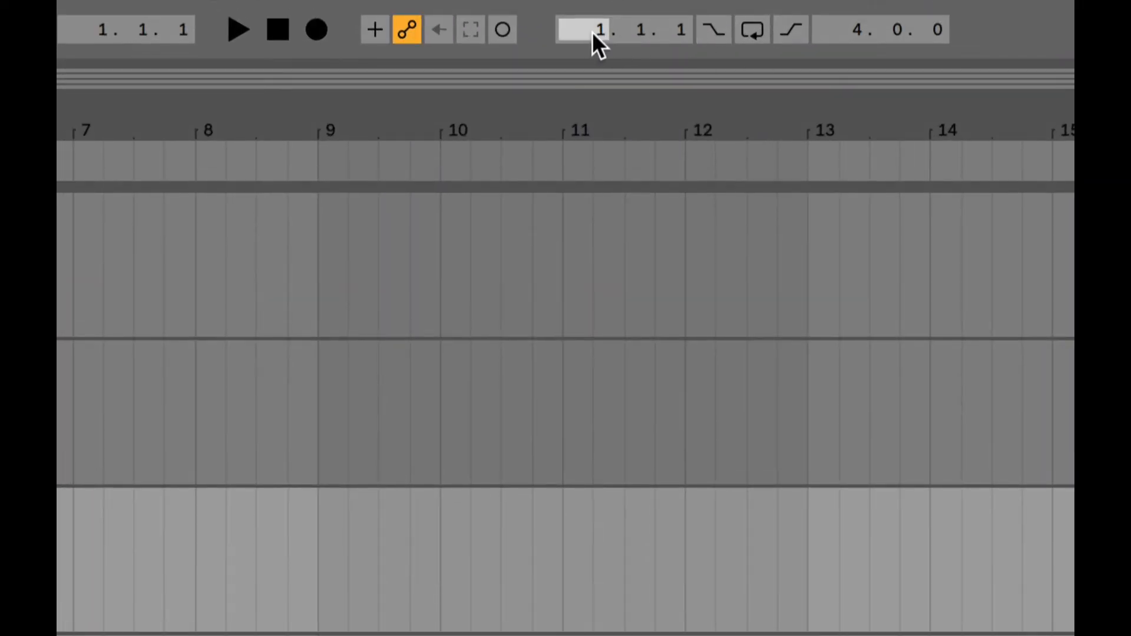
{"action": "left_click", "coordinate": [637, 34]}
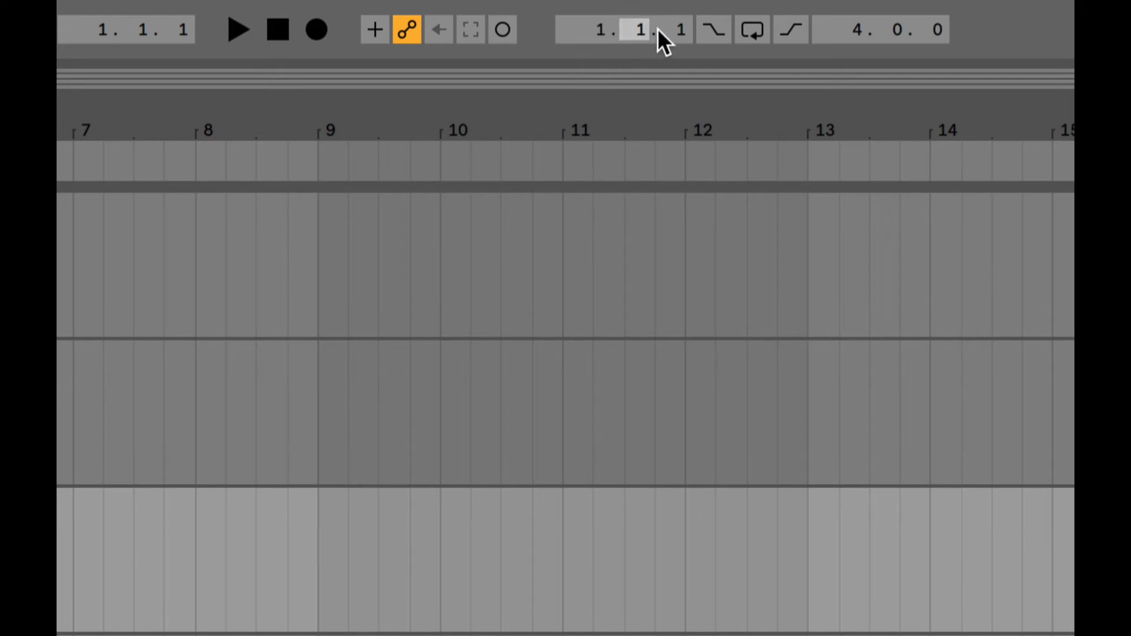
{"action": "left_click", "coordinate": [675, 35]}
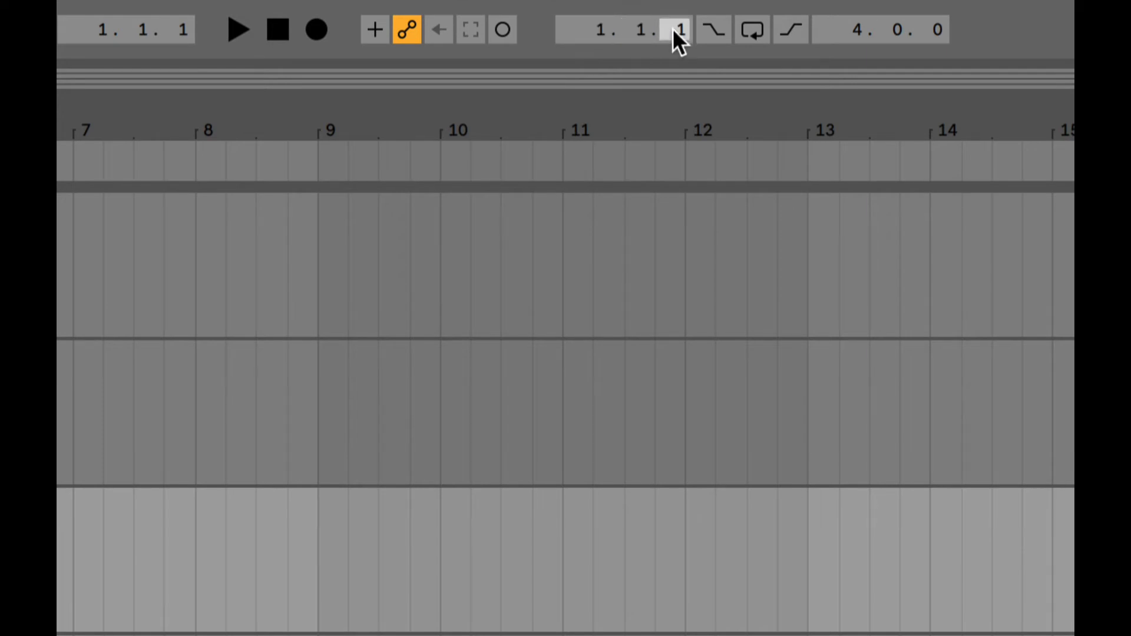
Try shifting the loop start to bar 2 and further, and return it to 1.1.1.
{"action": "left_click", "coordinate": [601, 27]}
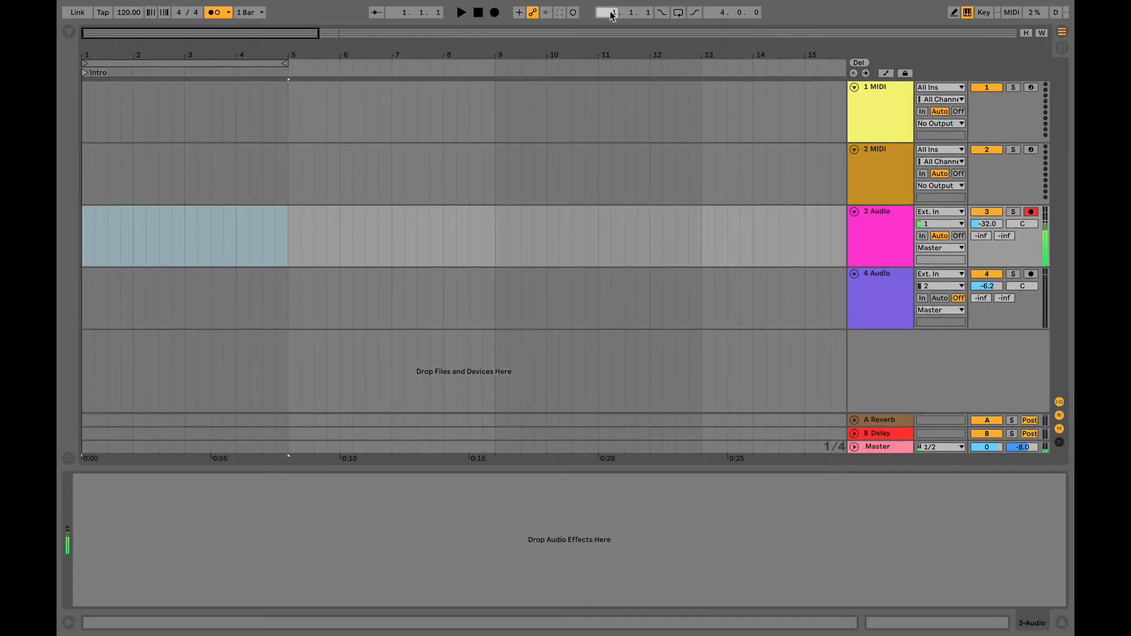
{"action": "scroll", "coordinate": [613, 17], "scroll_direction": "up", "scroll_amount": 1}
{"action": "left_click", "coordinate": [146, 61]}
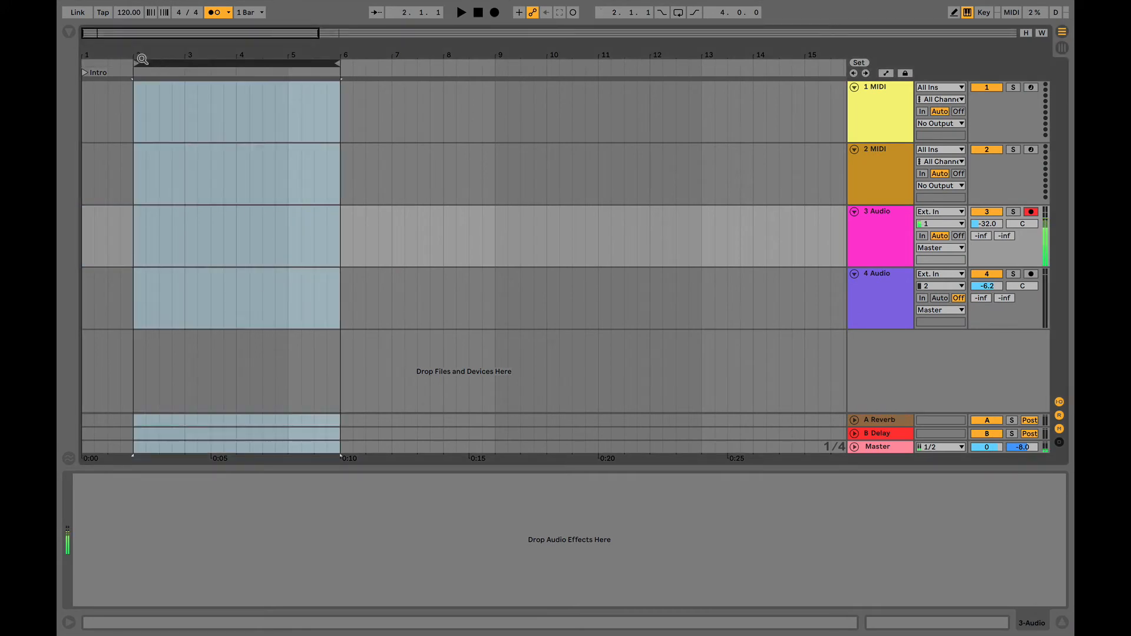
{"action": "left_click", "coordinate": [612, 16]}
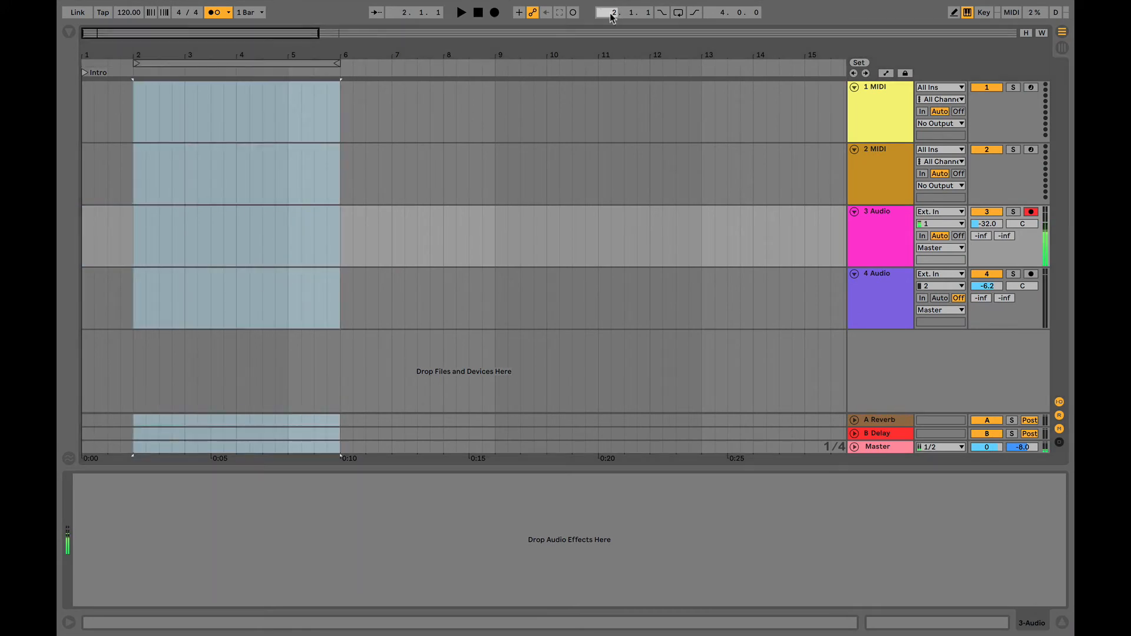
{"action": "scroll", "coordinate": [613, 16], "scroll_direction": "up", "scroll_amount": 2}
{"action": "scroll", "coordinate": [613, 17], "scroll_direction": "down", "scroll_amount": 3}
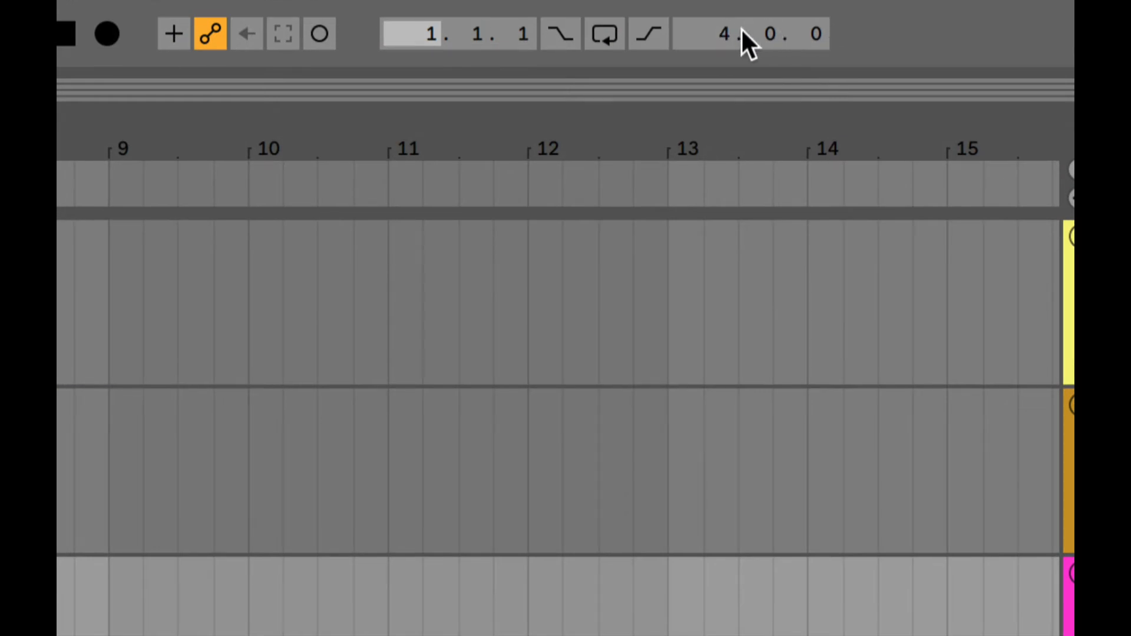
Turn on looping and shorten the loop to 1.0.0 so it covers only bar 1.
{"action": "left_click", "coordinate": [730, 31]}
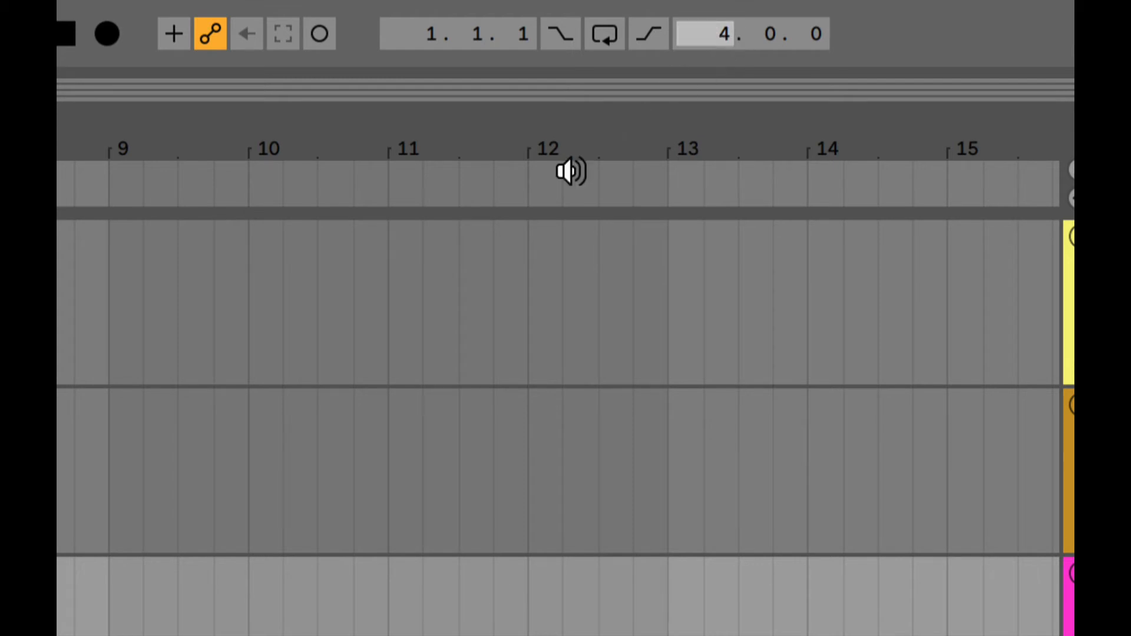
{"action": "left_click", "coordinate": [606, 37]}
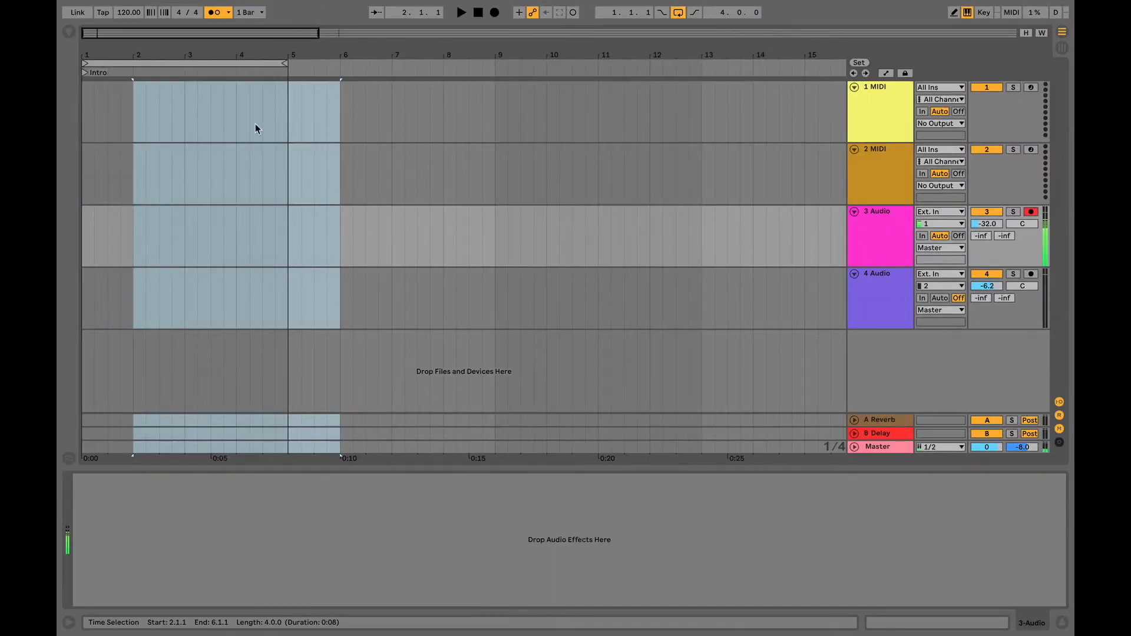
{"action": "left_click", "coordinate": [169, 62]}
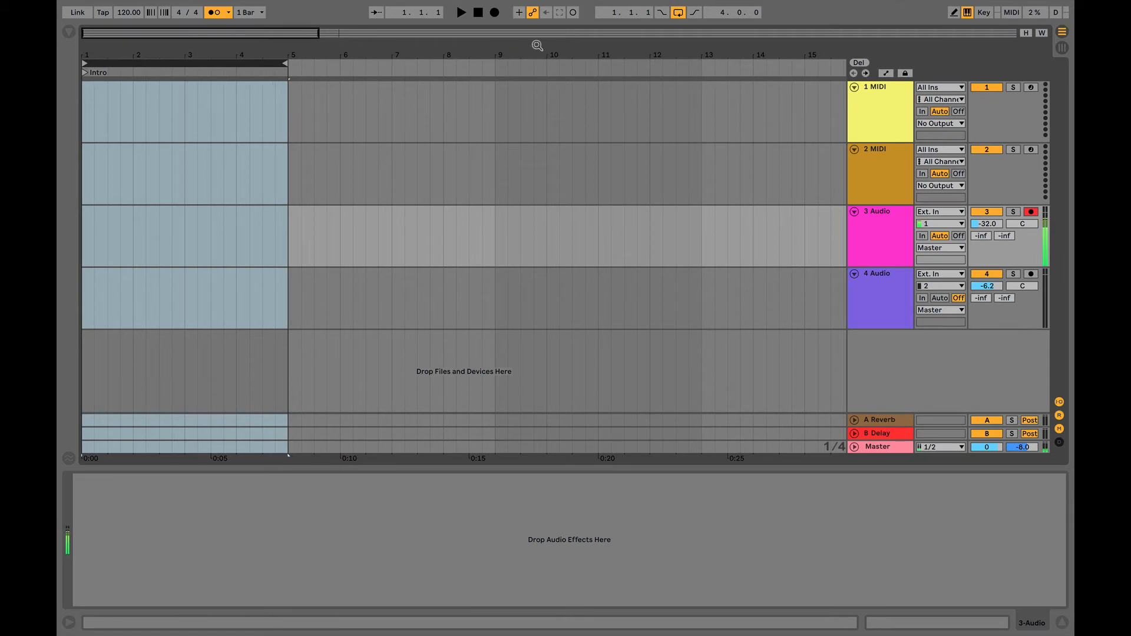
{"action": "left_click", "coordinate": [679, 13]}
{"action": "left_click", "coordinate": [678, 15]}
{"action": "left_click_drag", "start_coordinate": [284, 61], "coordinate": [134, 60]}
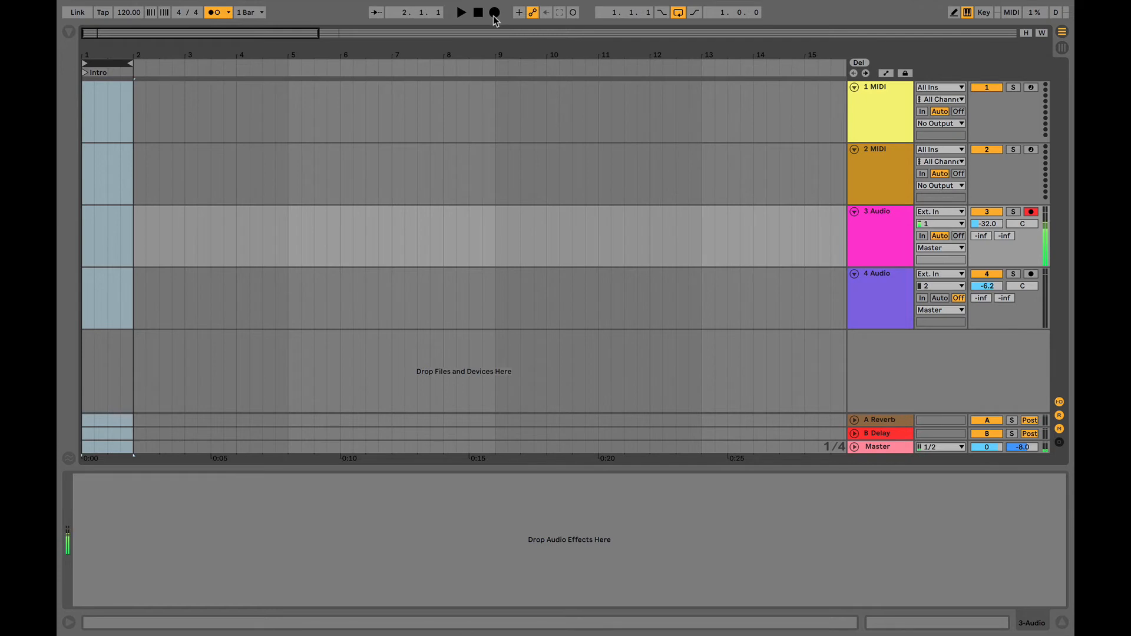
Loop-record over bar 1 on the 3 Audio track and extend the second clip's start back to 1.1.1.
{"action": "left_click", "coordinate": [495, 13]}
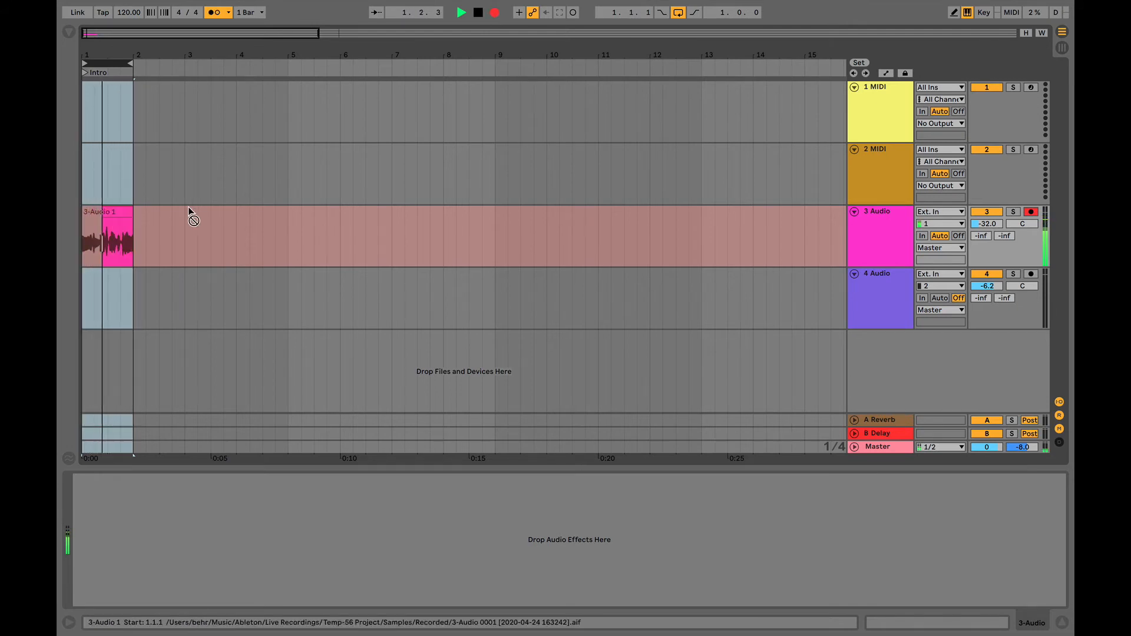
{"action": "key", "text": "space"}
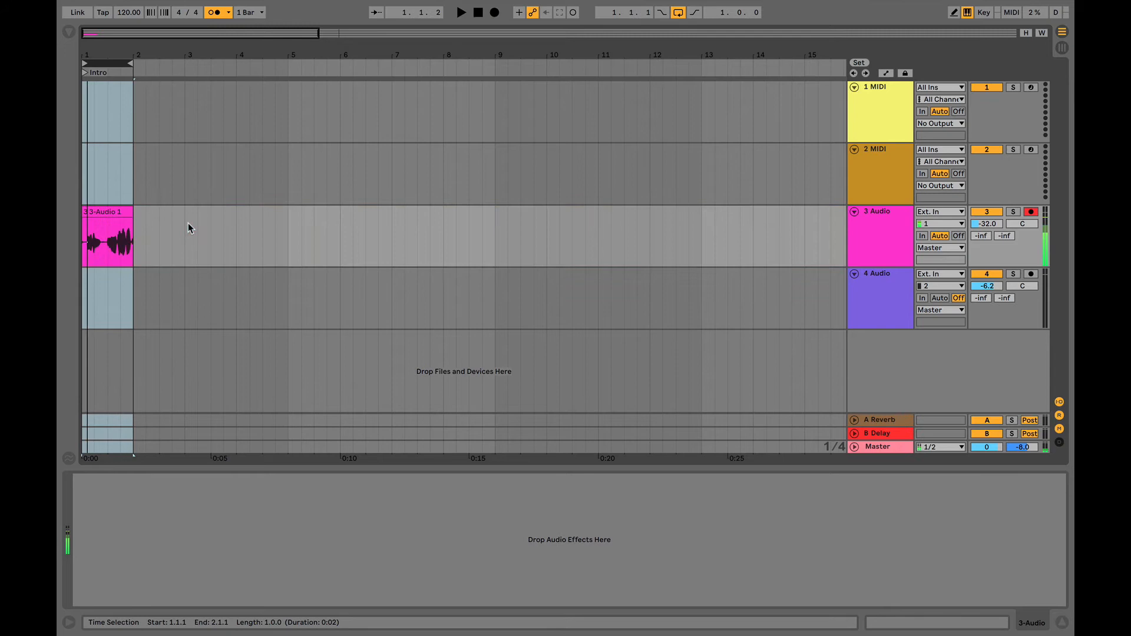
{"action": "left_click", "coordinate": [97, 212]}
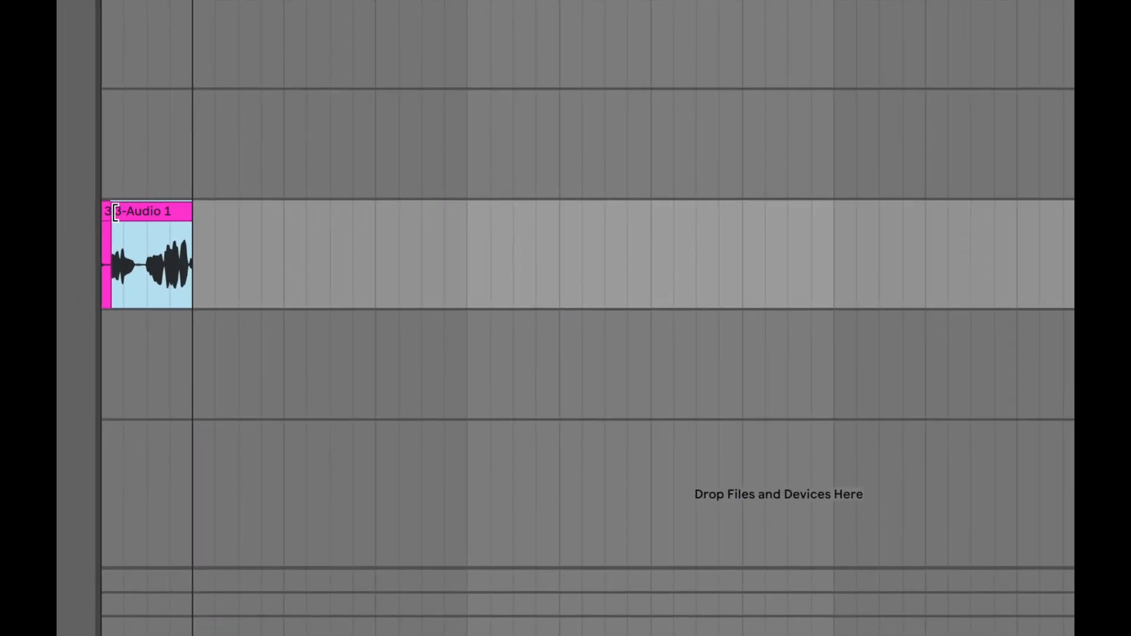
{"action": "left_click", "coordinate": [117, 211]}
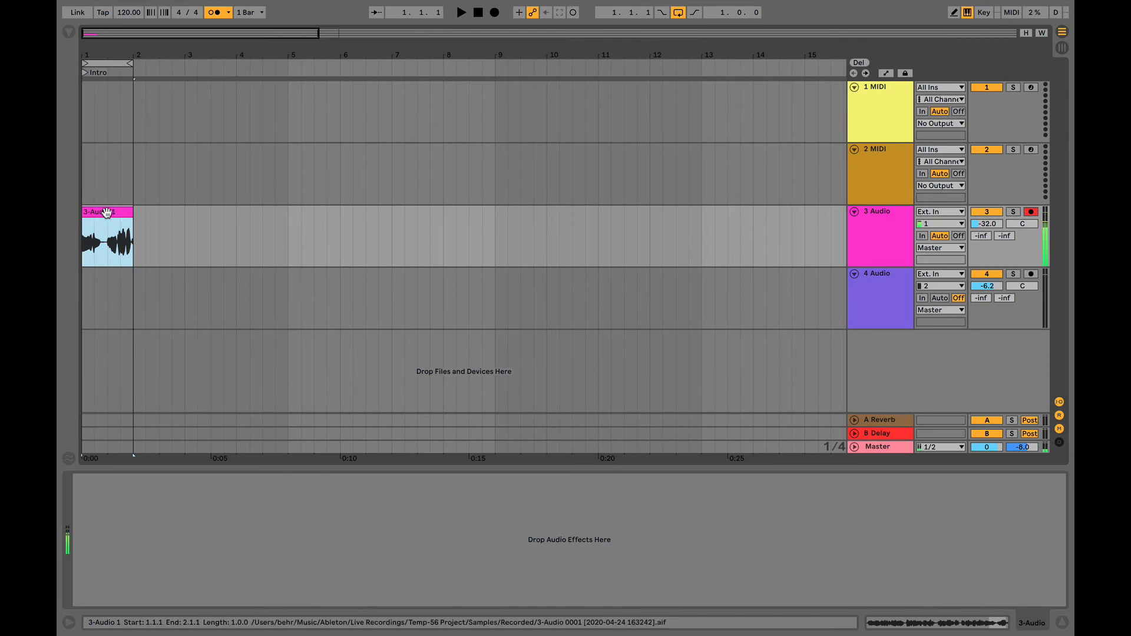
Open the recorded clip's sample on the 3 Audio track and display all eight bars of looped takes.
{"action": "double_click", "coordinate": [106, 212]}
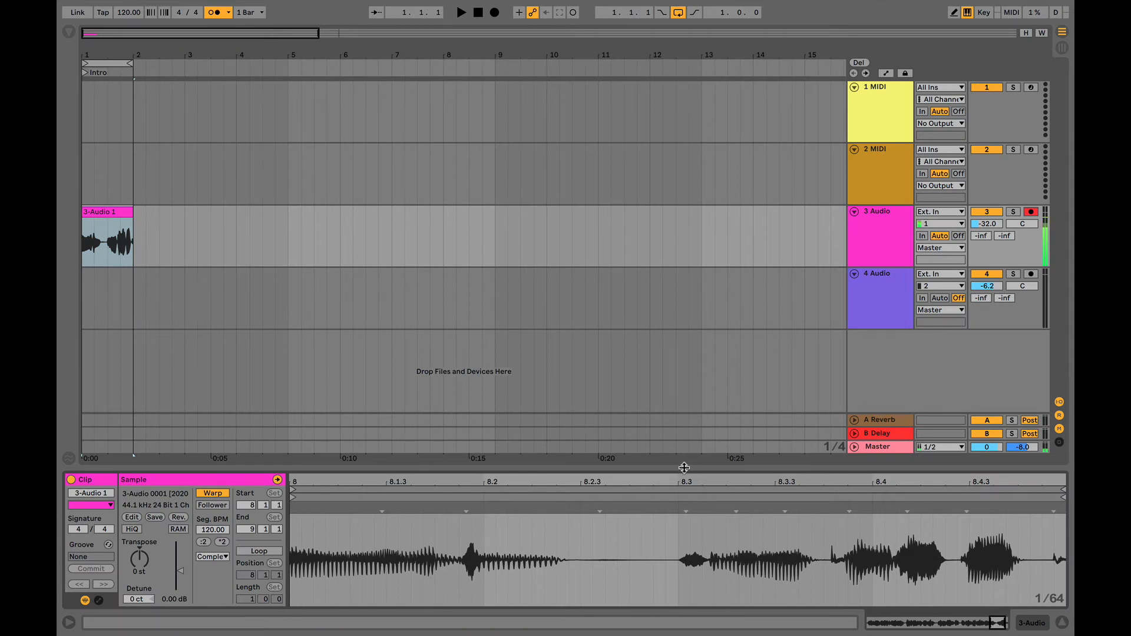
{"action": "left_click_drag", "start_coordinate": [647, 480], "coordinate": [802, 463]}
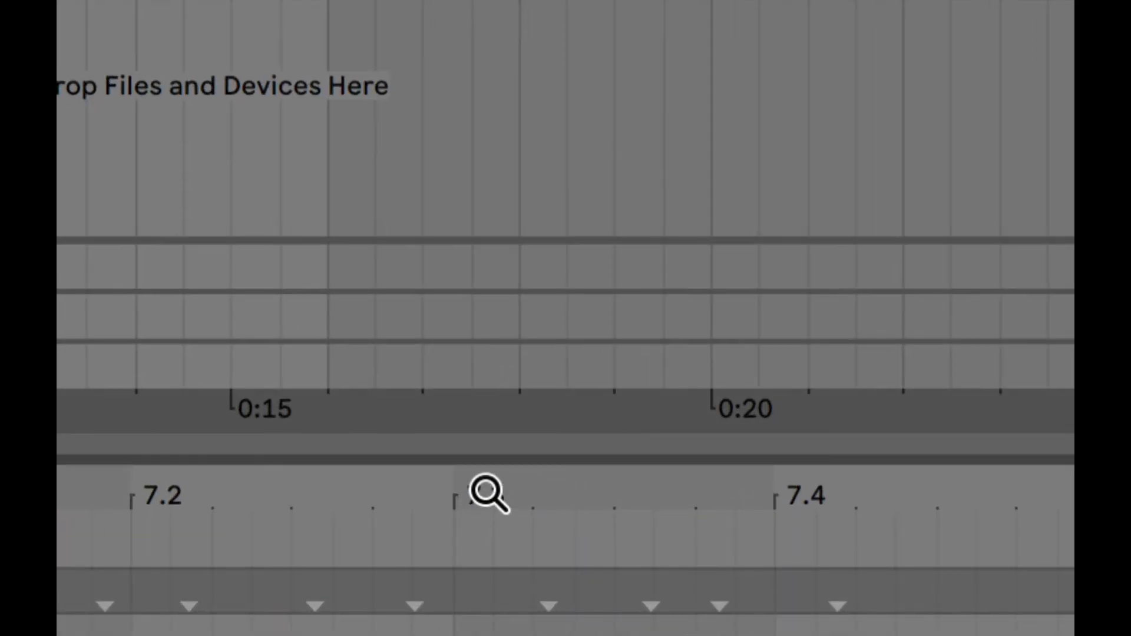
{"action": "left_click_drag", "start_coordinate": [486, 490], "coordinate": [1125, 501]}
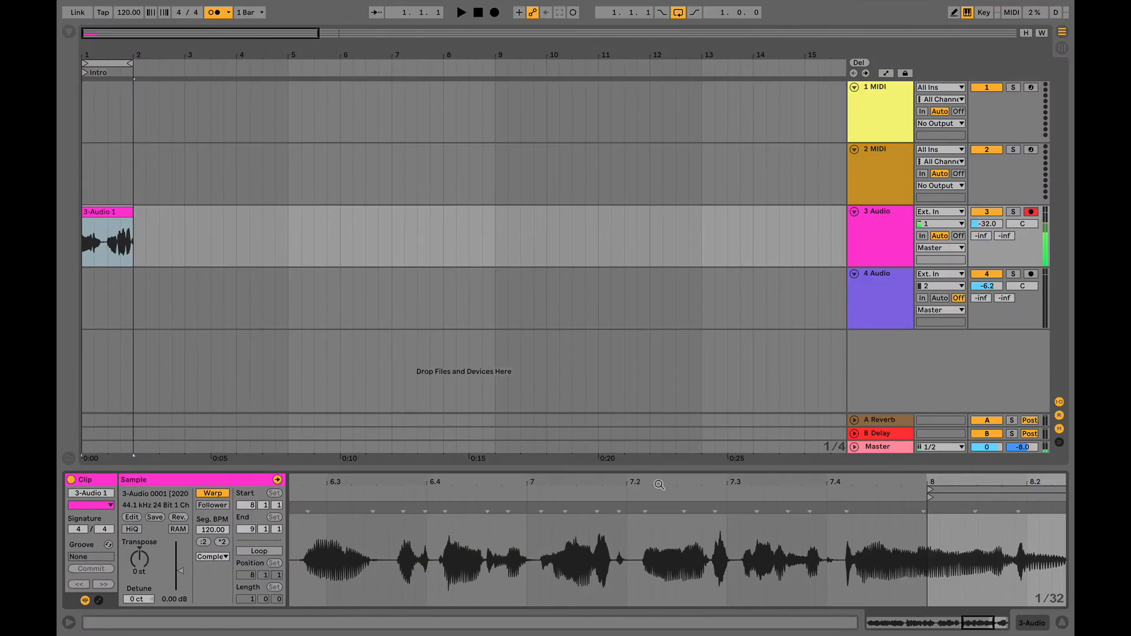
{"action": "left_click_drag", "start_coordinate": [949, 504], "coordinate": [950, 295]}
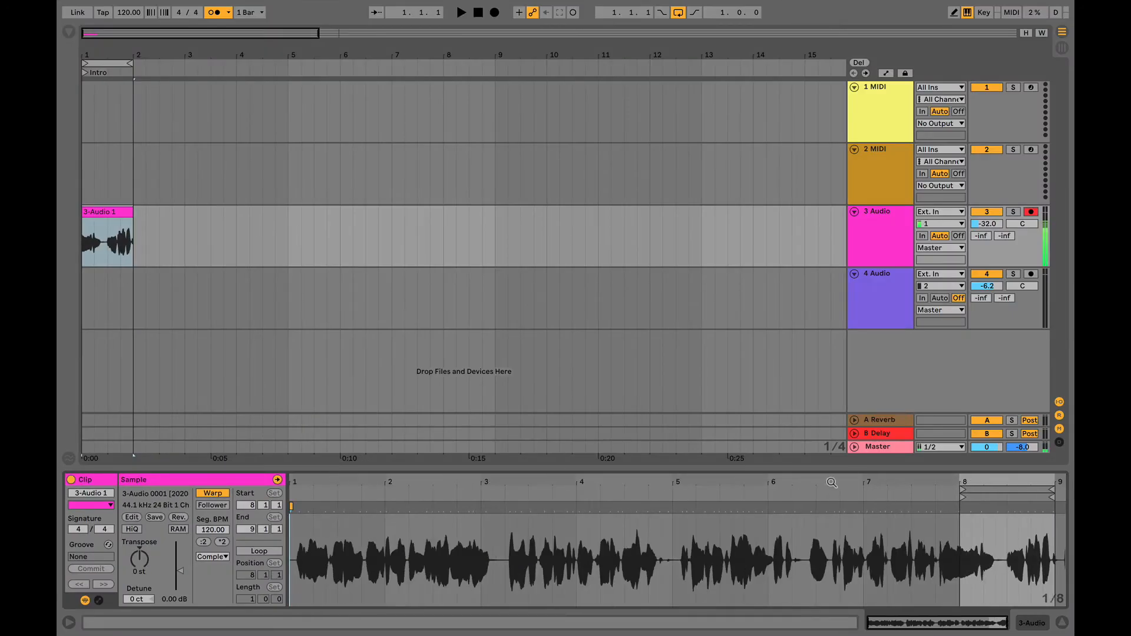
{"action": "mouse_move", "coordinate": [824, 482]}
{"action": "left_mouse_down"}
{"action": "mouse_move", "coordinate": [823, 583]}
{"action": "mouse_move", "coordinate": [824, 482]}
{"action": "left_mouse_up"}
{"action": "left_click", "coordinate": [978, 490]}
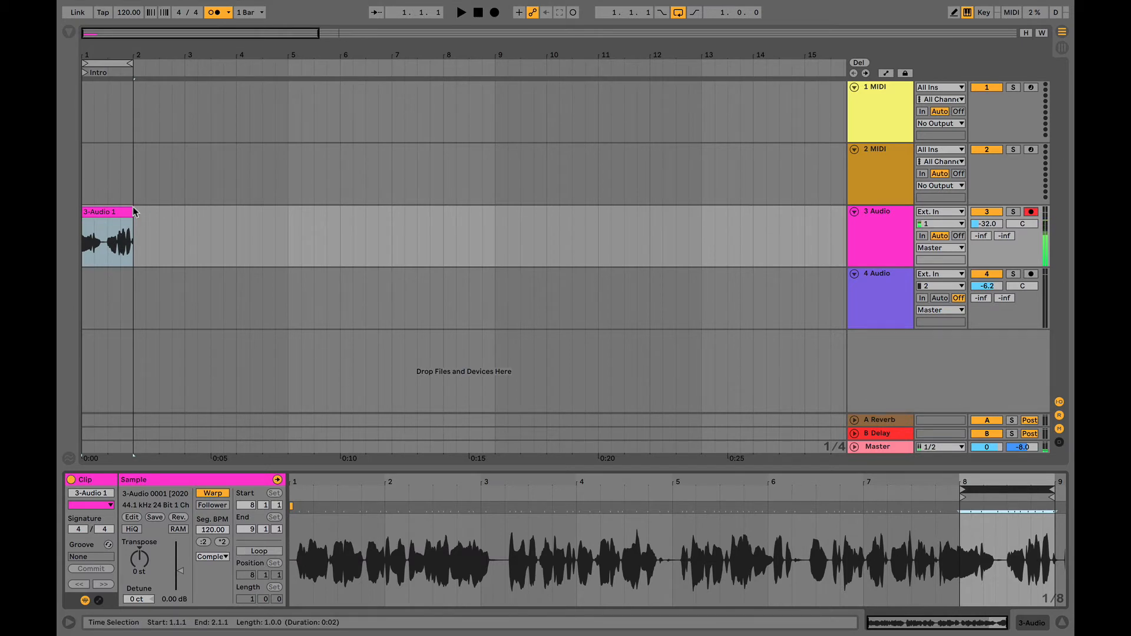
Compare the arrangement clip with bar 8 of its sample, try moving the clip's start marker back, and undo the move.
{"action": "left_click", "coordinate": [104, 209]}
{"action": "left_click", "coordinate": [115, 224]}
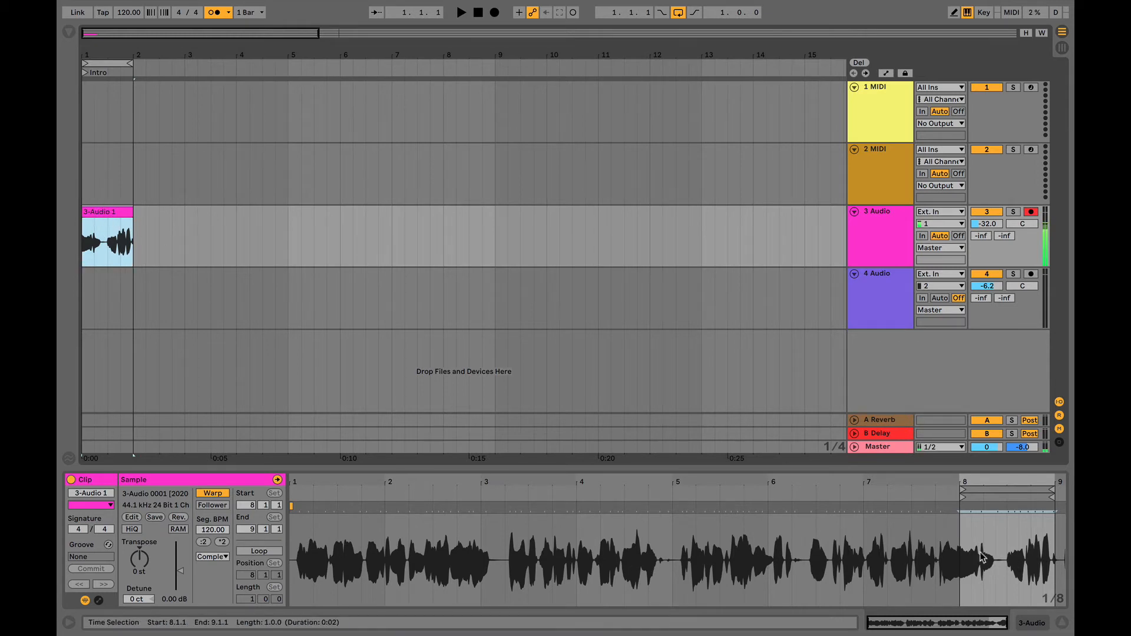
{"action": "left_click", "coordinate": [964, 532]}
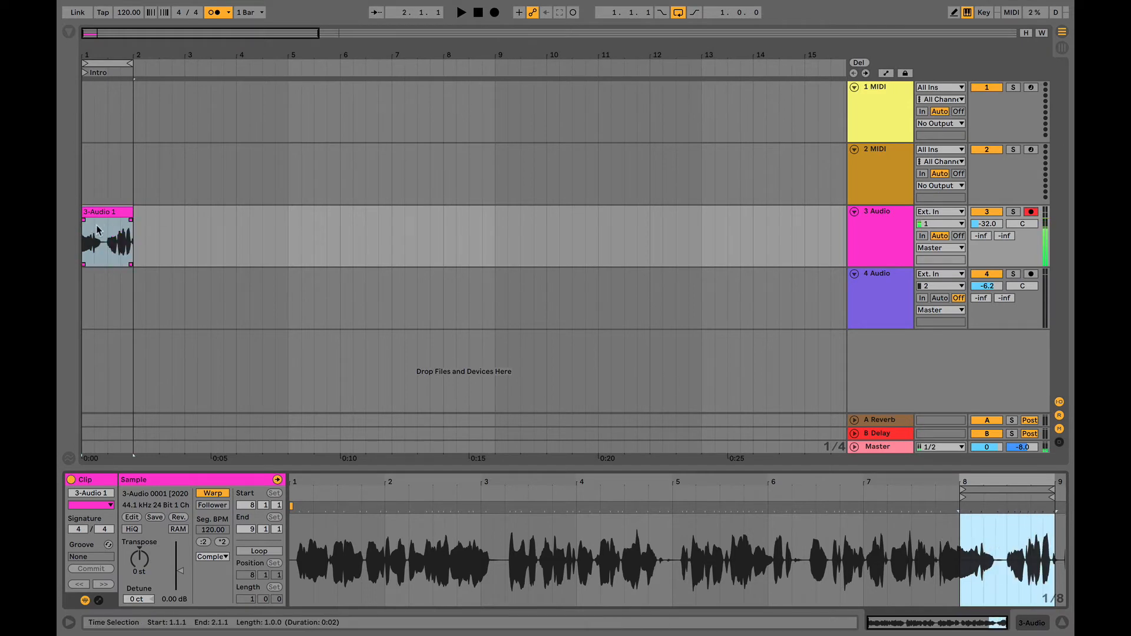
{"action": "left_click", "coordinate": [1010, 488]}
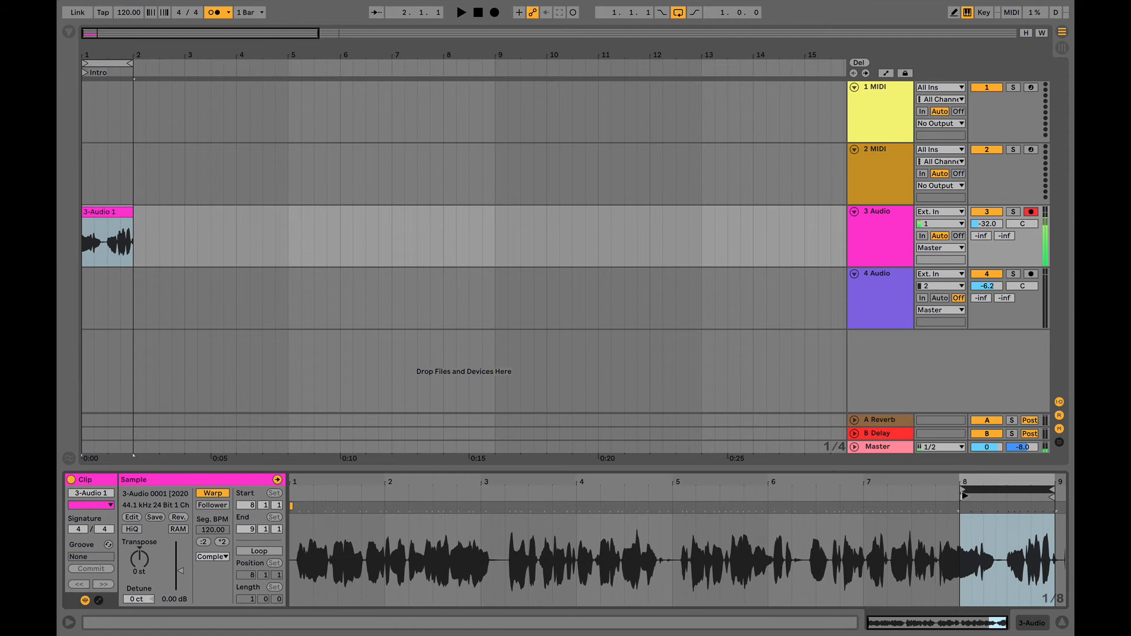
{"action": "mouse_move", "coordinate": [964, 495]}
{"action": "left_mouse_down"}
{"action": "mouse_move", "coordinate": [585, 496]}
{"action": "mouse_move", "coordinate": [390, 448]}
{"action": "mouse_move", "coordinate": [273, 455]}
{"action": "left_mouse_up"}
{"action": "key", "text": "ctrl+z"}
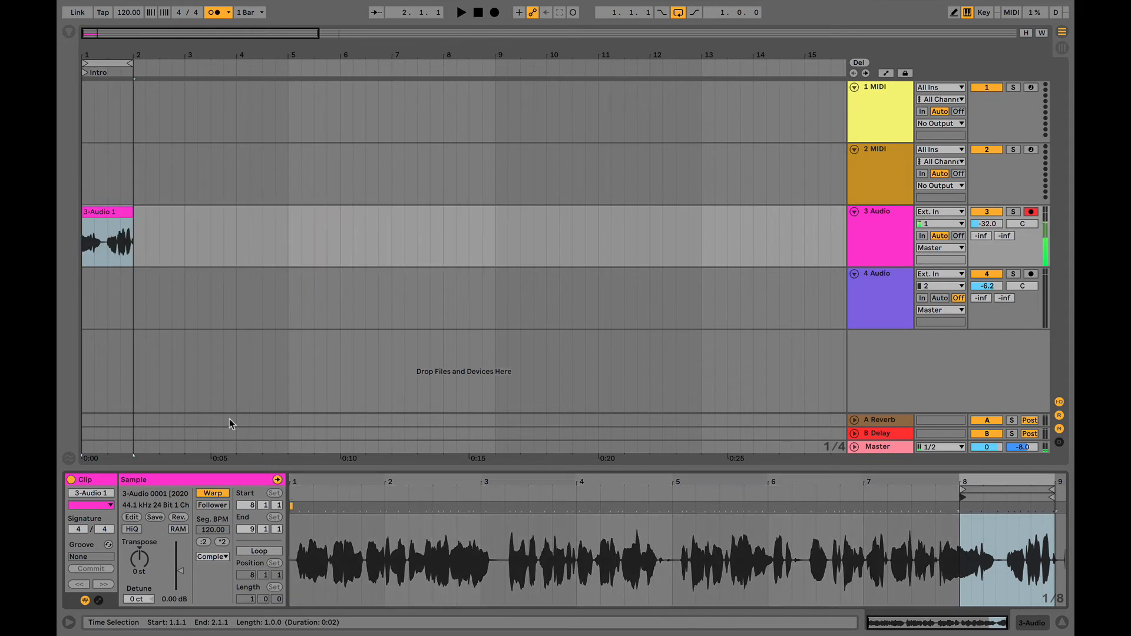
Select the empty bars 2.1.1 to 7.1.1 on the 3 Audio track, and reopen the recorded clip showing its full sample.
{"action": "left_click_drag", "start_coordinate": [137, 240], "coordinate": [387, 239]}
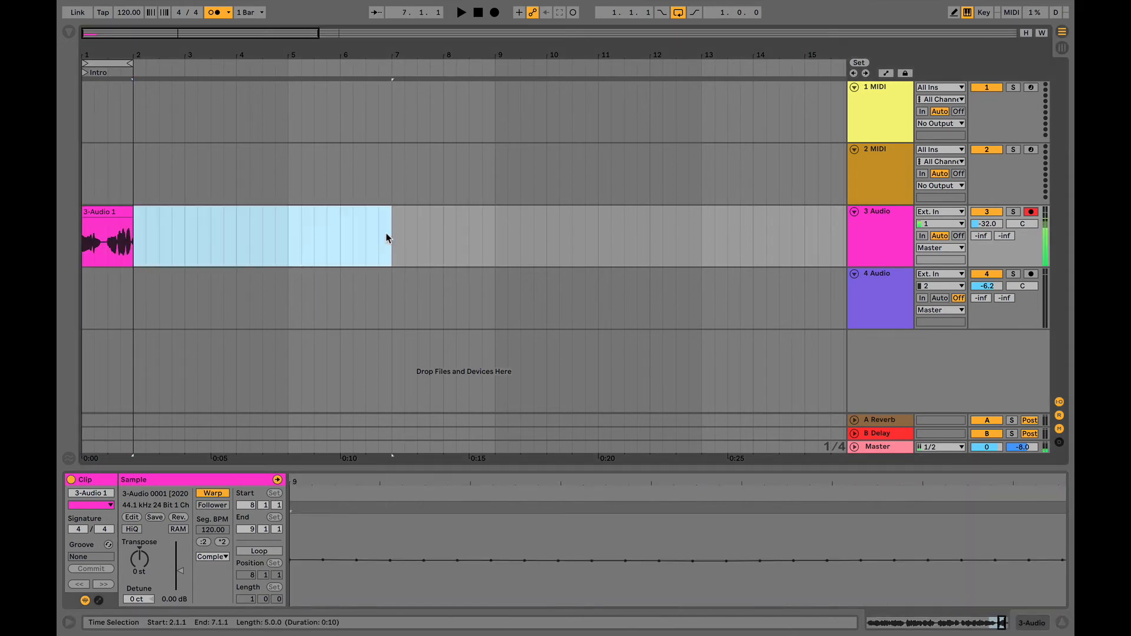
{"action": "left_click", "coordinate": [114, 227]}
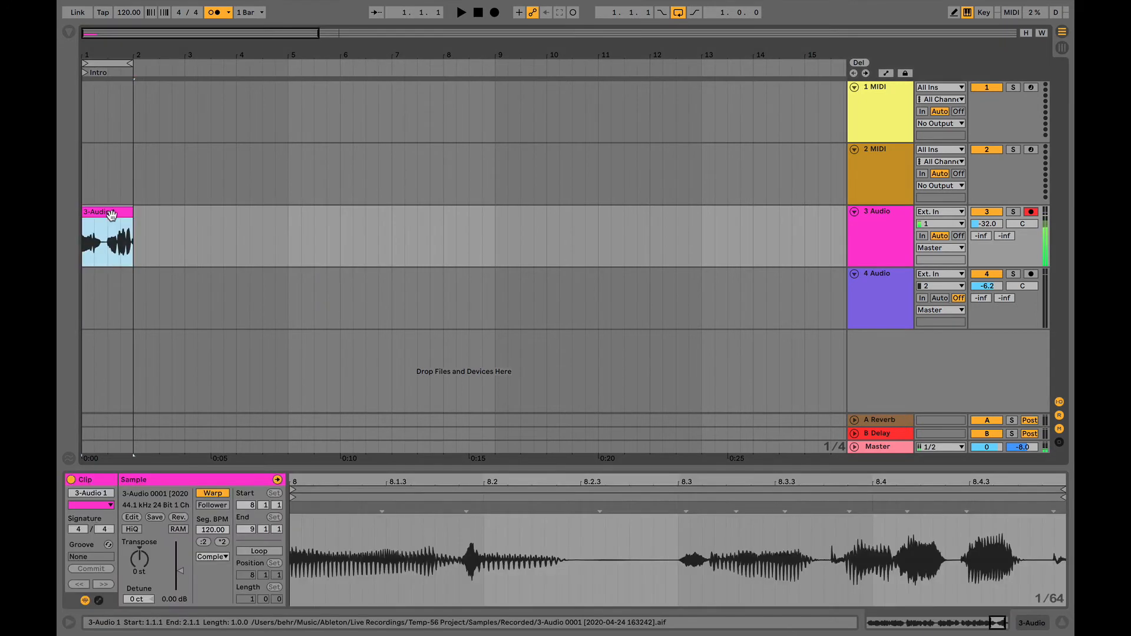
{"action": "left_click_drag", "start_coordinate": [603, 481], "coordinate": [1000, 481]}
{"action": "left_click", "coordinate": [993, 492]}
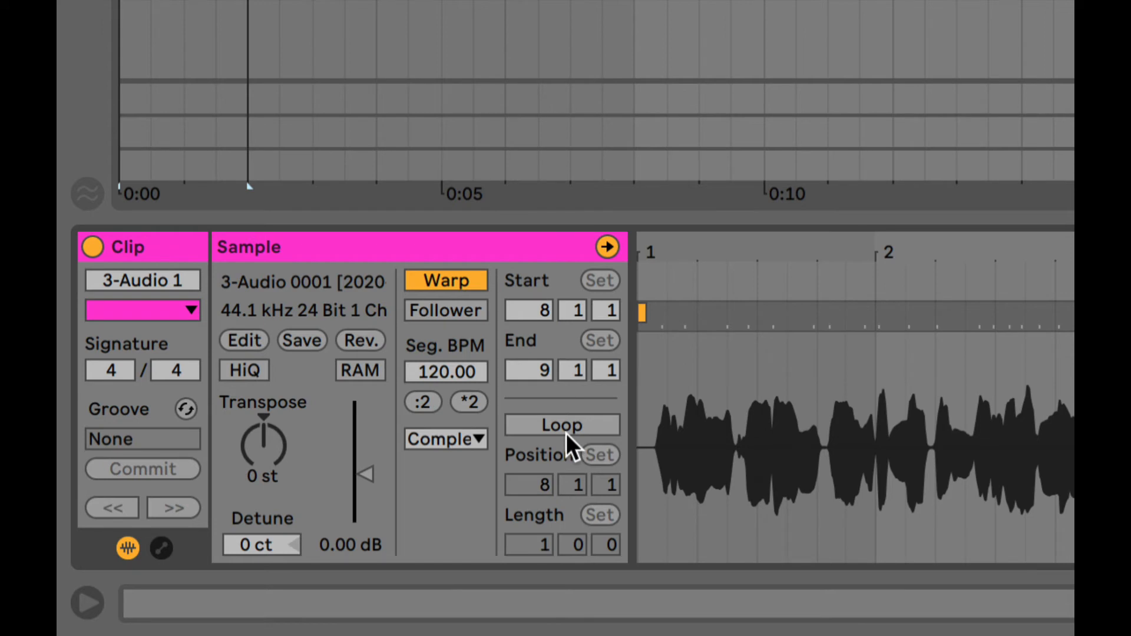
Switch back and forth between the track's device view and the clip's sample view, ending on the sample view.
{"action": "key", "text": "shift+Tab"}
{"action": "key", "text": "shift+Tab"}
{"action": "key", "text": "shift+Tab"}
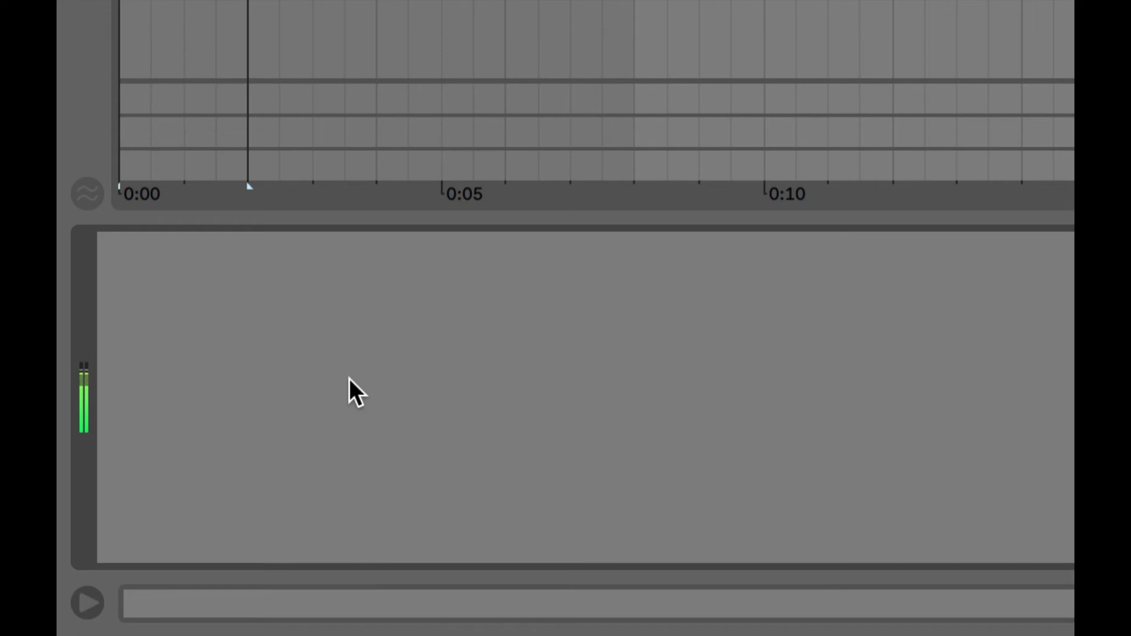
{"action": "key", "text": "shift+Tab"}
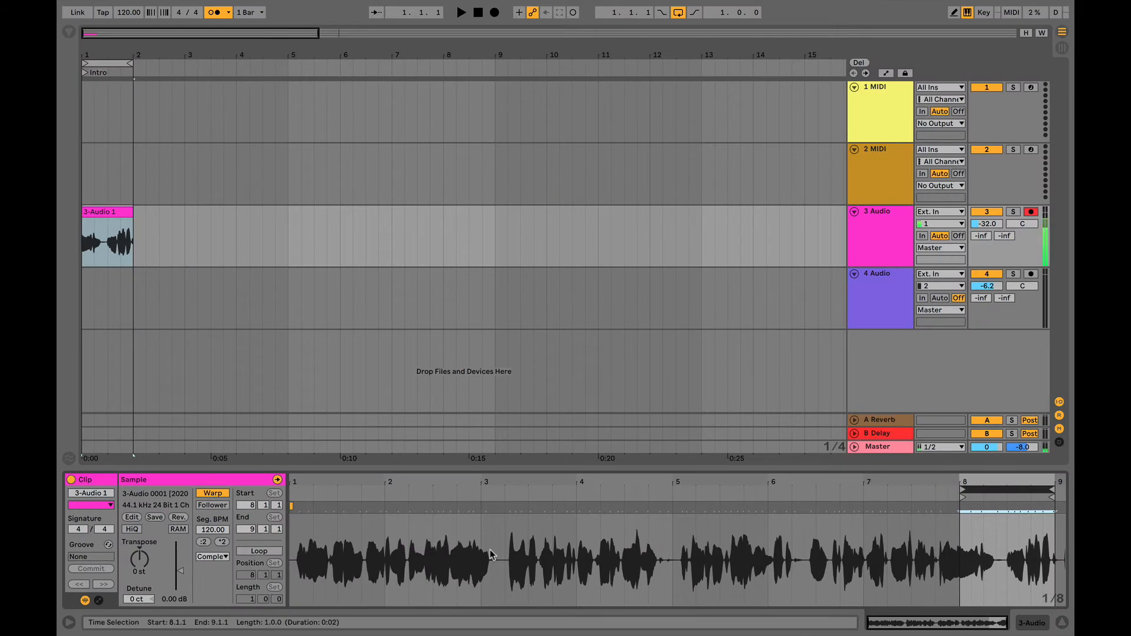
Turn on looping for the recorded clip and move its one-bar loop back from bar 8 to bar 1.
{"action": "left_click", "coordinate": [259, 553]}
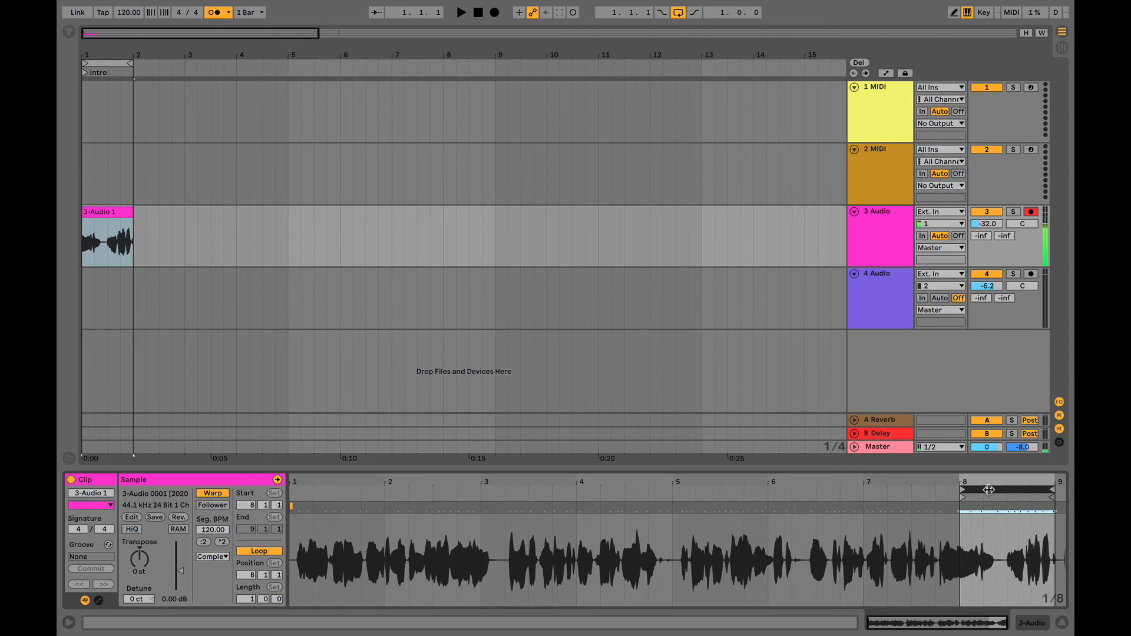
{"action": "key", "text": "Left"}
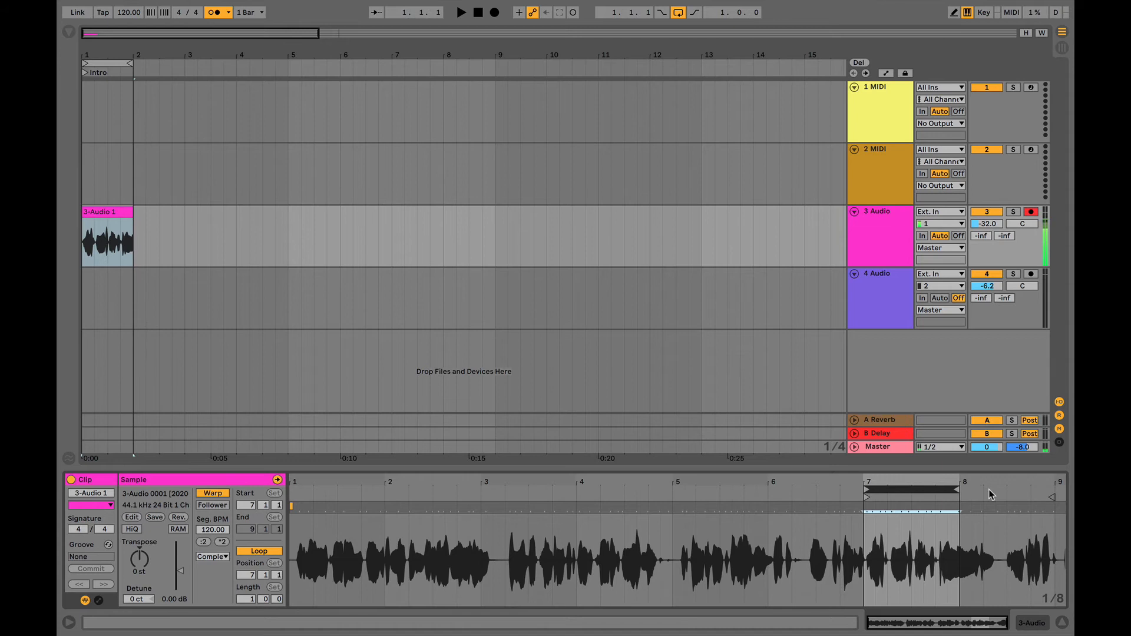
{"action": "key", "text": "Left"}
{"action": "key", "text": "Left"}
{"action": "key", "text": "Left"}
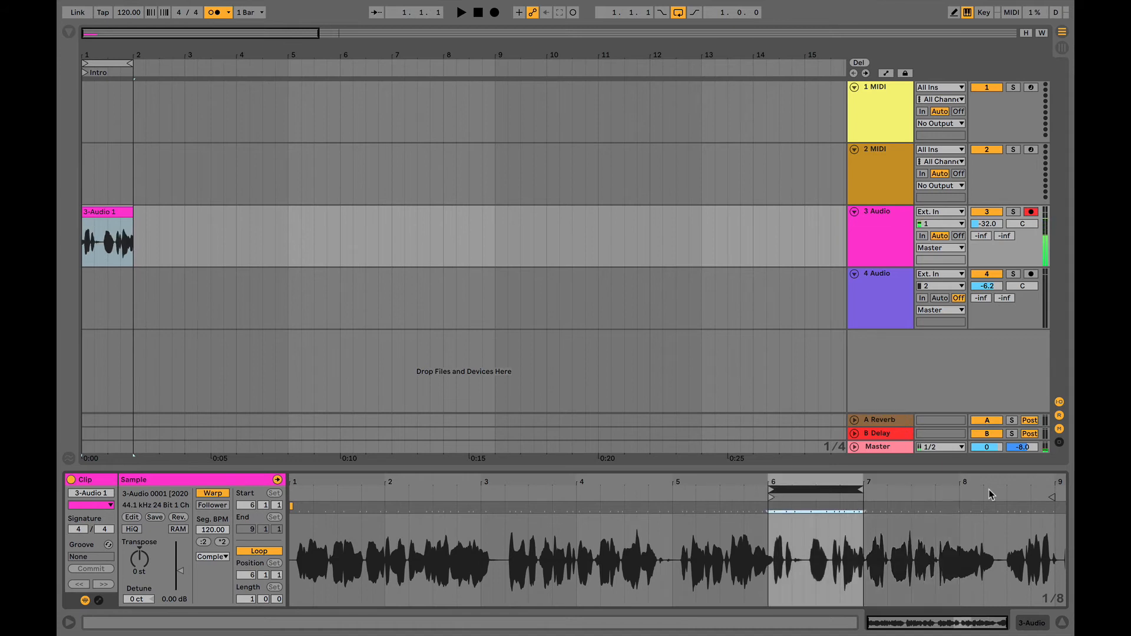
{"action": "key", "text": "Left"}
{"action": "key", "text": "Left"}
{"action": "key", "text": "Left"}
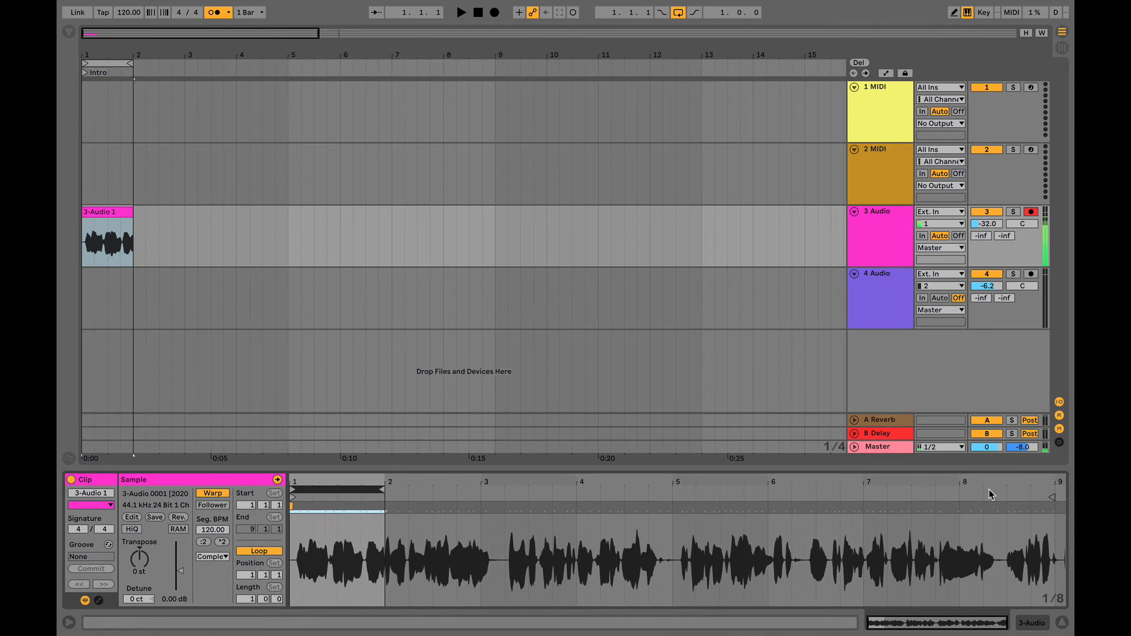
Select the clip's loop brace, move it through the recorded bars, and settle on the take at bar 5.
{"action": "left_click", "coordinate": [339, 490]}
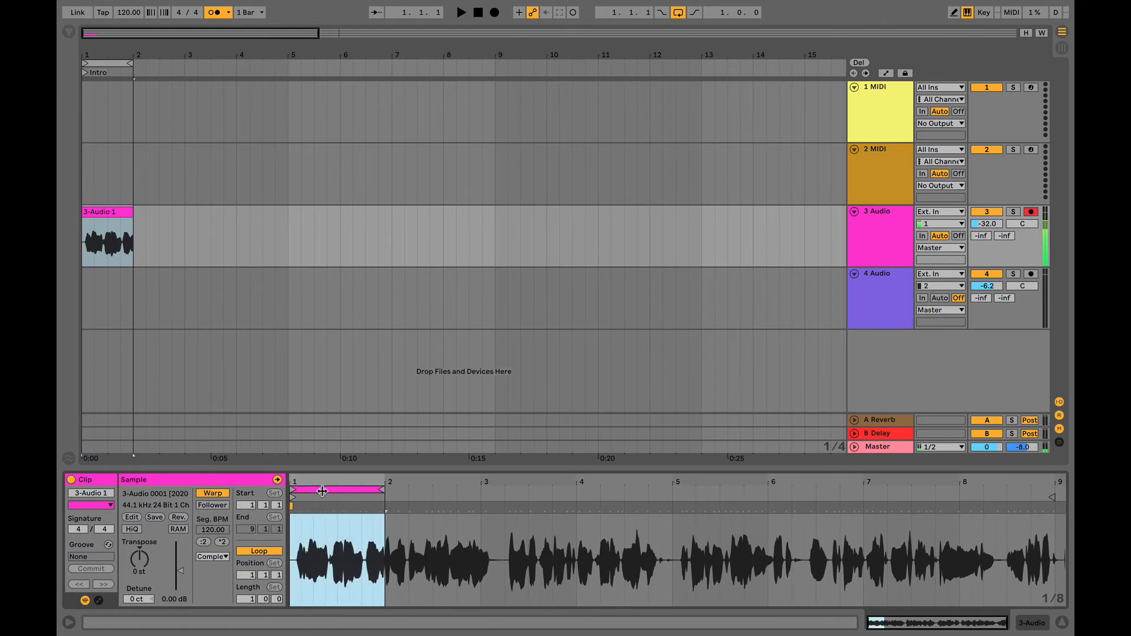
{"action": "left_click", "coordinate": [322, 490]}
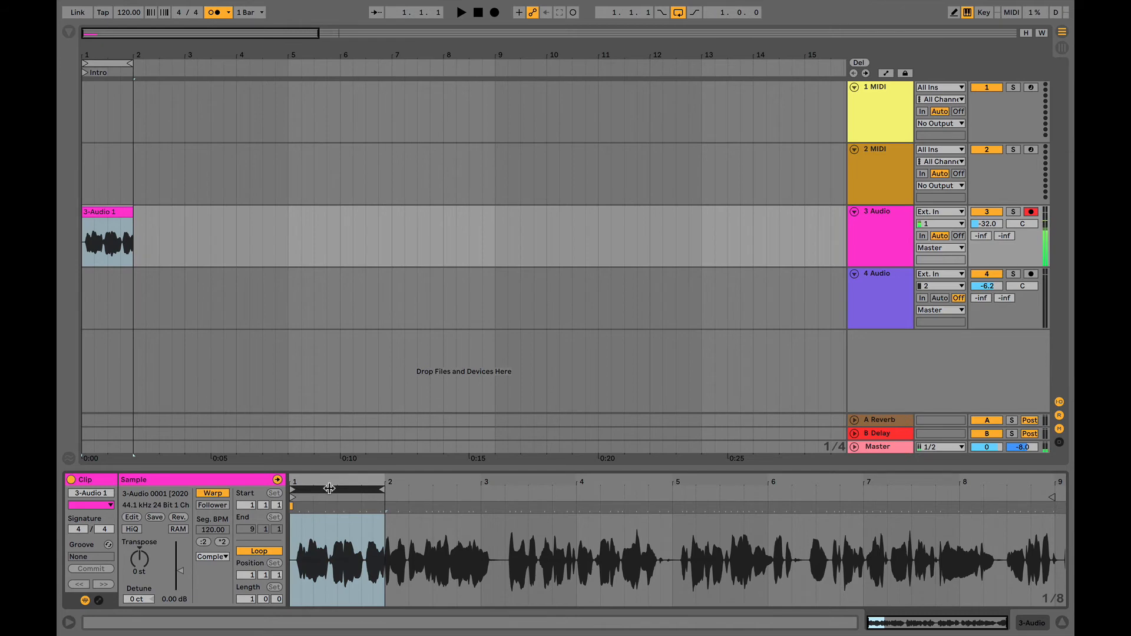
{"action": "left_click", "coordinate": [329, 488]}
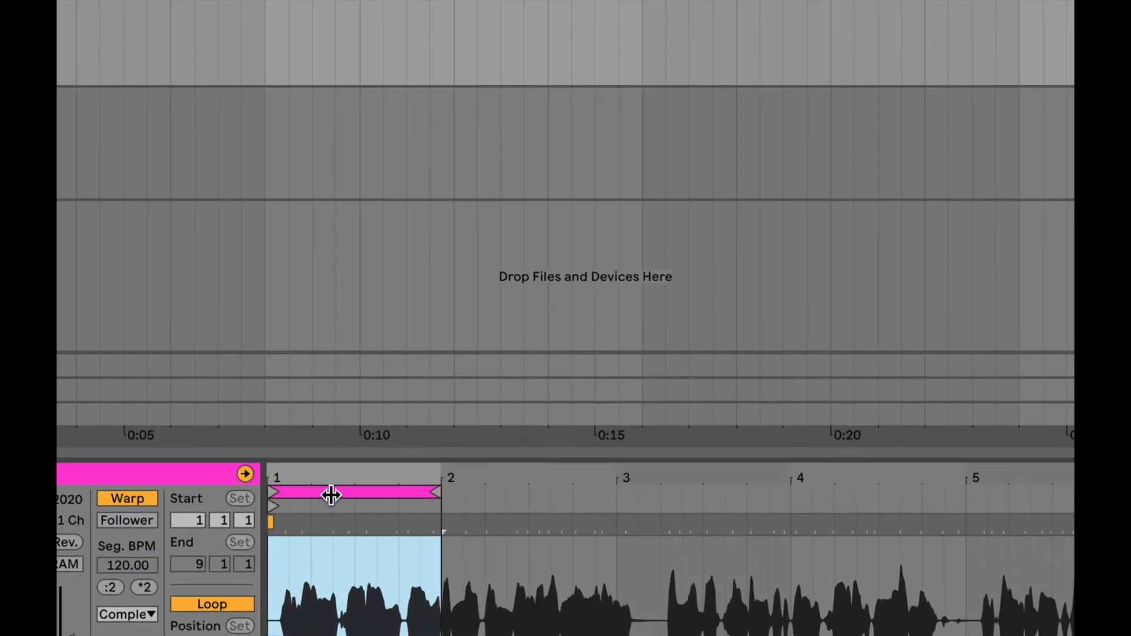
{"action": "left_click", "coordinate": [325, 491]}
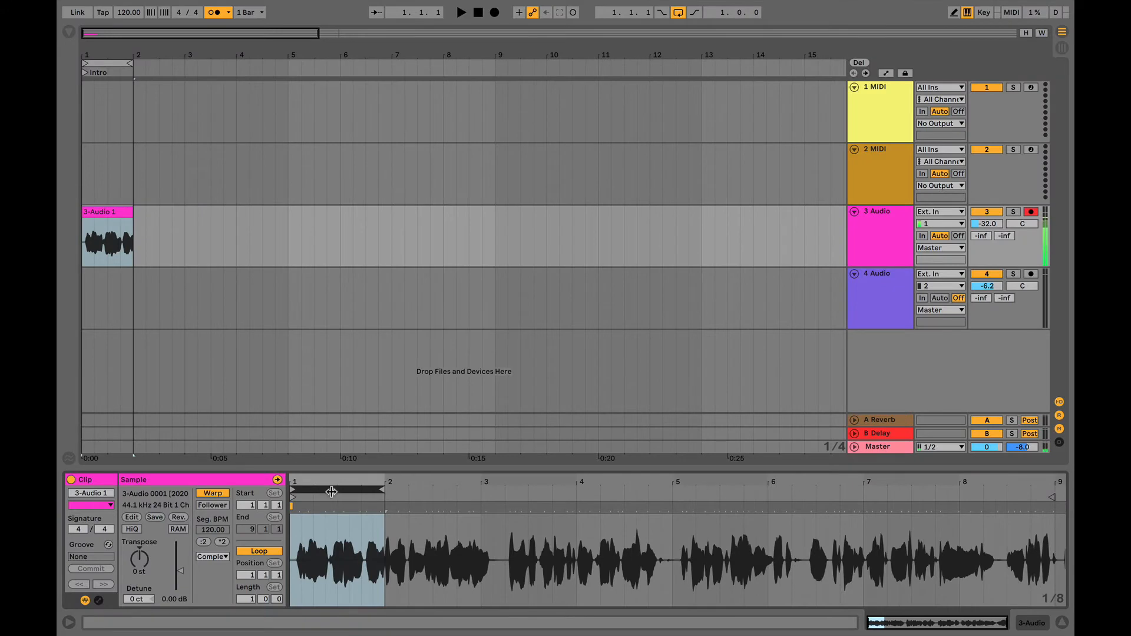
{"action": "key", "text": "Up"}
{"action": "key", "text": "Up"}
{"action": "key", "text": "Up"}
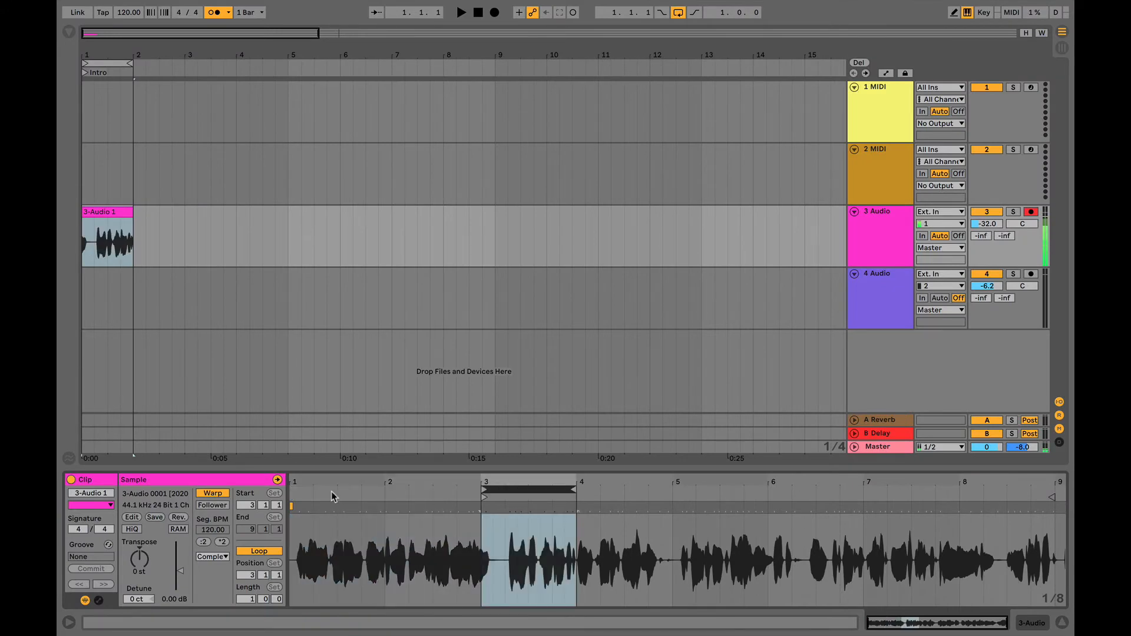
{"action": "key", "text": "Up"}
{"action": "key", "text": "Up"}
{"action": "key", "text": "Up"}
{"action": "key", "text": "Up"}
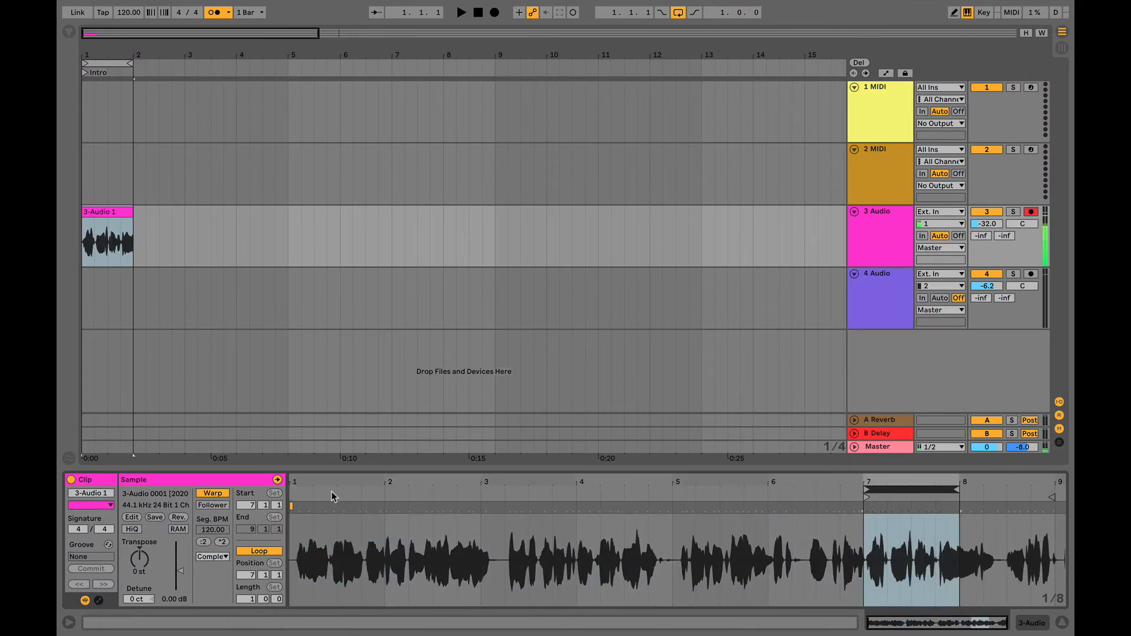
{"action": "key", "text": "Down"}
{"action": "key", "text": "Down"}
{"action": "key", "text": "Down"}
{"action": "key", "text": "Down"}
{"action": "key", "text": "Down"}
{"action": "key", "text": "Down"}
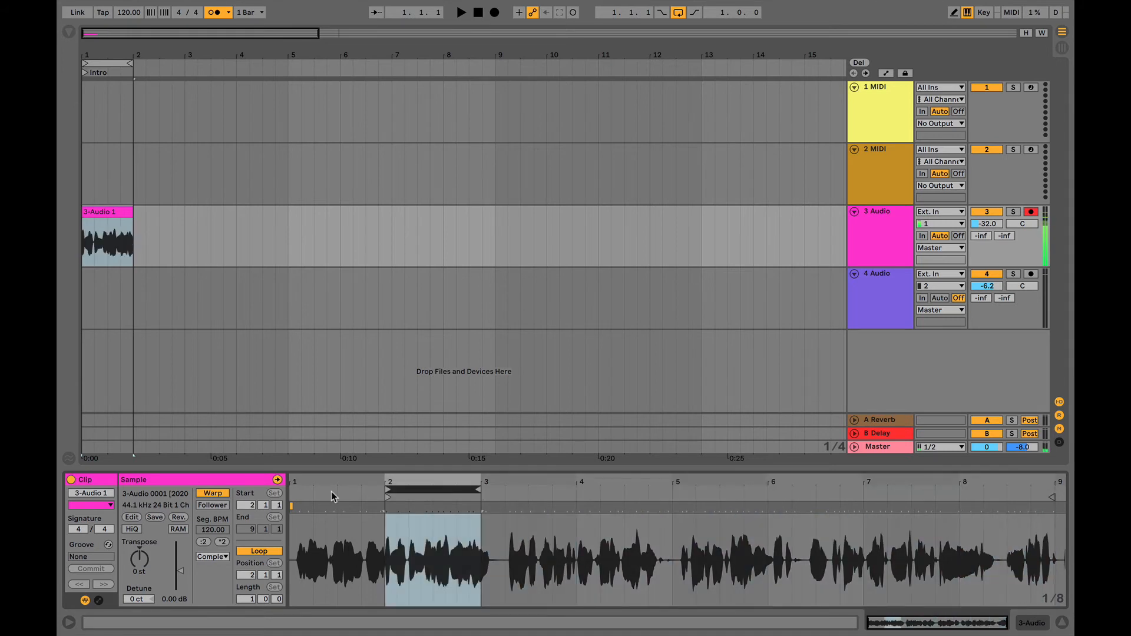
{"action": "key", "text": "Up"}
{"action": "key", "text": "Up"}
{"action": "key", "text": "Up"}
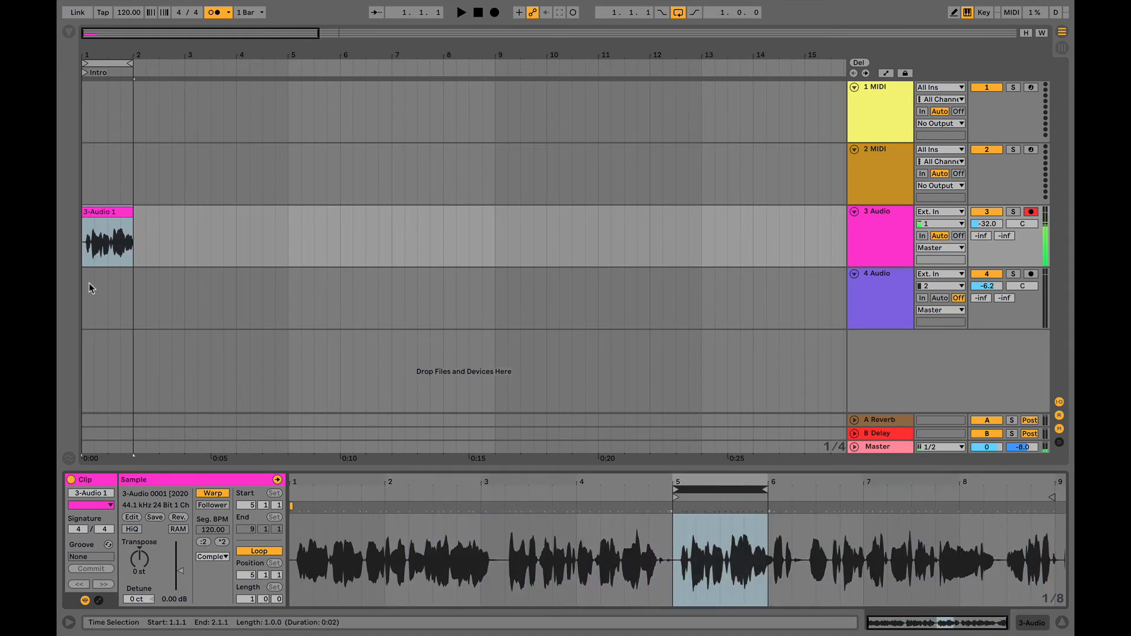
Try duplicating the recorded bar 1 clip into bar 2 on the 3 Audio track, and delete the copy.
{"action": "left_click", "coordinate": [101, 213]}
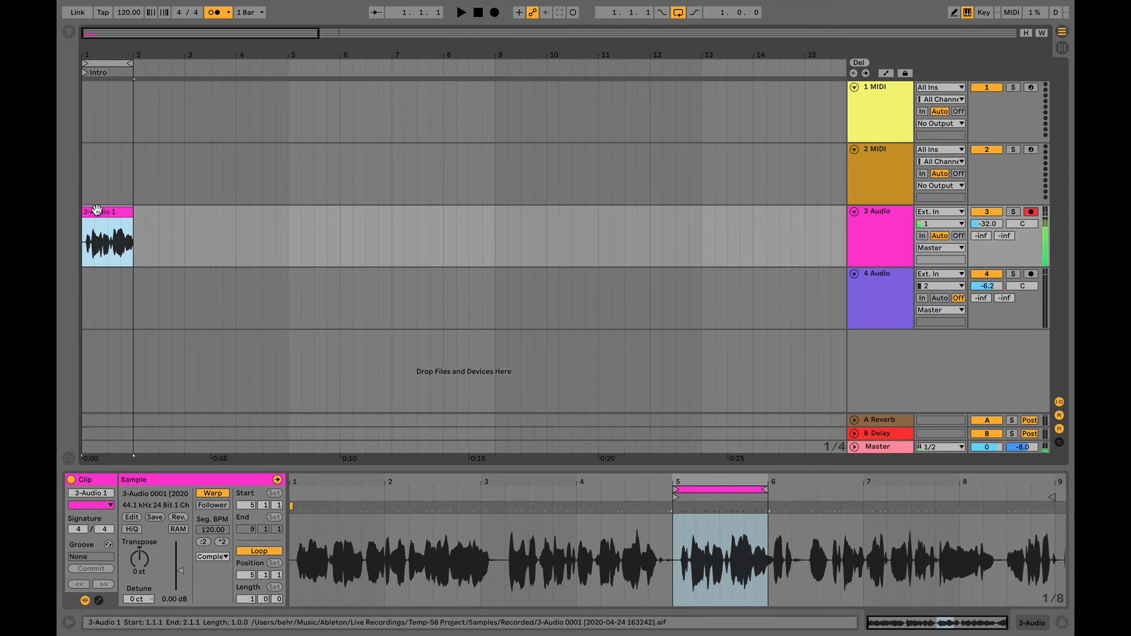
{"action": "left_click", "coordinate": [135, 241]}
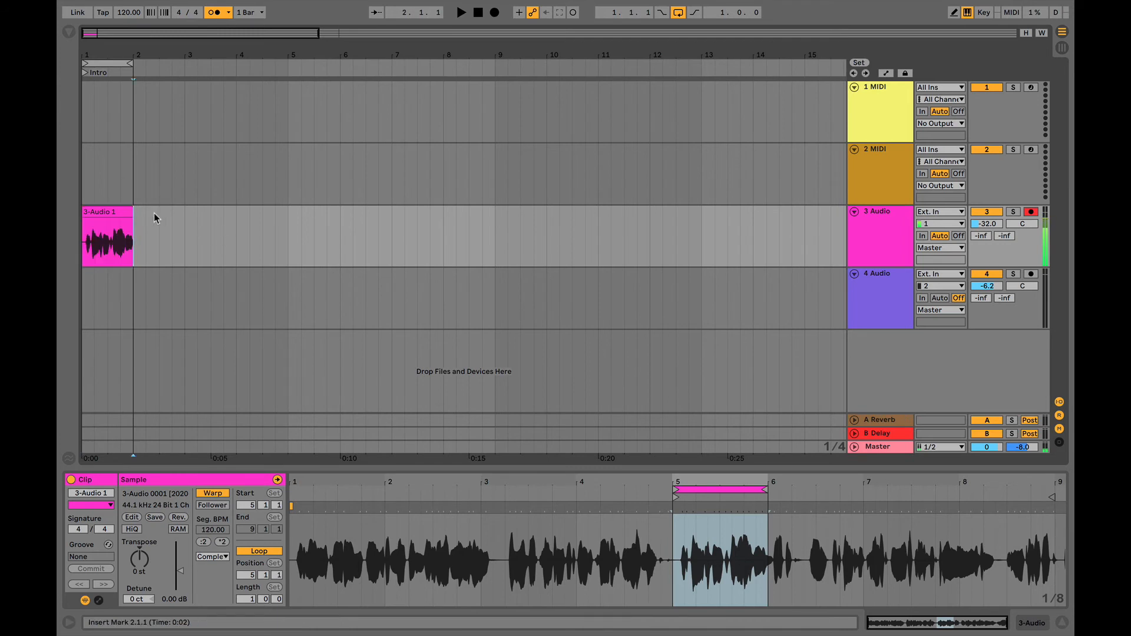
{"action": "left_click_drag", "start_coordinate": [188, 218], "coordinate": [134, 218]}
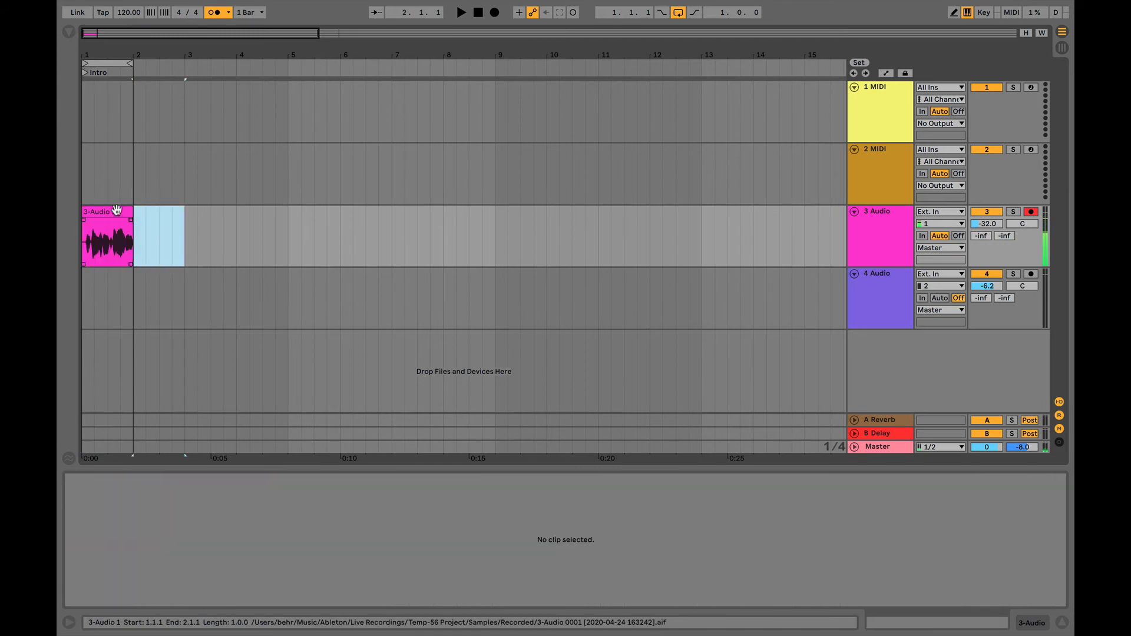
{"action": "left_click", "coordinate": [116, 211]}
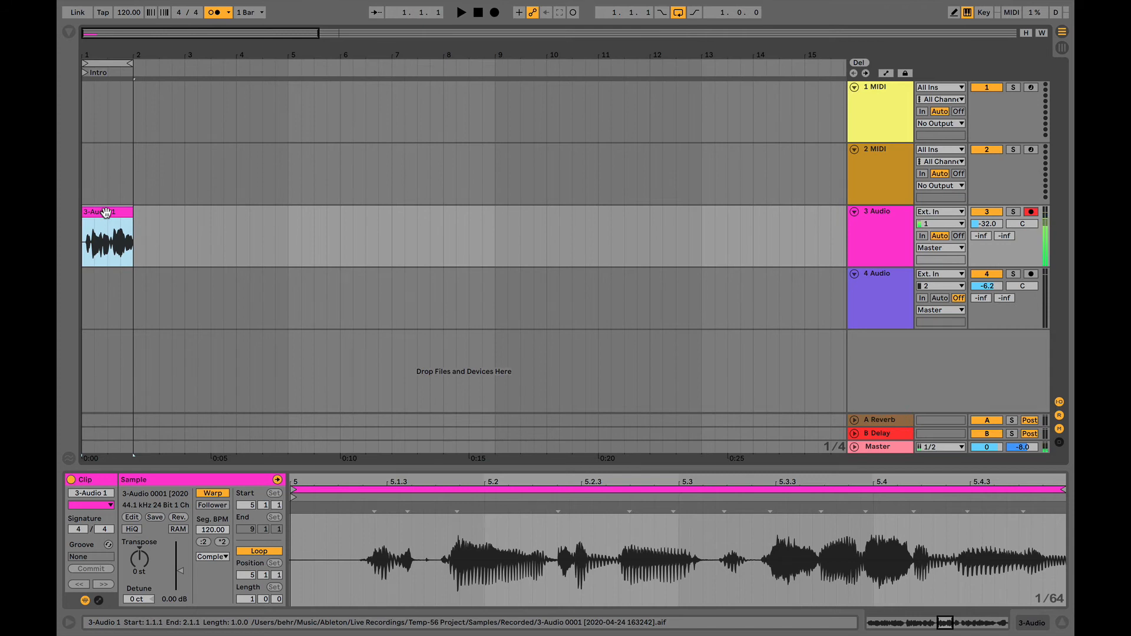
{"action": "key", "text": "super+d"}
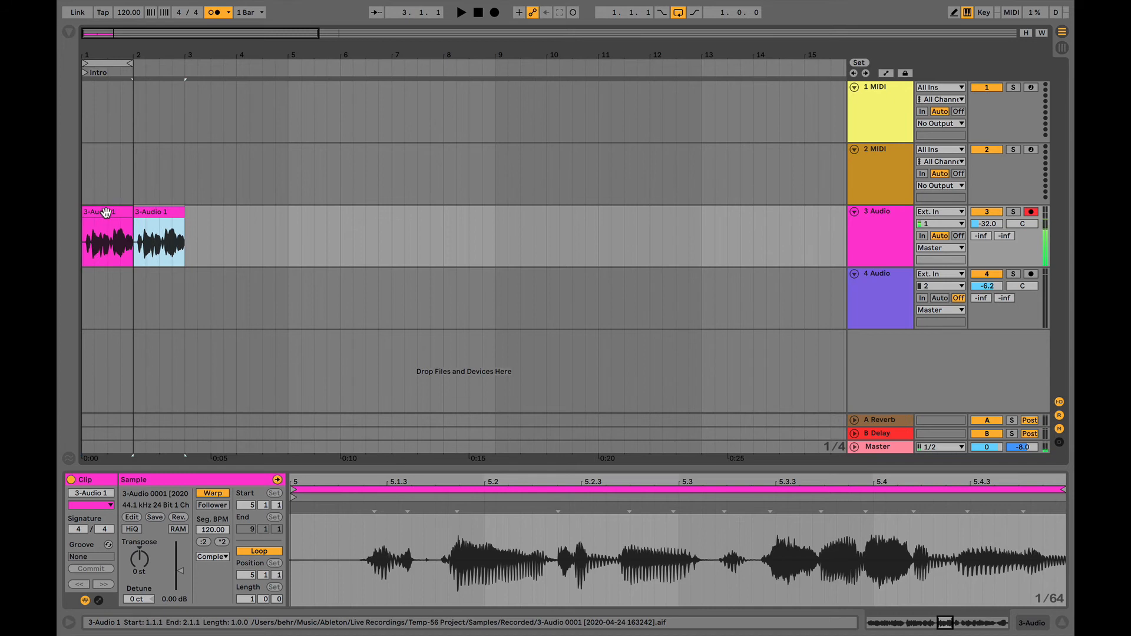
{"action": "key", "text": "Delete"}
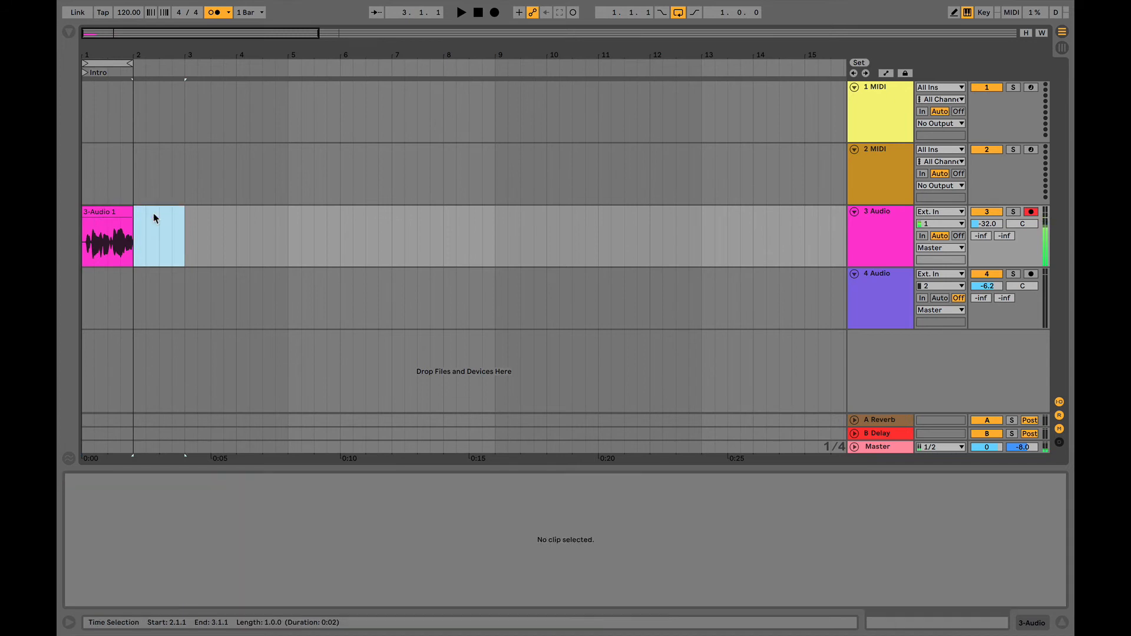
Select the last beat of the recorded clip in the arrangement, from 1.4.1 to 2.1.1.
{"action": "left_click", "coordinate": [113, 214]}
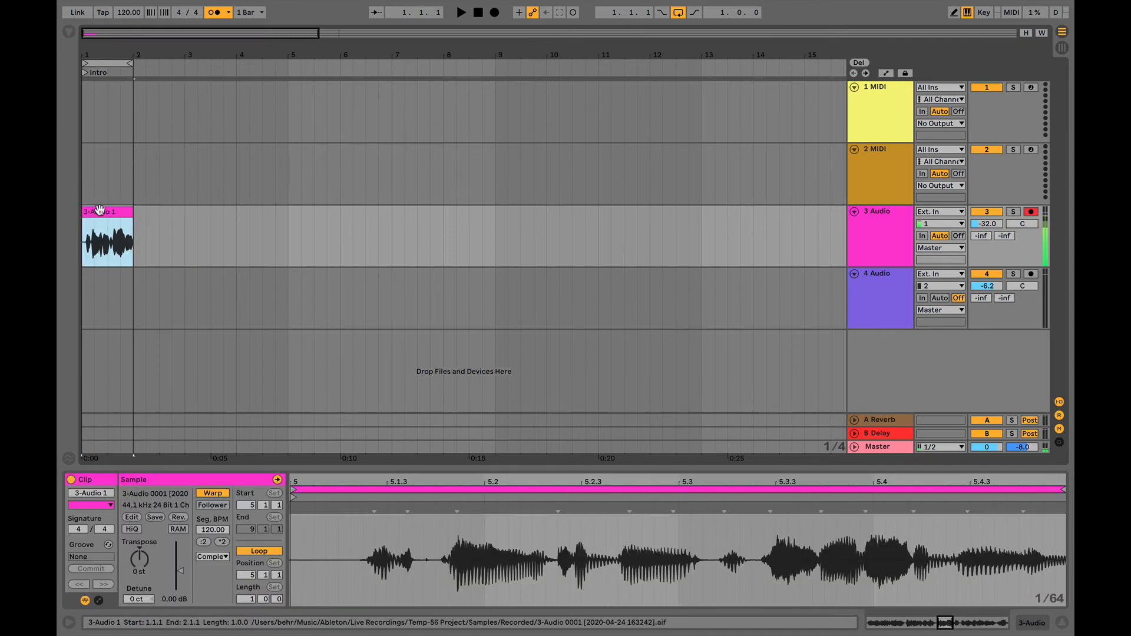
{"action": "left_click", "coordinate": [128, 236]}
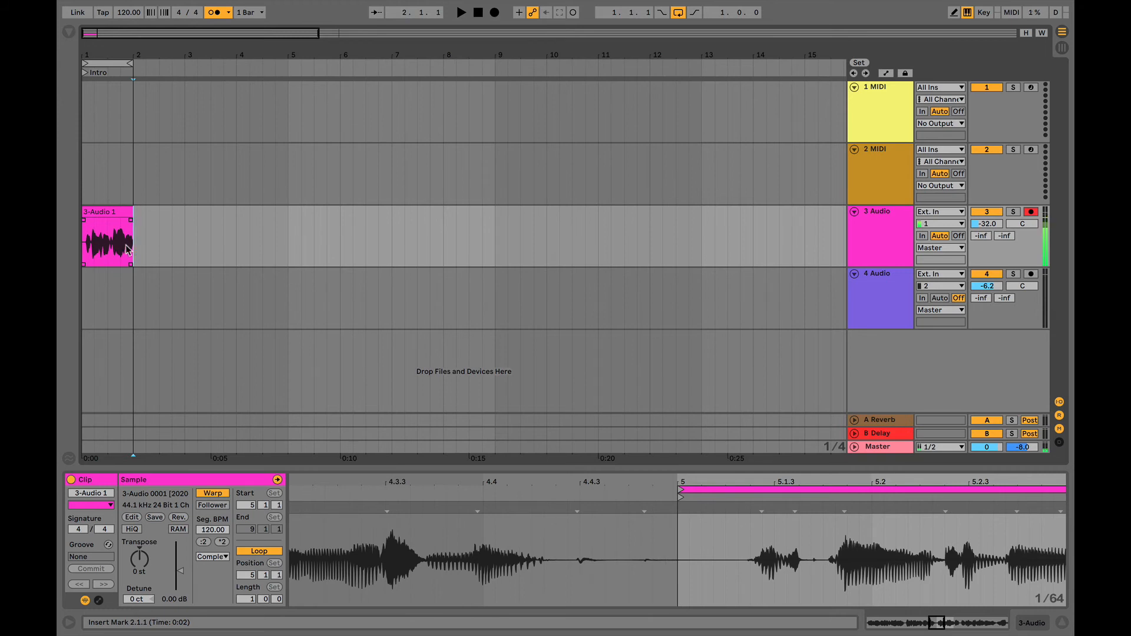
{"action": "mouse_move", "coordinate": [128, 245]}
{"action": "left_mouse_down"}
{"action": "mouse_move", "coordinate": [93, 240]}
{"action": "mouse_move", "coordinate": [133, 245]}
{"action": "mouse_move", "coordinate": [120, 245]}
{"action": "left_mouse_up"}
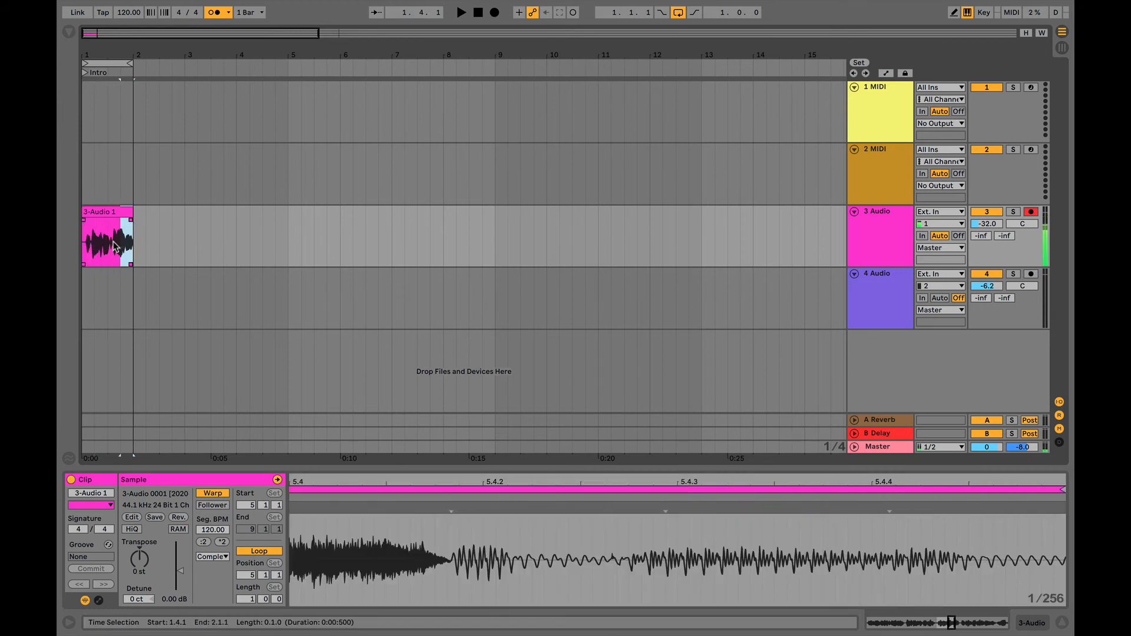
Select the recorded clip at bar 1 on the 3 Audio track and place a copy in bar 2.
{"action": "left_click", "coordinate": [103, 210]}
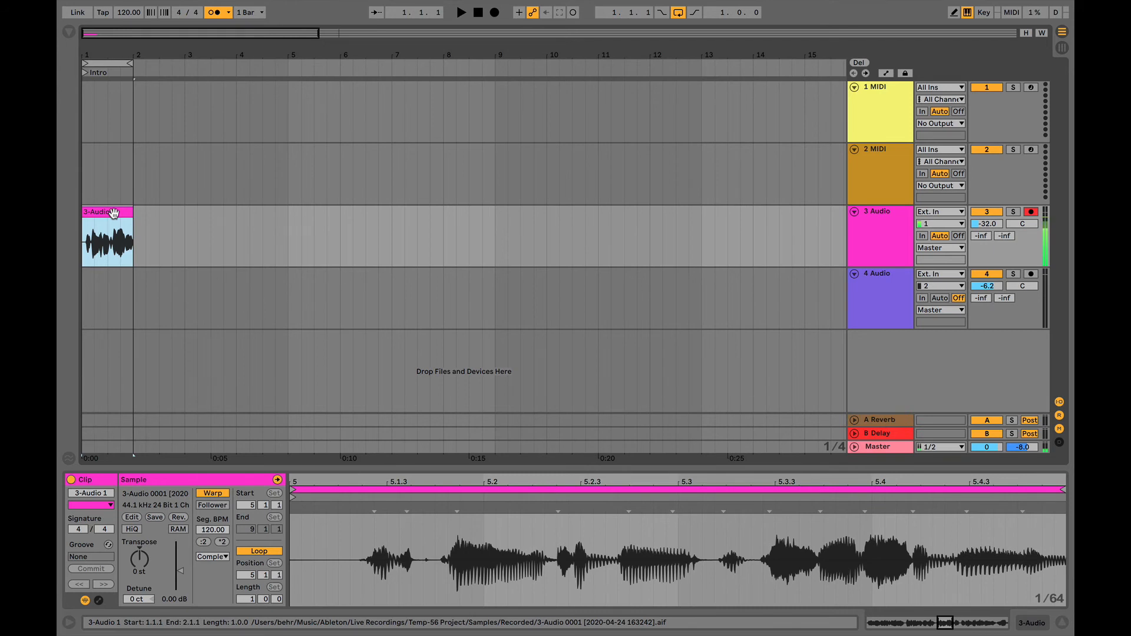
{"action": "left_click", "coordinate": [135, 236]}
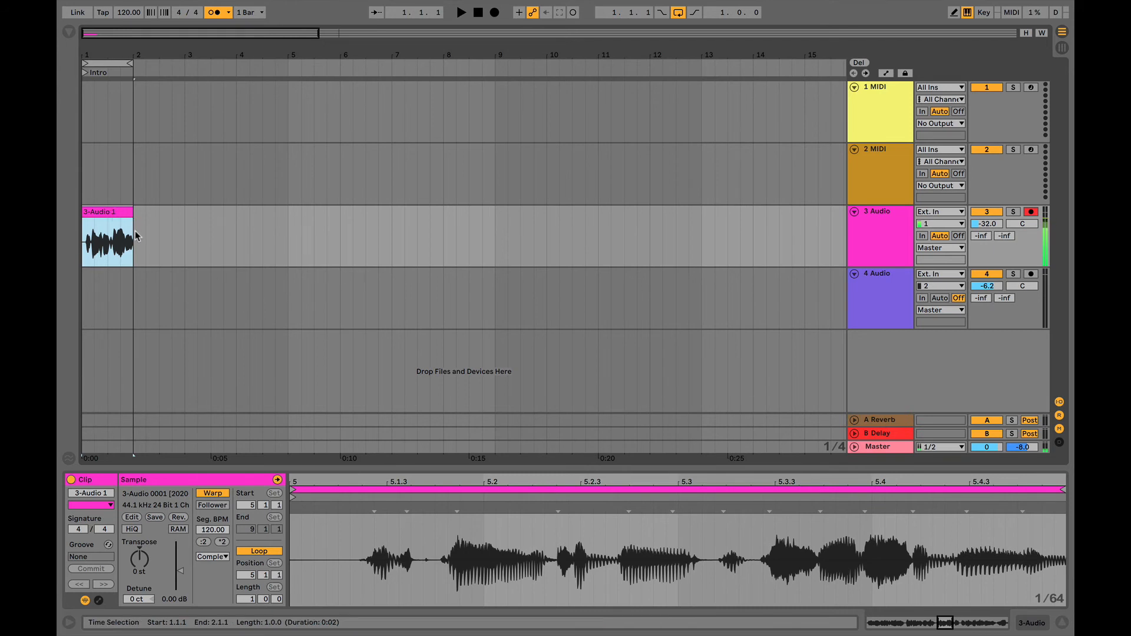
{"action": "key", "text": "ctrl+v"}
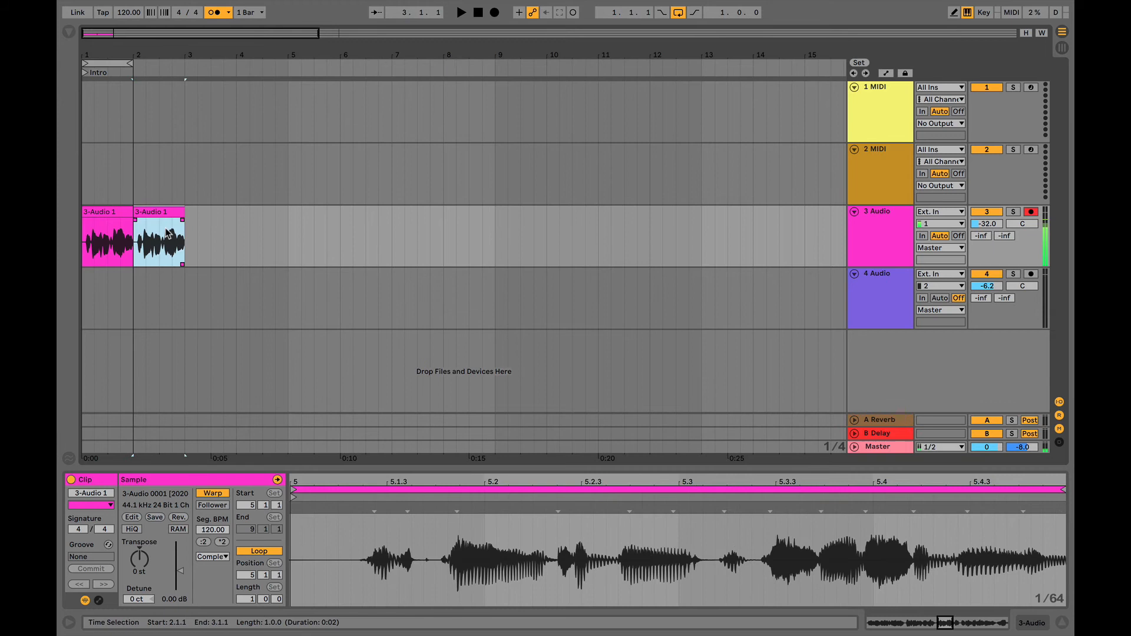
Try pasting copies of the clip at bars 8 and 10 on the 3 Audio track, and delete both copies.
{"action": "left_click", "coordinate": [325, 231]}
{"action": "left_click", "coordinate": [392, 231]}
{"action": "left_click", "coordinate": [444, 231]}
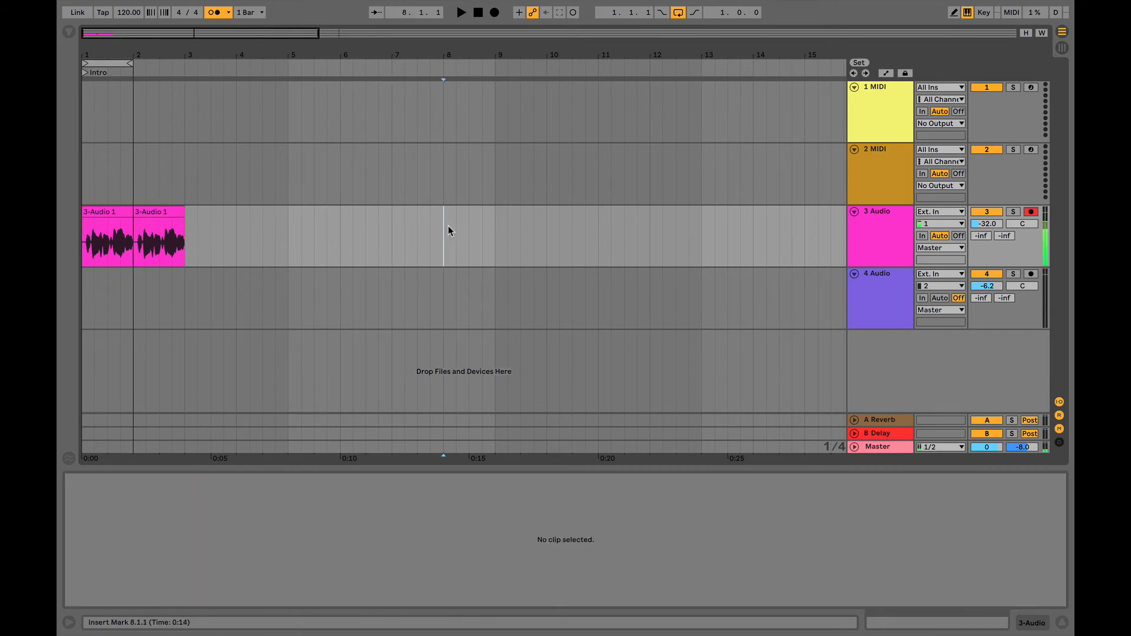
{"action": "key", "text": "ctrl+v"}
{"action": "left_click", "coordinate": [543, 235]}
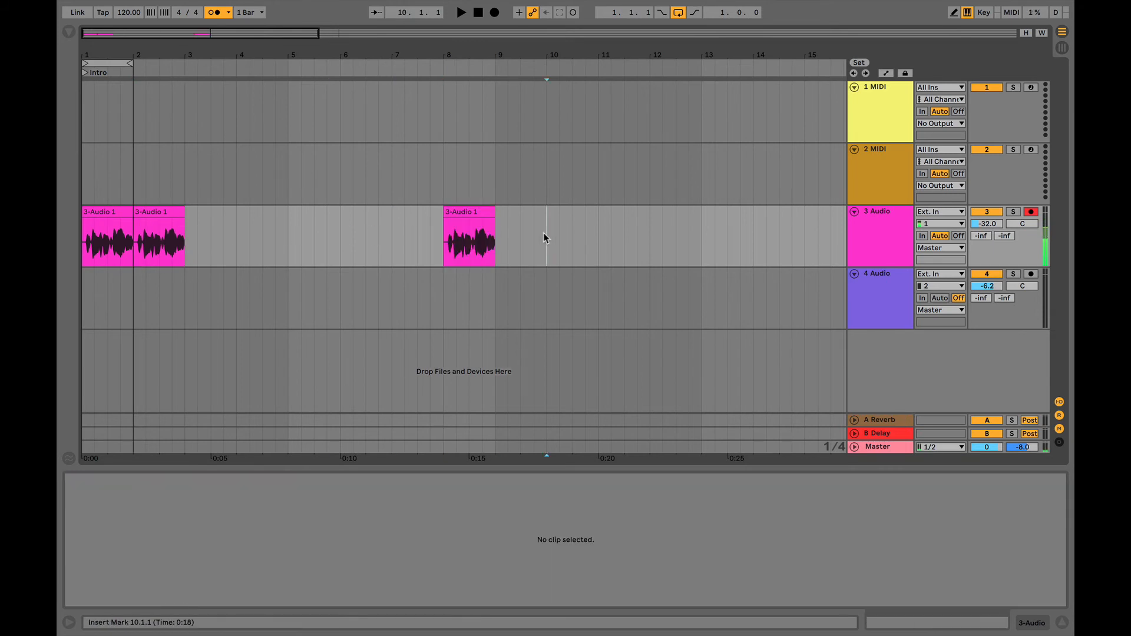
{"action": "key", "text": "ctrl+v"}
{"action": "key", "text": "Delete"}
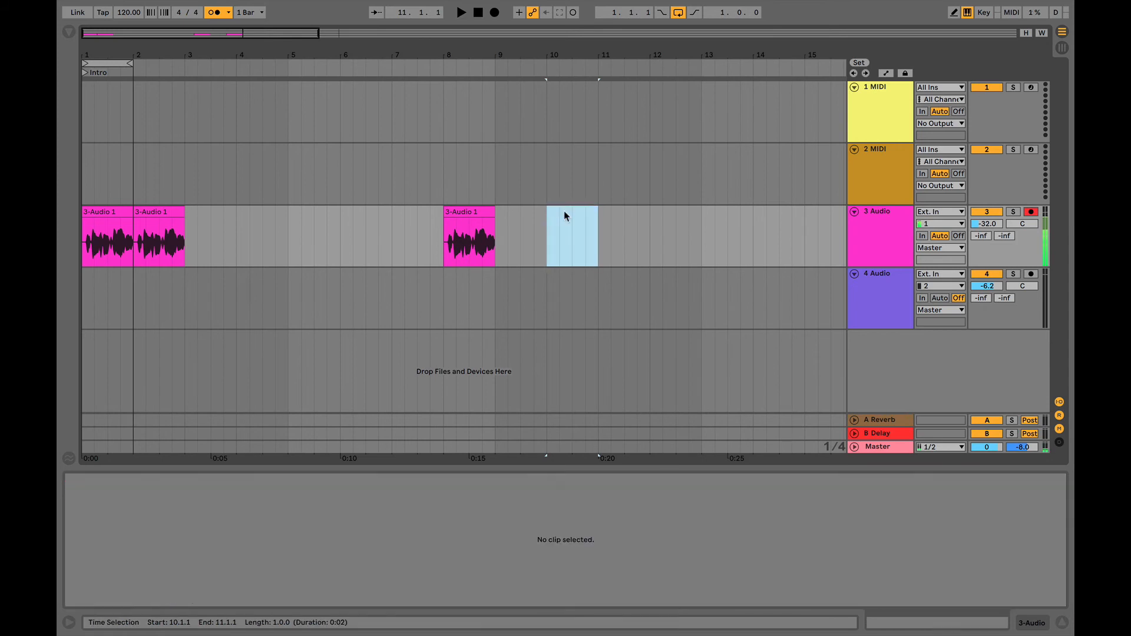
{"action": "left_click", "coordinate": [473, 219]}
{"action": "key", "text": "Delete"}
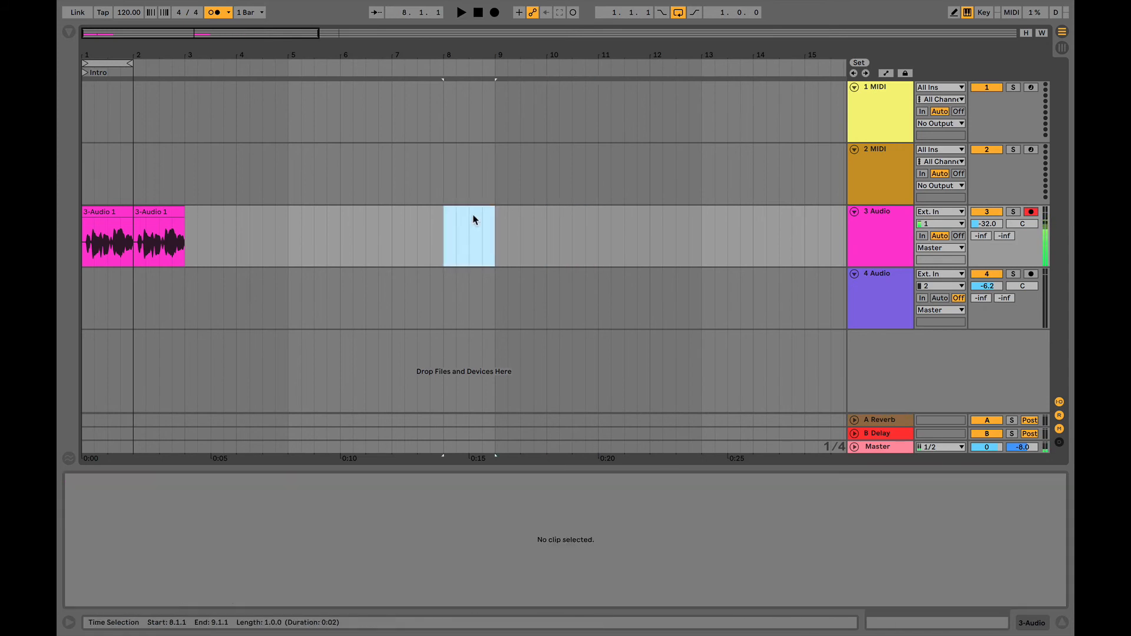
Extend the looped bar 1 clip on the 3 Audio track to bar 8, over the copy in bar 2.
{"action": "left_click", "coordinate": [163, 225]}
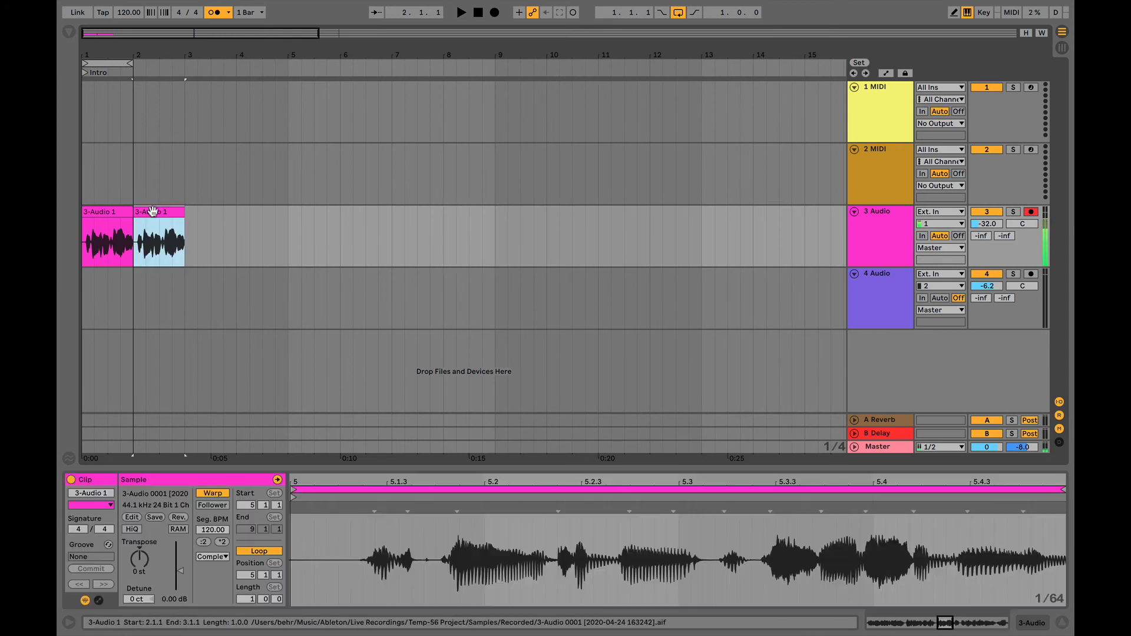
{"action": "left_click", "coordinate": [117, 210]}
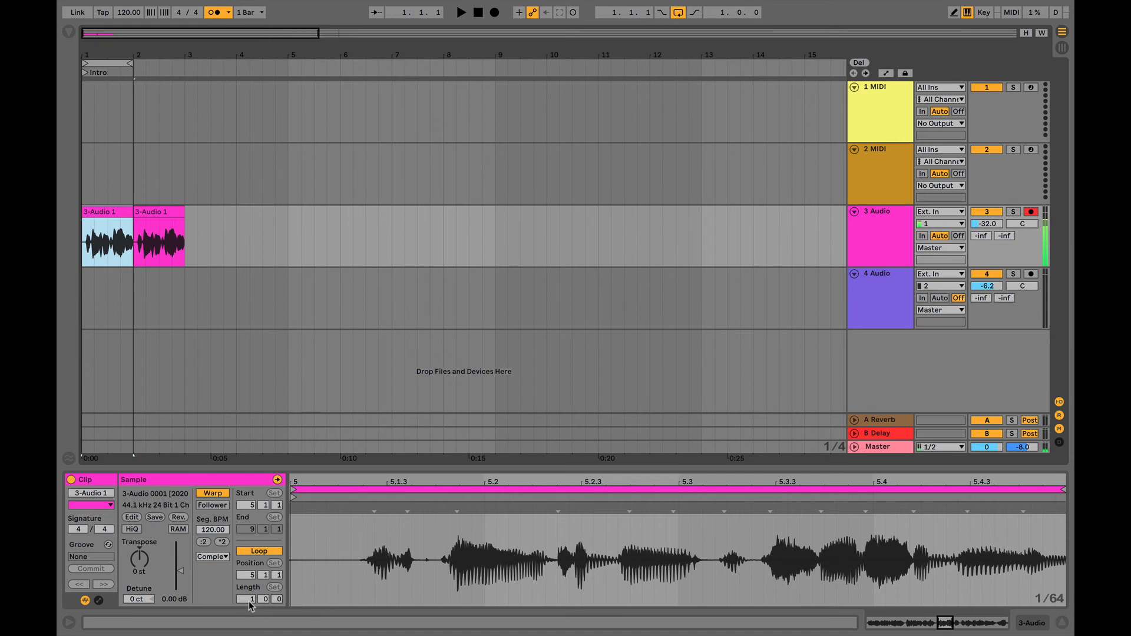
{"action": "double_click", "coordinate": [363, 489]}
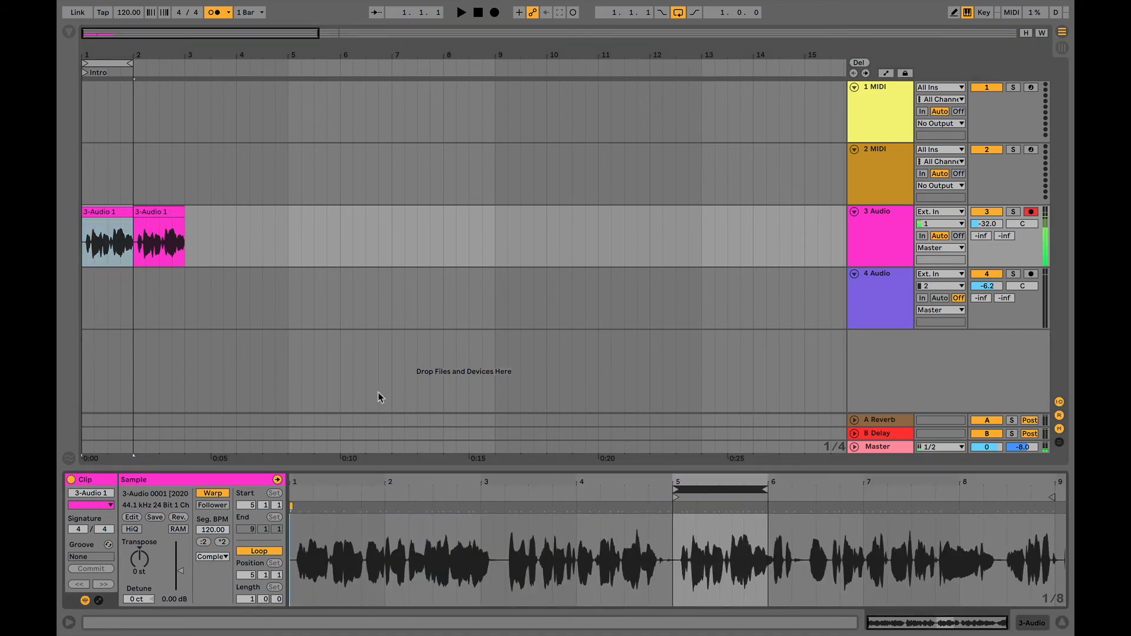
{"action": "left_click", "coordinate": [99, 211]}
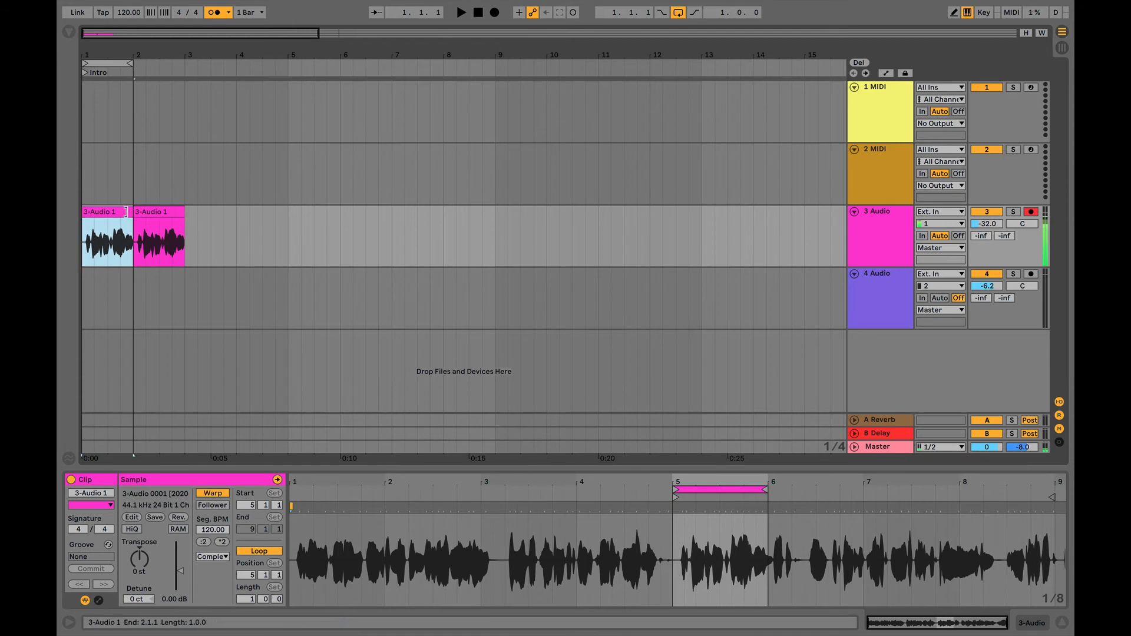
{"action": "left_click_drag", "start_coordinate": [126, 212], "coordinate": [445, 215]}
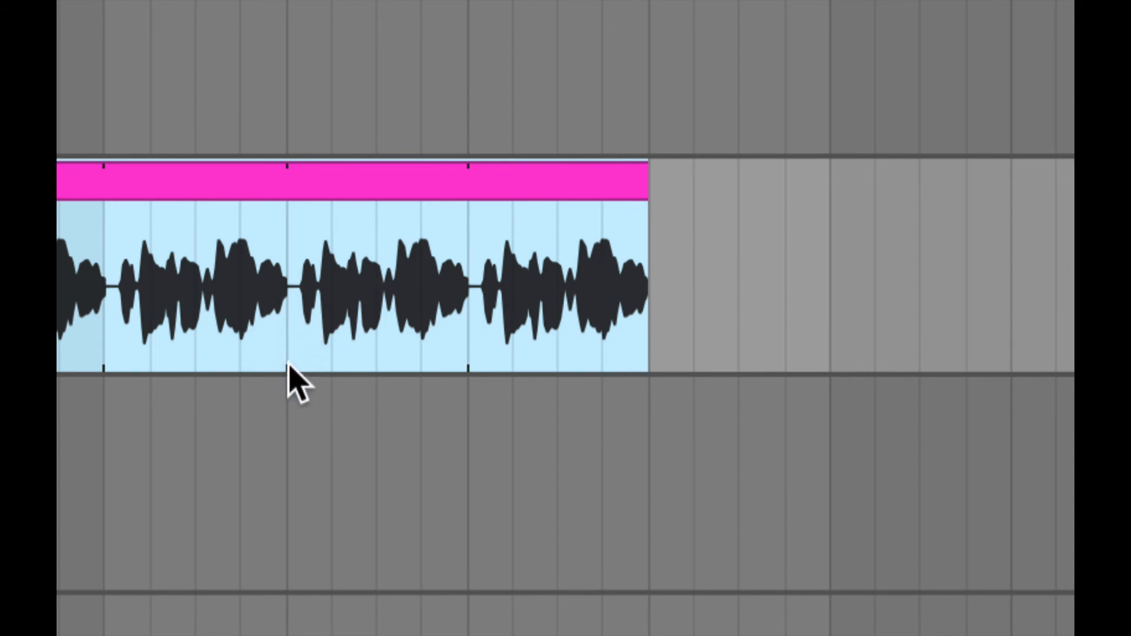
Examine the one-bar repeats in the extended clip by selecting sections in bars 6 and 7.
{"action": "left_click_drag", "start_coordinate": [287, 375], "coordinate": [396, 368]}
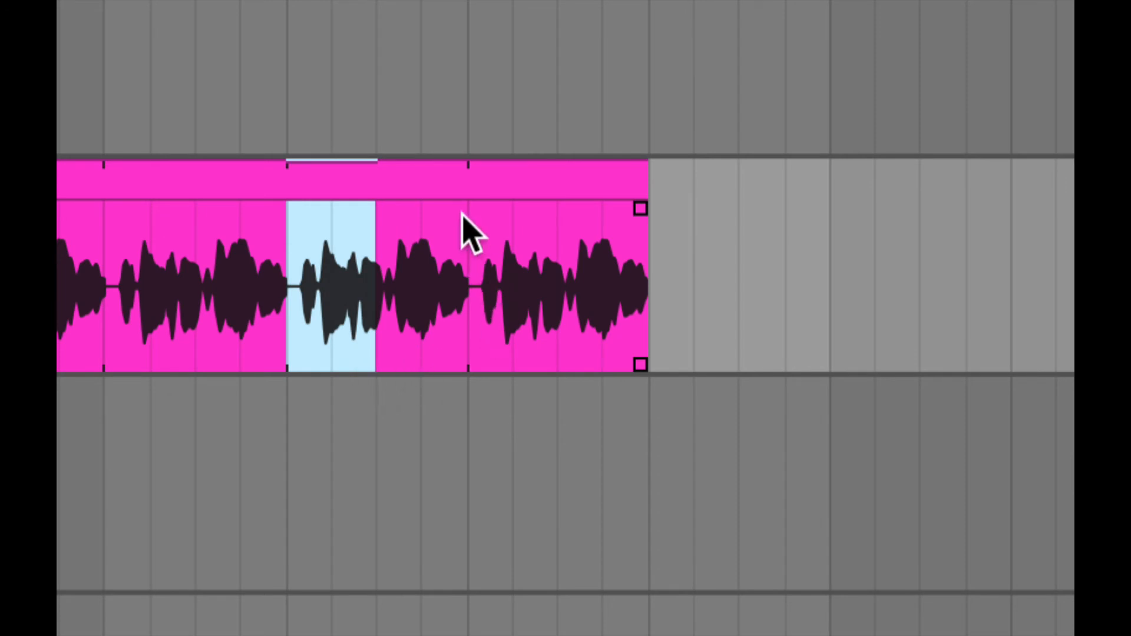
{"action": "left_click_drag", "start_coordinate": [472, 355], "coordinate": [636, 366]}
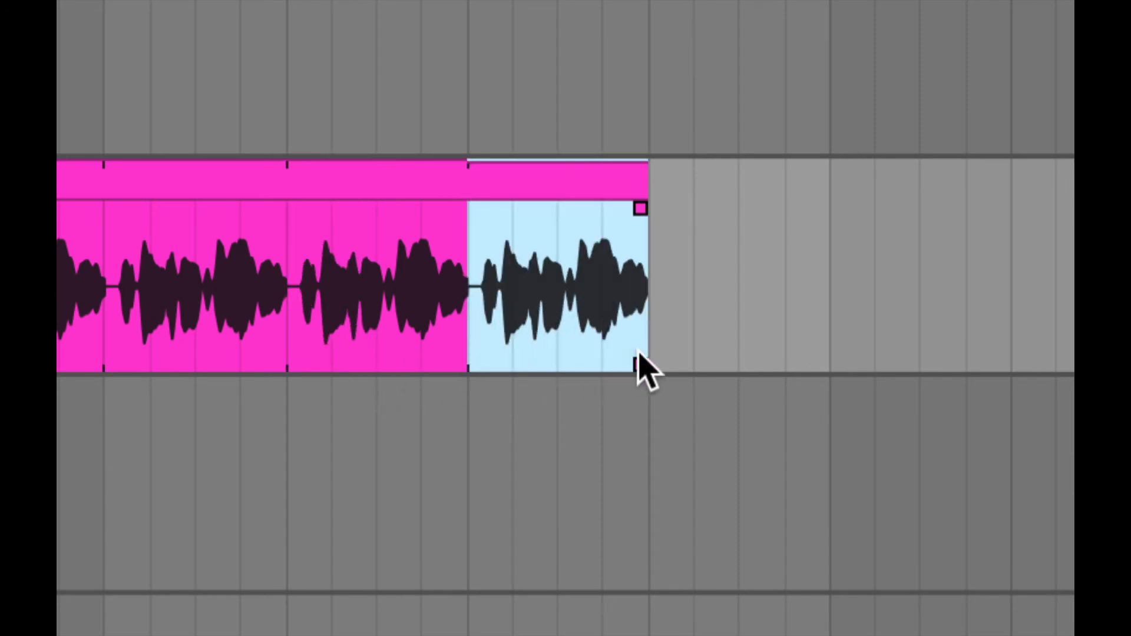
{"action": "left_click_drag", "start_coordinate": [299, 321], "coordinate": [615, 348]}
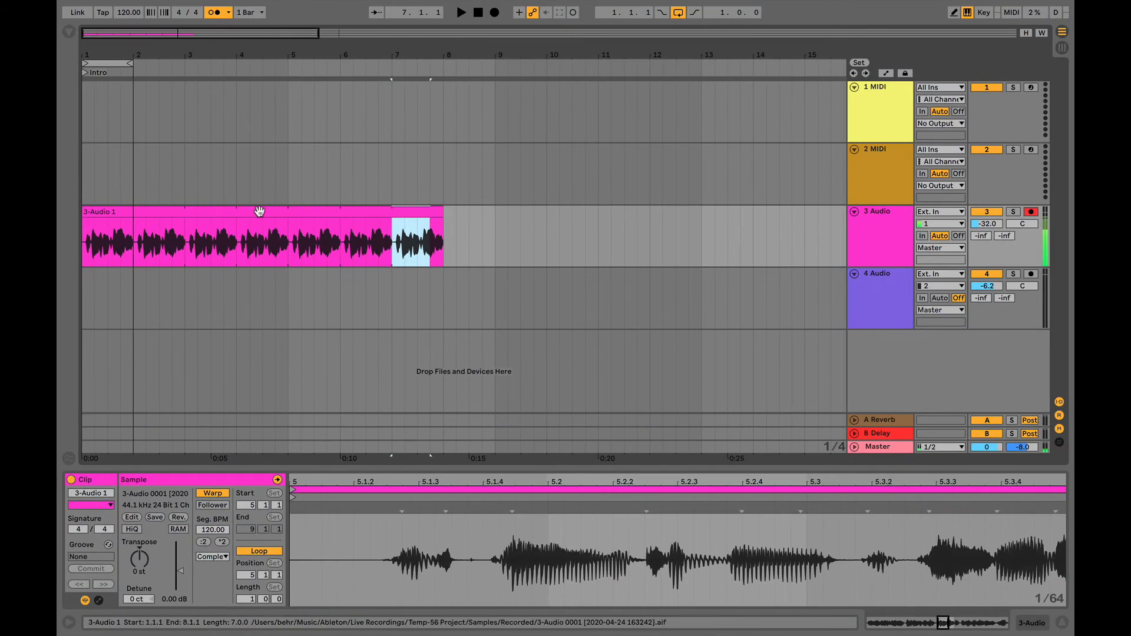
Set the extended clip's loop length to 2 bars.
{"action": "left_click", "coordinate": [260, 210]}
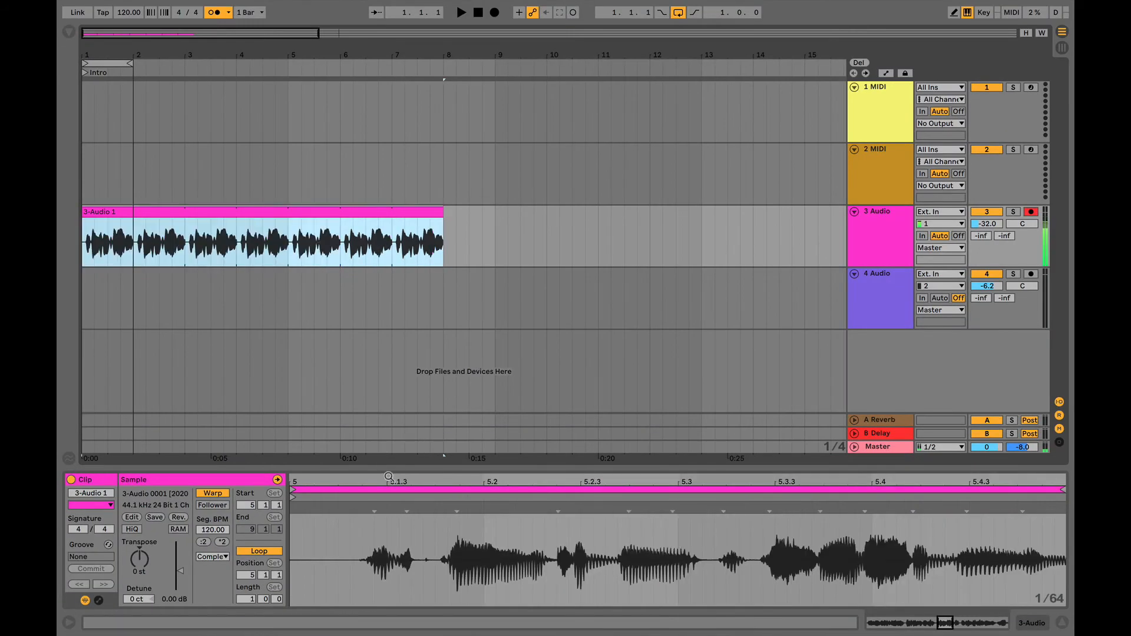
{"action": "left_click_drag", "start_coordinate": [388, 483], "coordinate": [388, 365]}
{"action": "left_click", "coordinate": [695, 489]}
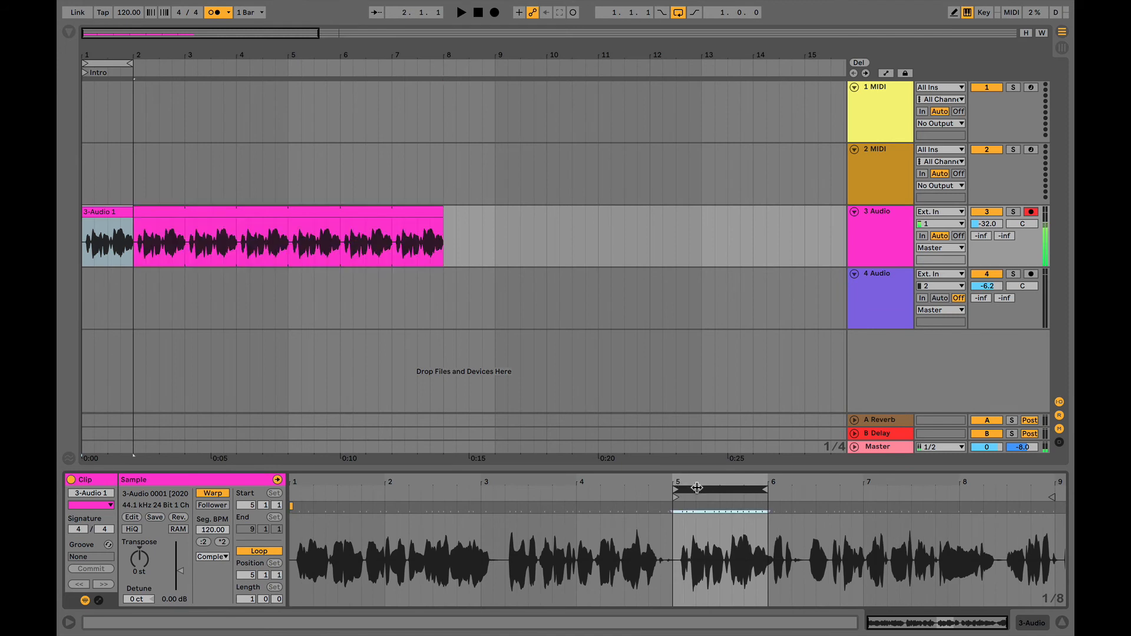
{"action": "left_click", "coordinate": [249, 600]}
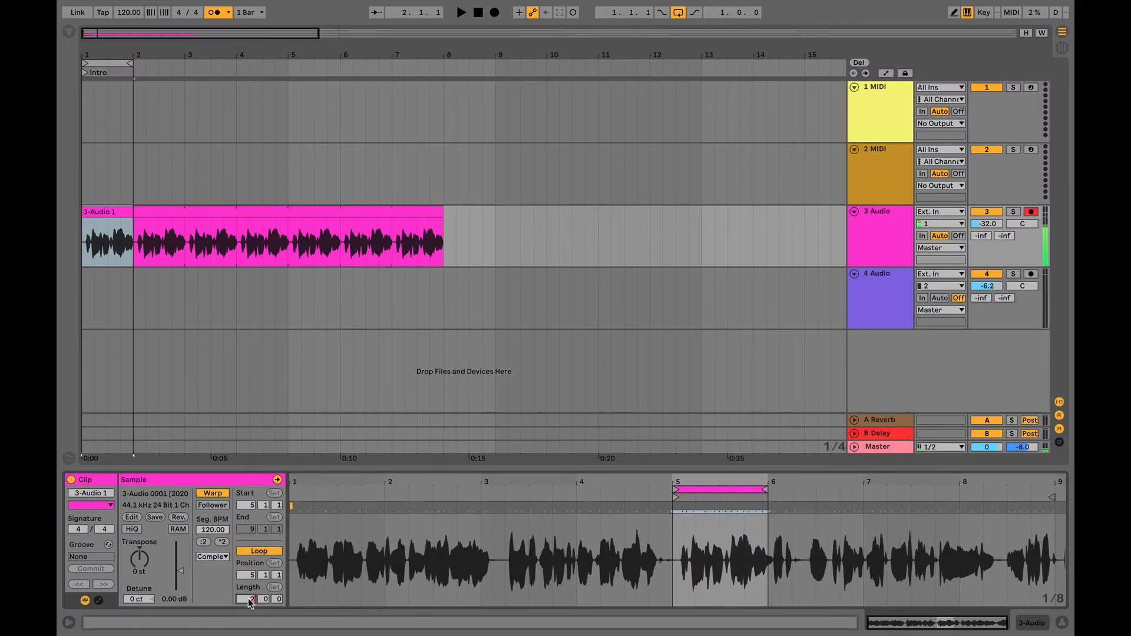
{"action": "type", "text": "2"}
{"action": "key", "text": "Return"}
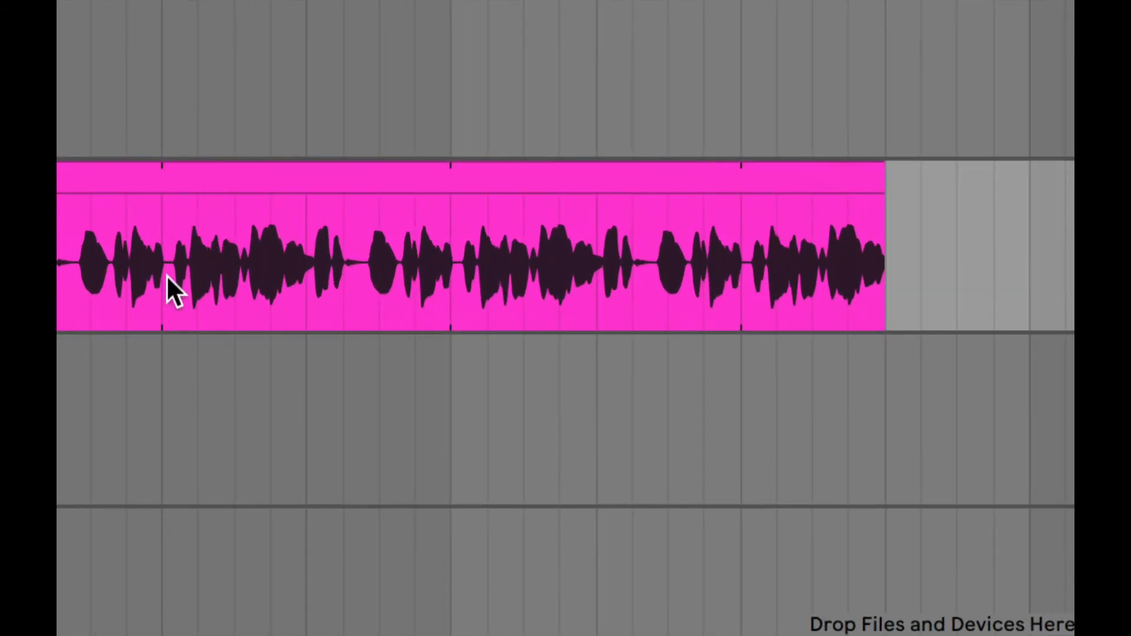
Examine the two-bar repeat between bars 3 and 5 of the extended clip by selecting sections of it.
{"action": "left_click_drag", "start_coordinate": [181, 268], "coordinate": [242, 266]}
{"action": "left_click_drag", "start_coordinate": [312, 303], "coordinate": [415, 305]}
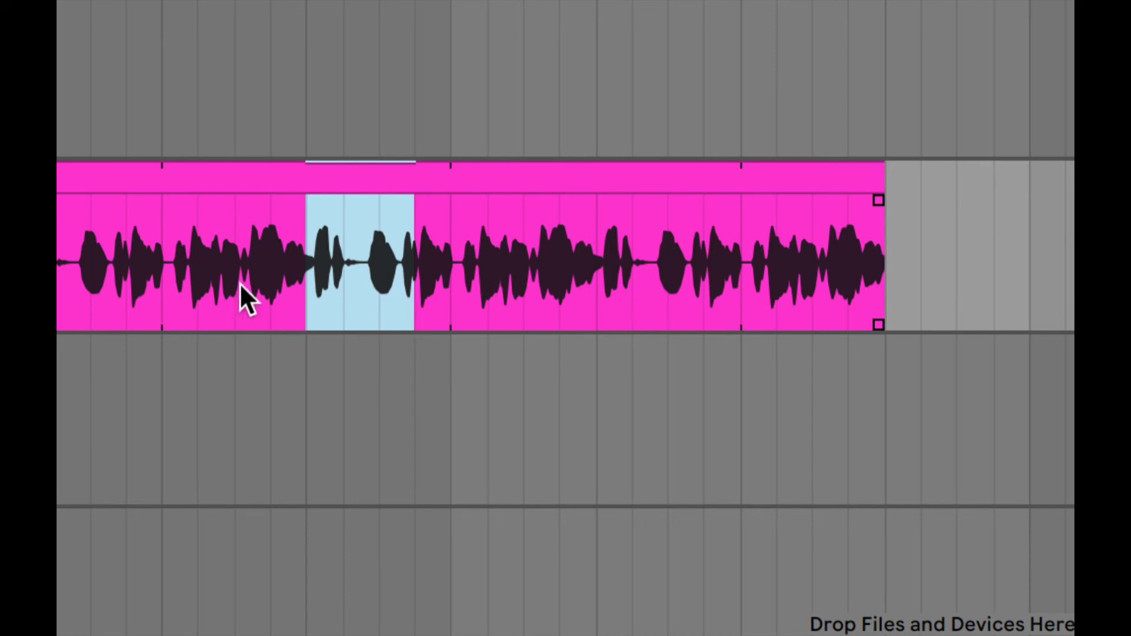
{"action": "left_click_drag", "start_coordinate": [164, 301], "coordinate": [450, 295]}
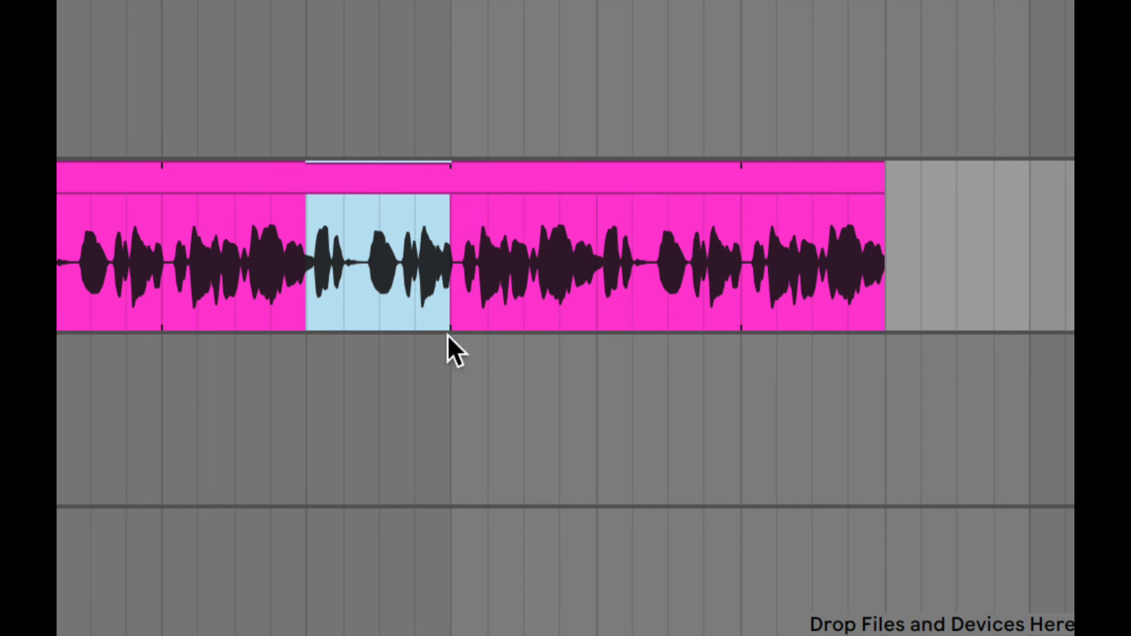
{"action": "left_click", "coordinate": [166, 332]}
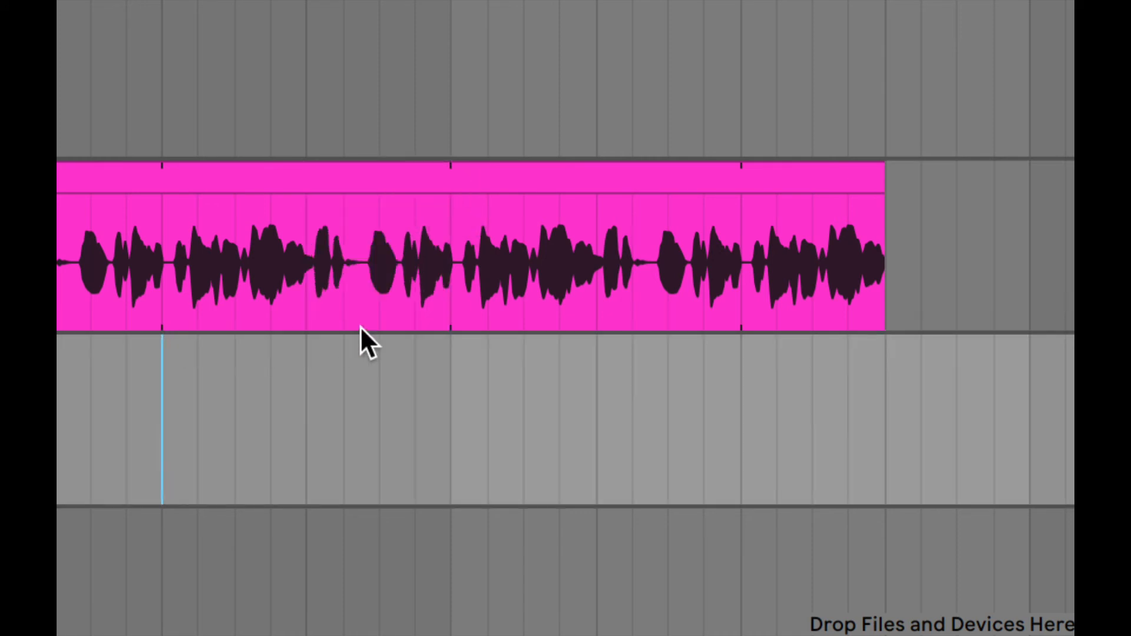
{"action": "left_click_drag", "start_coordinate": [433, 302], "coordinate": [151, 278]}
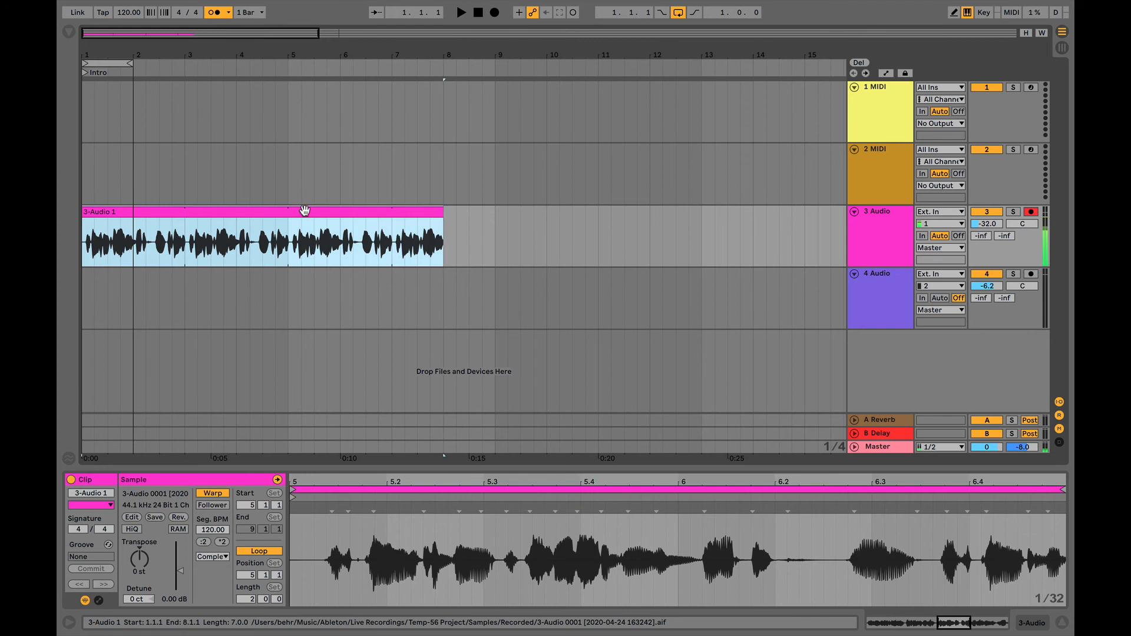
Delete the extended clip from the 3 Audio track and move the one-bar arrangement loop brace to bar 17 at the Verse marker.
{"action": "key", "text": "Delete"}
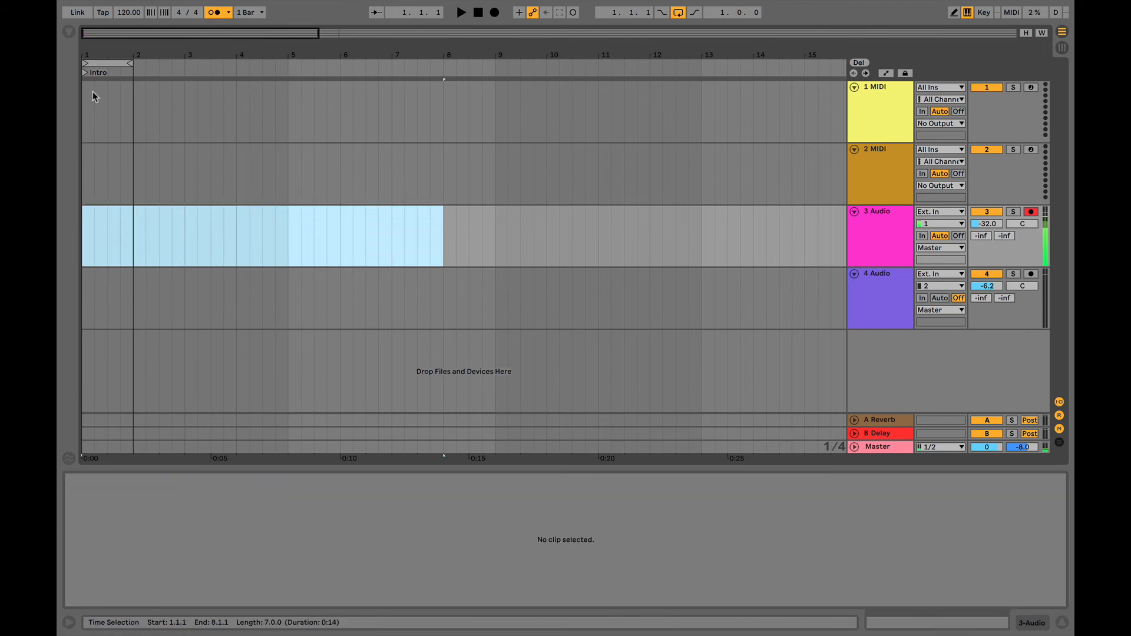
{"action": "left_click_drag", "start_coordinate": [108, 63], "coordinate": [532, 81]}
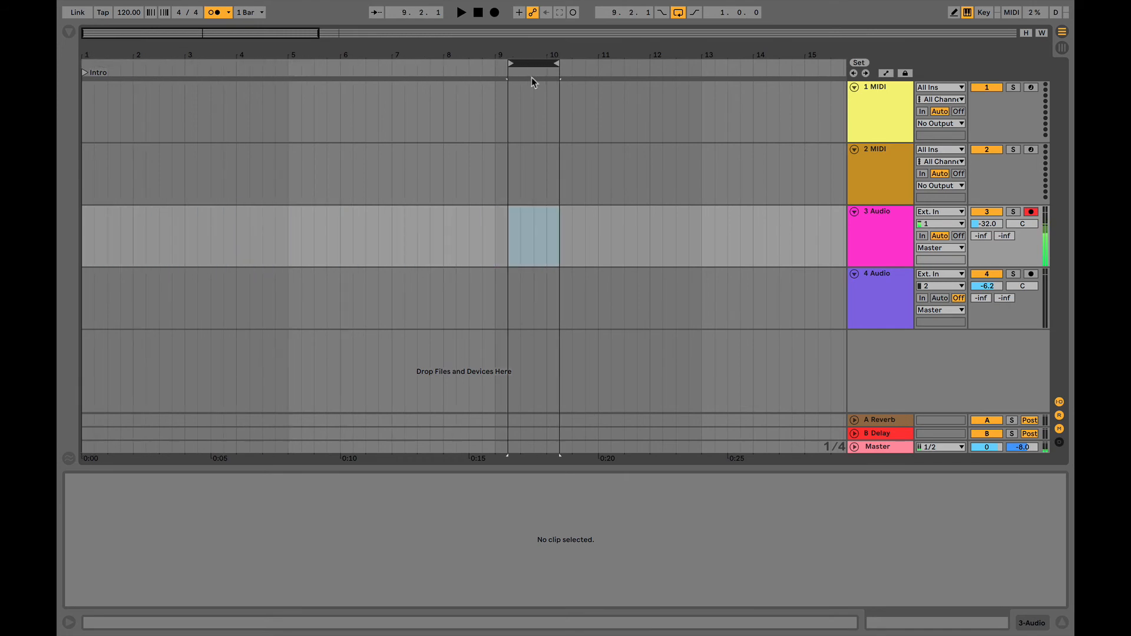
{"action": "mouse_move", "coordinate": [450, 51]}
{"action": "left_mouse_down"}
{"action": "mouse_move", "coordinate": [241, 54]}
{"action": "mouse_move", "coordinate": [450, 66]}
{"action": "left_mouse_up"}
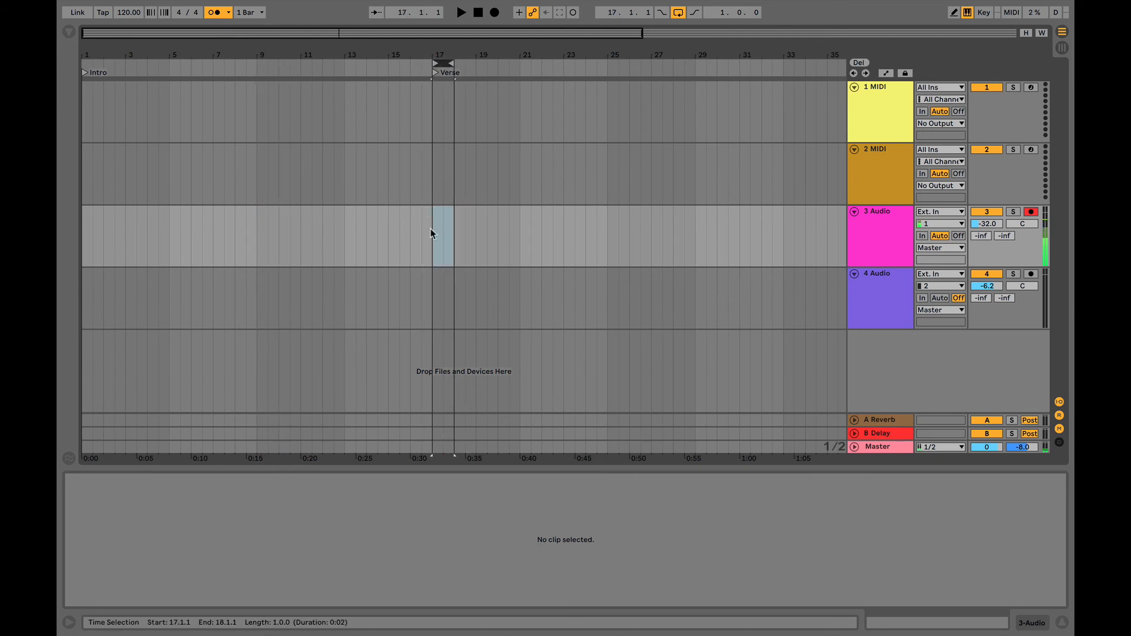
Select the 3 Audio track from bar 1 to bar 17, and place the insert marker at 17.1.1.
{"action": "left_click_drag", "start_coordinate": [430, 233], "coordinate": [82, 237]}
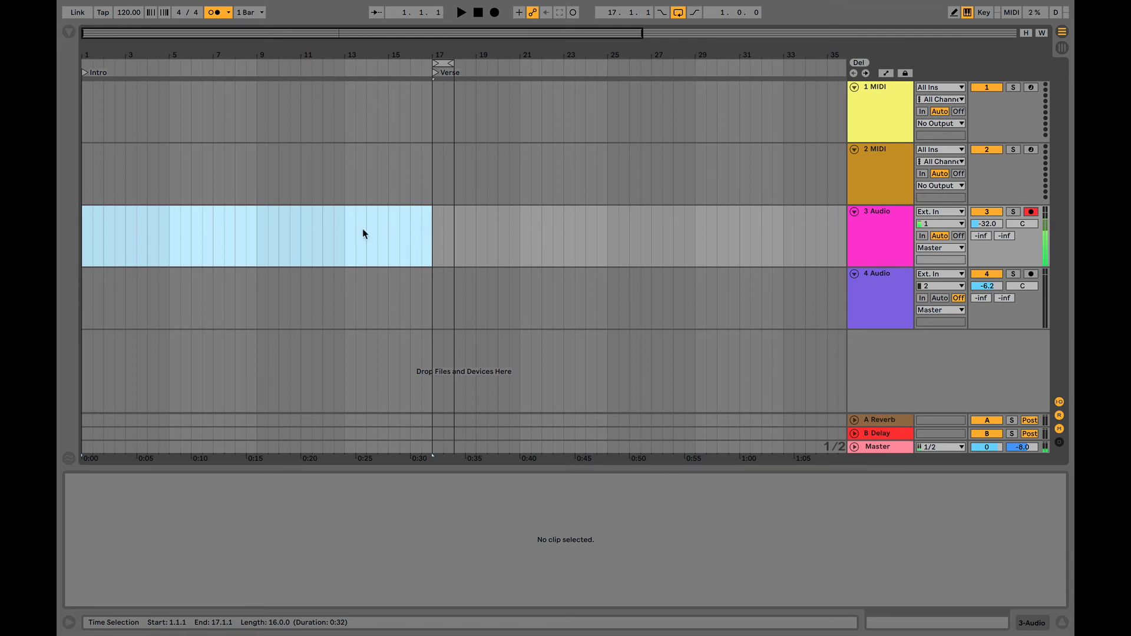
{"action": "left_click", "coordinate": [399, 243]}
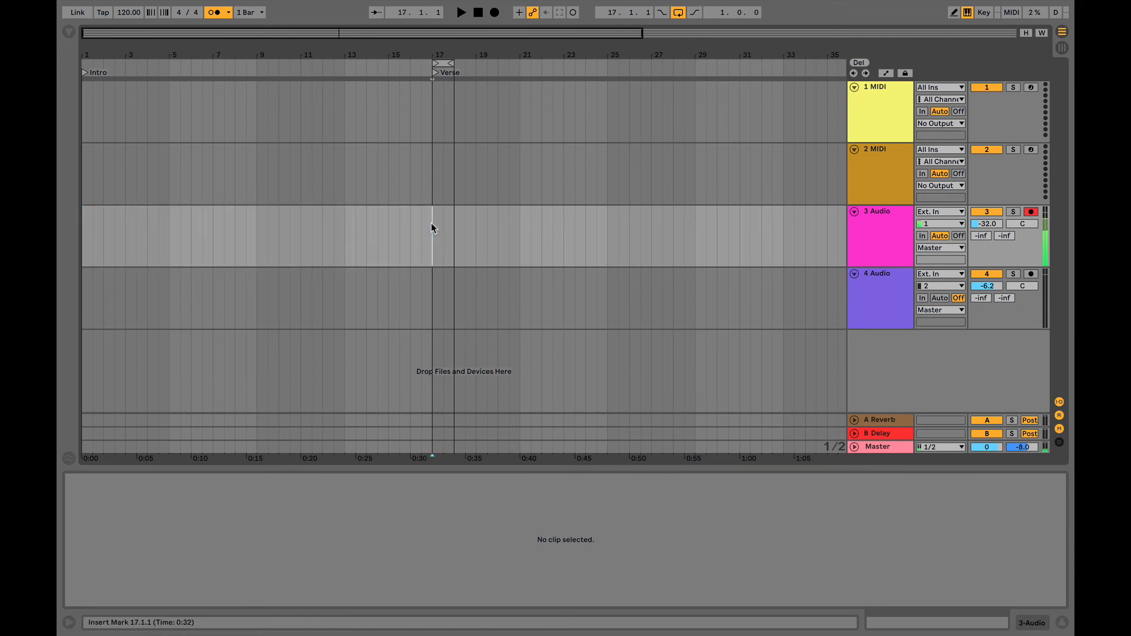
Select the loop brace at bar 17, turn off arrangement looping, and enable punch-in.
{"action": "left_click", "coordinate": [442, 61]}
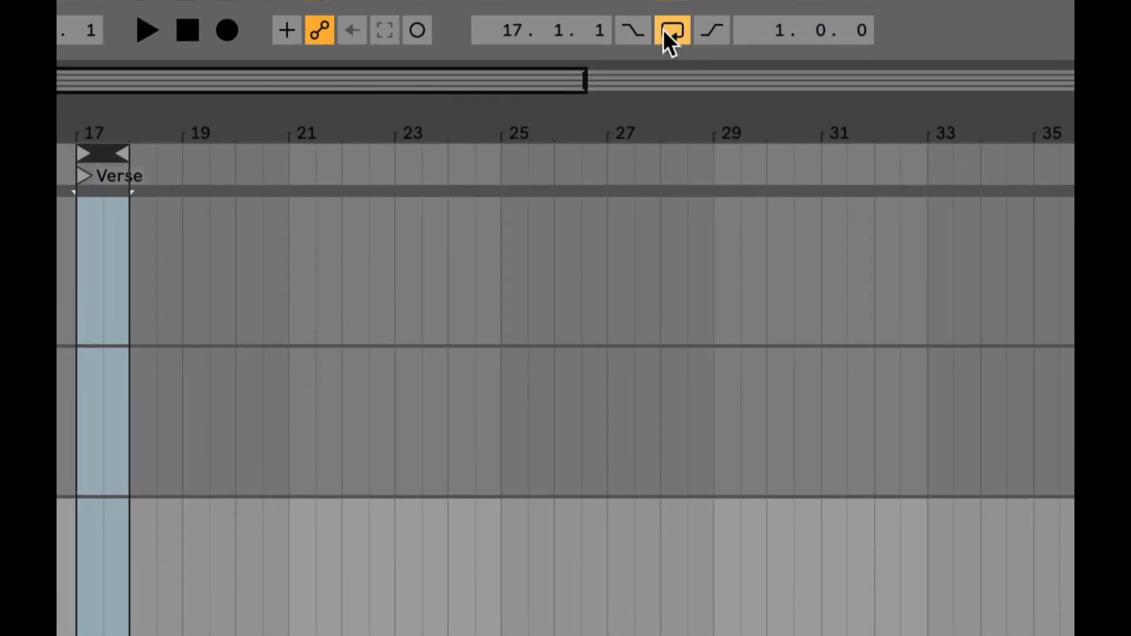
{"action": "left_click", "coordinate": [678, 36]}
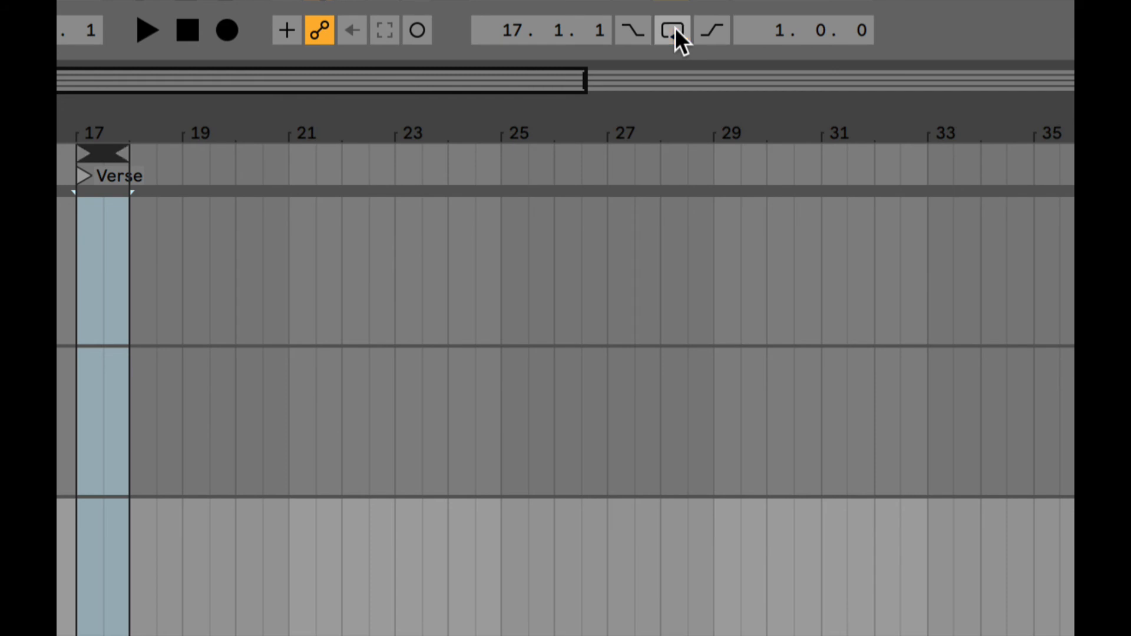
{"action": "left_click", "coordinate": [642, 36]}
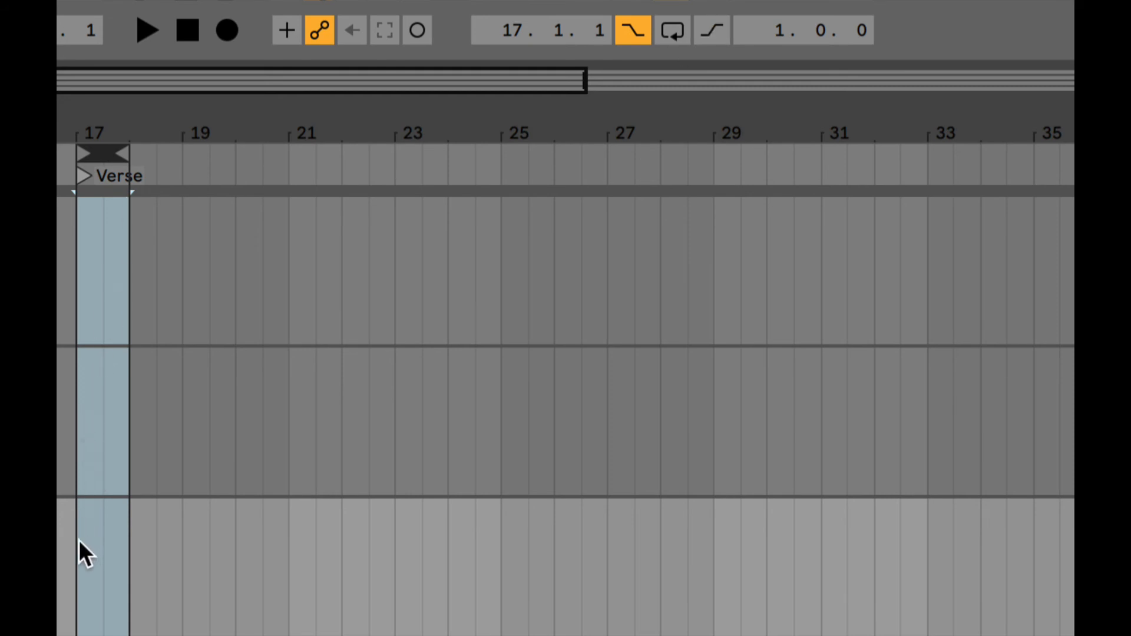
Select the one-bar region from 17.1.1 to 18.1.1 and enable punch-out for it.
{"action": "left_click_drag", "start_coordinate": [79, 552], "coordinate": [129, 557]}
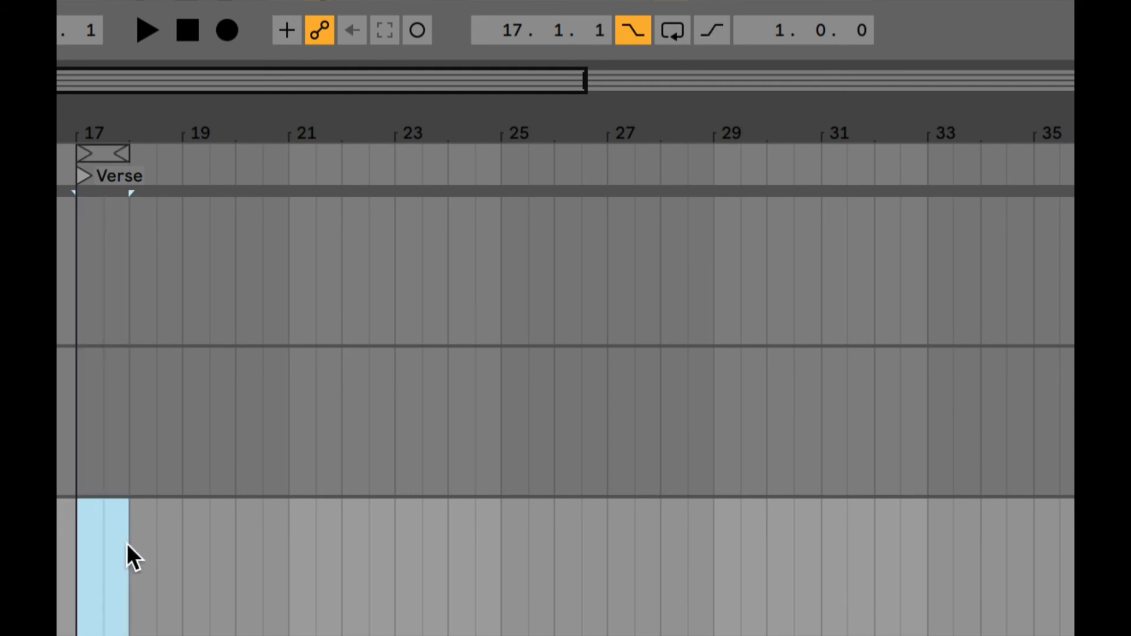
{"action": "left_click", "coordinate": [97, 153]}
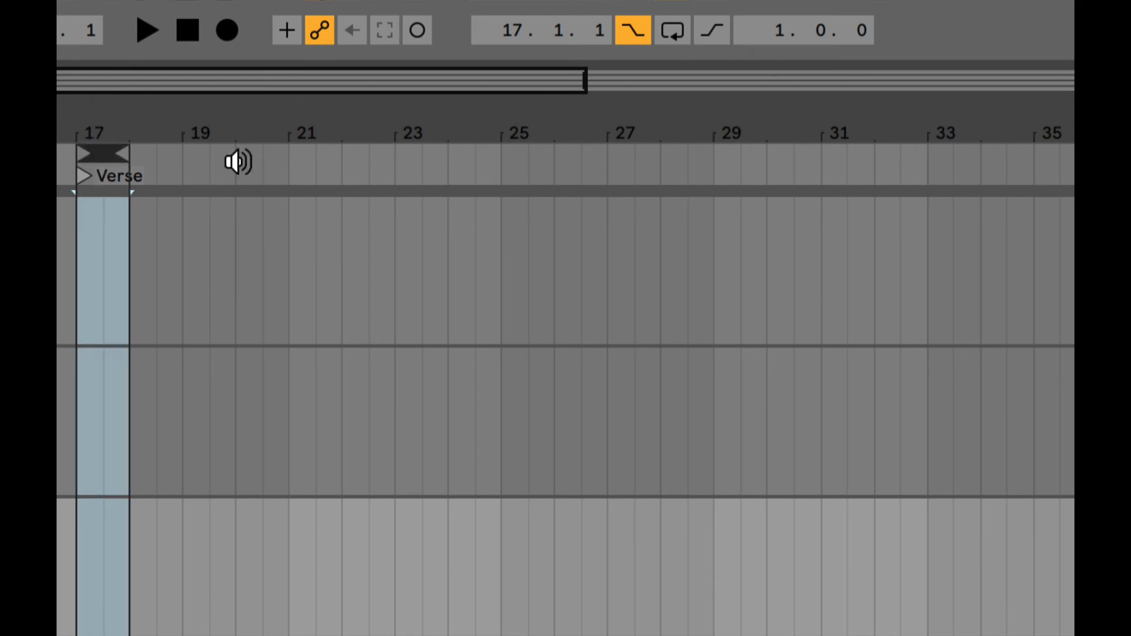
{"action": "left_click_drag", "start_coordinate": [84, 122], "coordinate": [171, 137]}
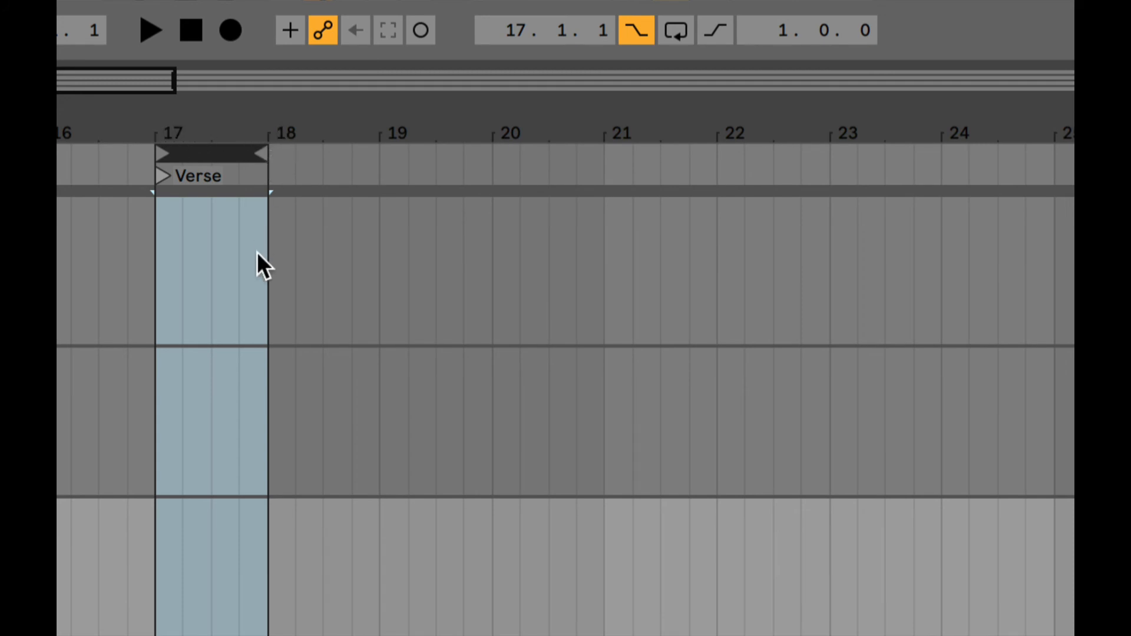
{"action": "left_click", "coordinate": [728, 43]}
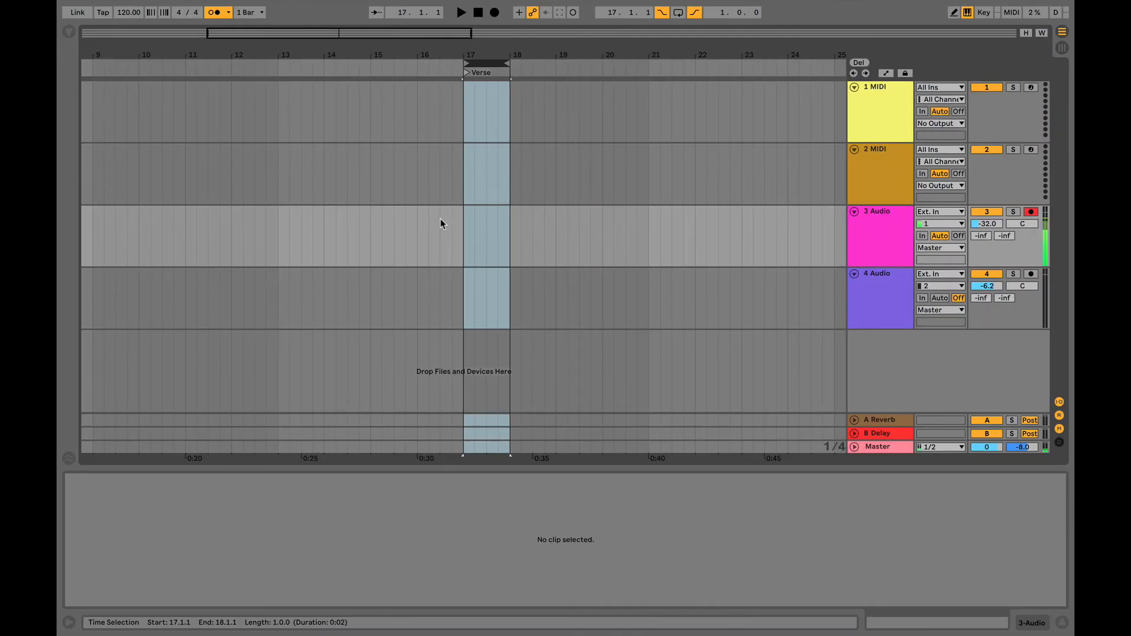
Place the insert marker at 16.1.1 on the 3 Audio track and set the metronome count-in to None.
{"action": "left_click", "coordinate": [441, 221]}
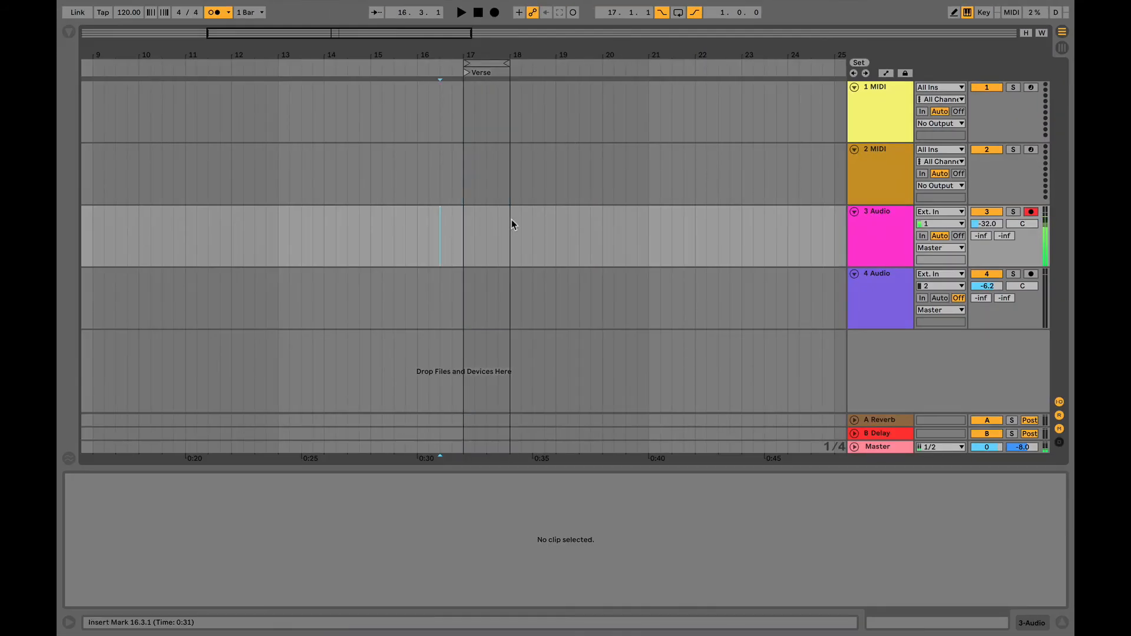
{"action": "left_click", "coordinate": [418, 235]}
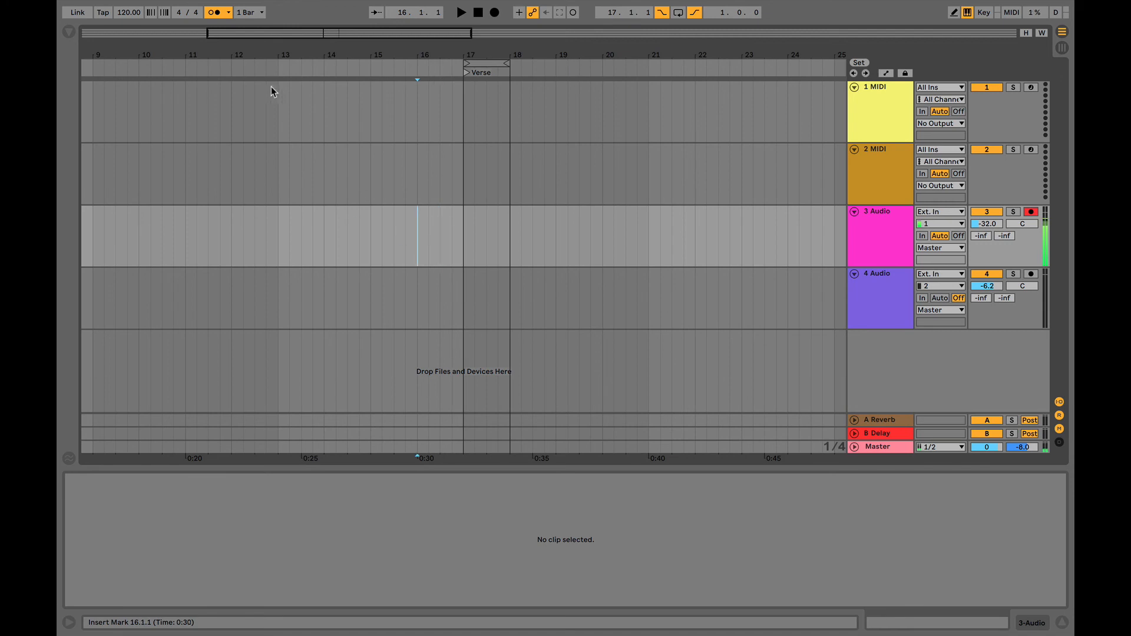
{"action": "left_click", "coordinate": [229, 12]}
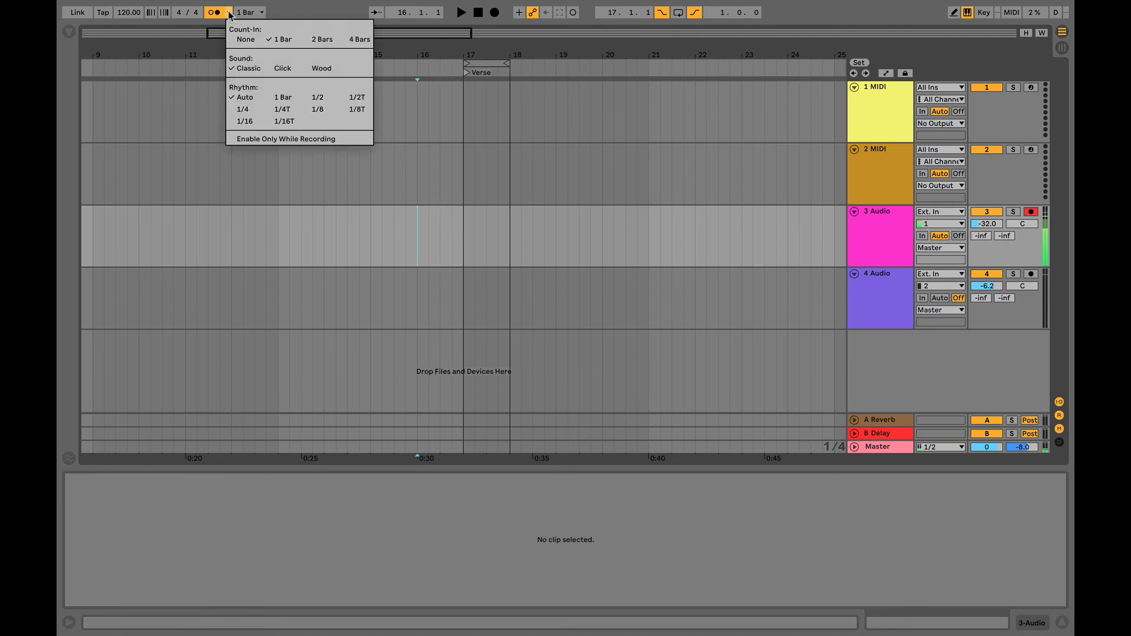
{"action": "left_click", "coordinate": [244, 39]}
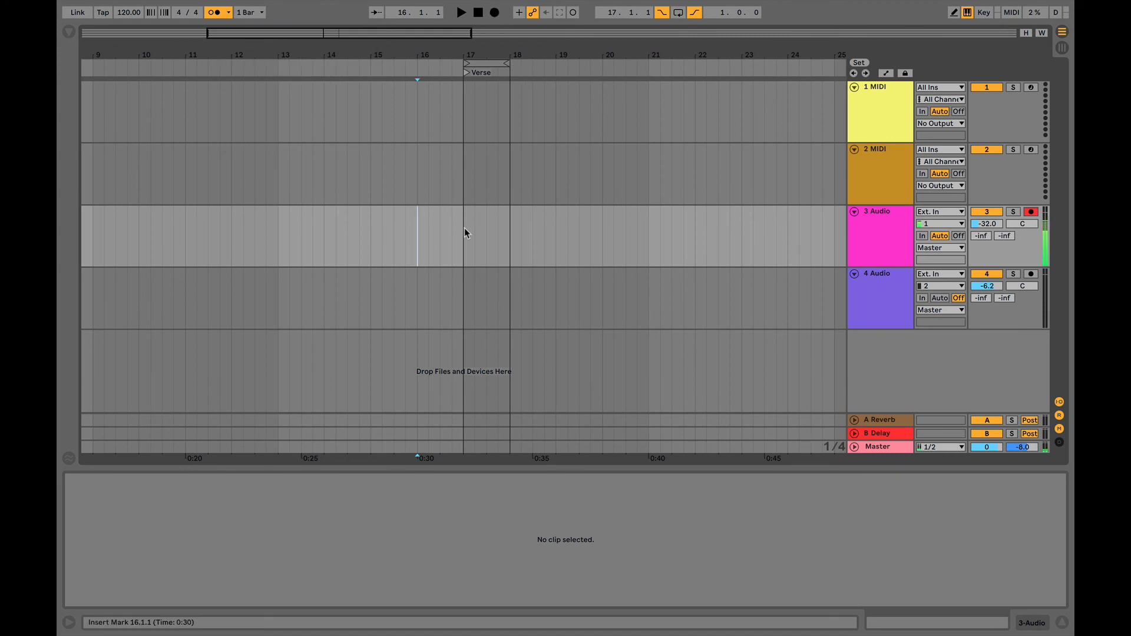
Record a punched-in take on the 3 Audio track starting from 16.1.1, stopping playback after the punch-out at bar 18.
{"action": "left_click_drag", "start_coordinate": [462, 227], "coordinate": [514, 234]}
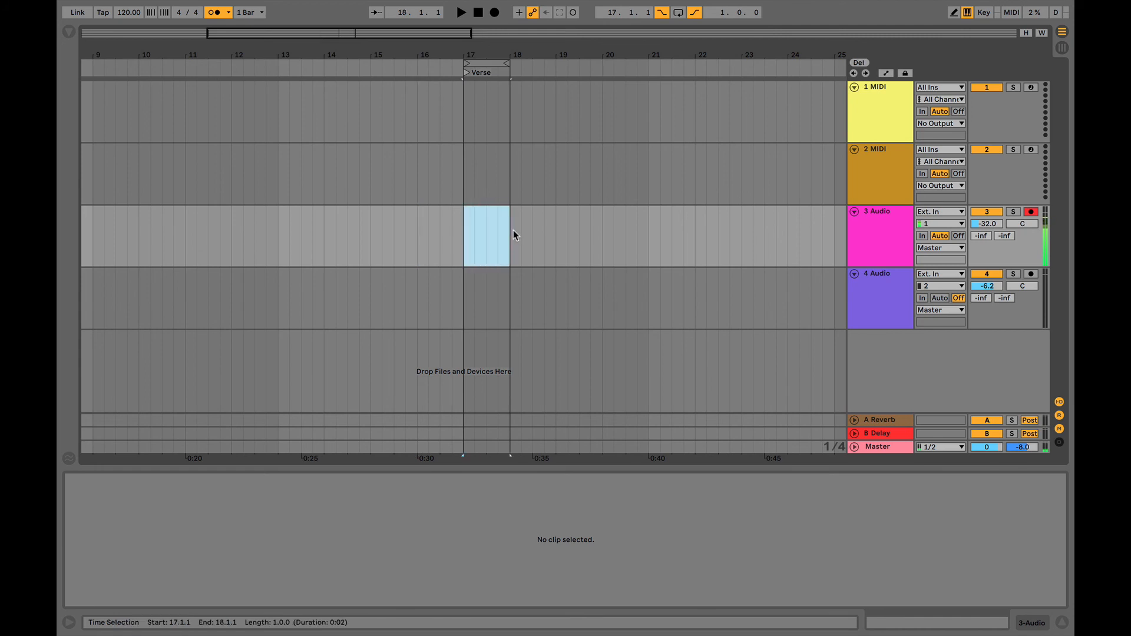
{"action": "left_click", "coordinate": [416, 232]}
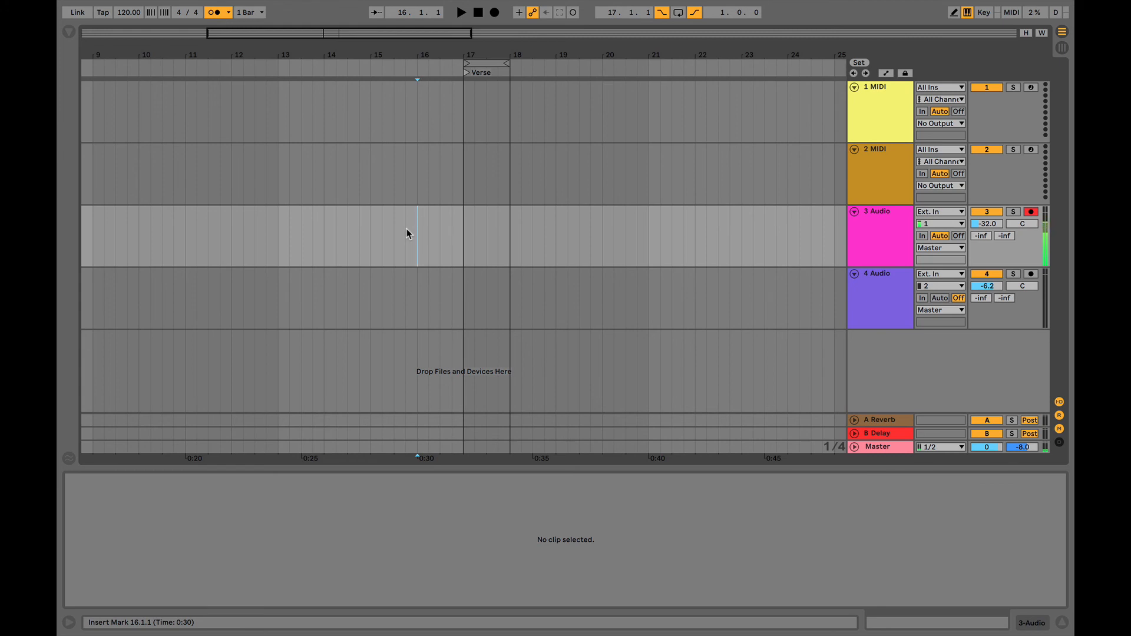
{"action": "left_click", "coordinate": [495, 13]}
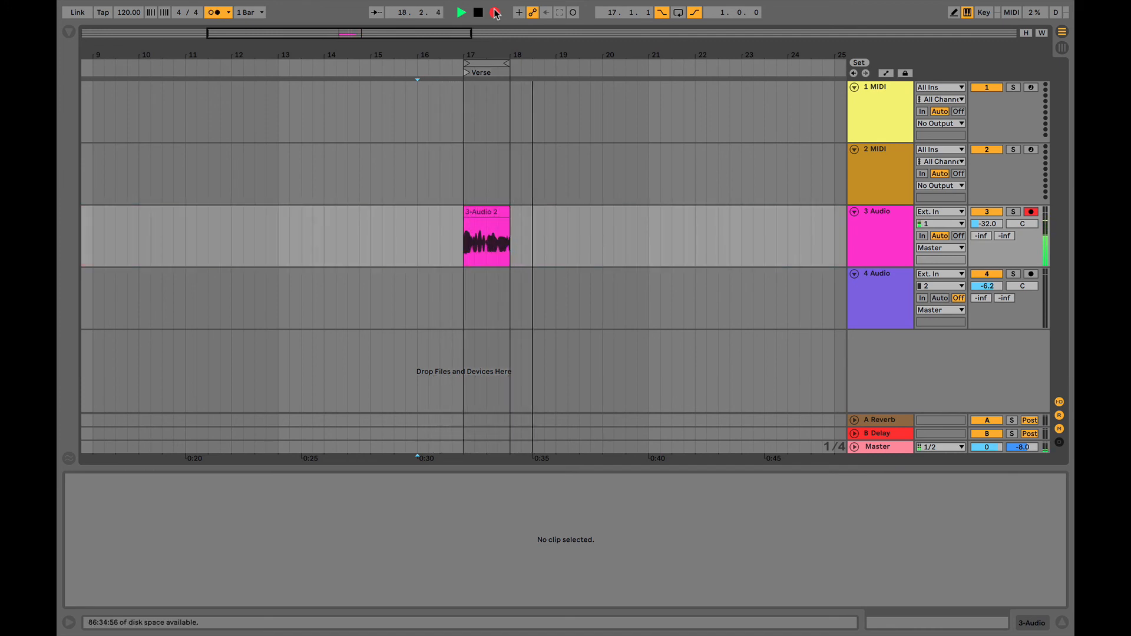
{"action": "key", "text": "space"}
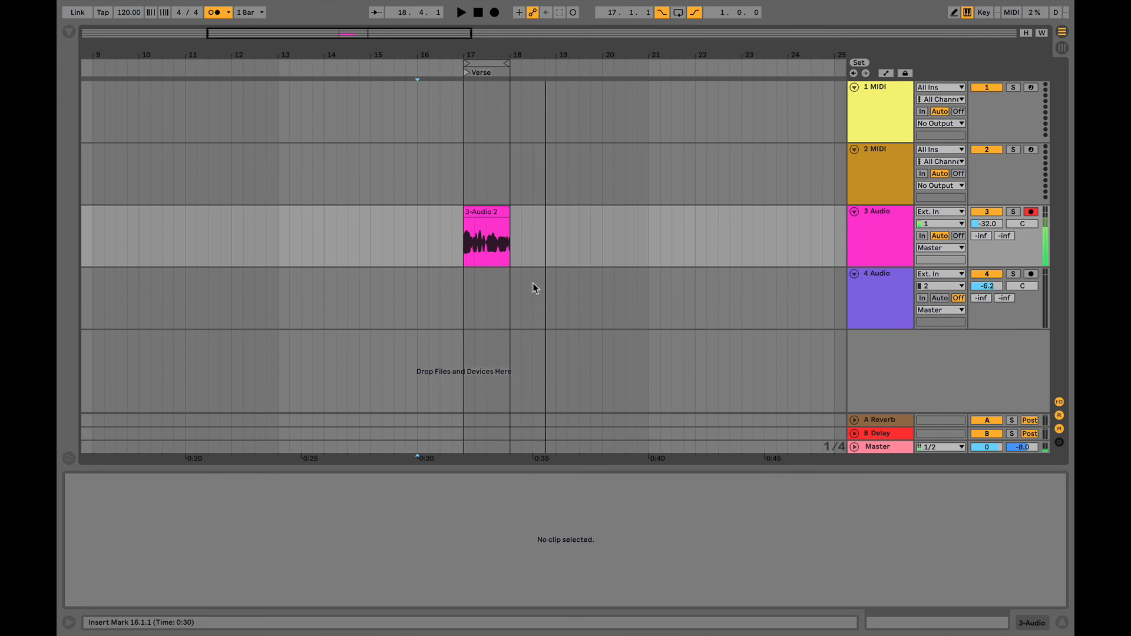
Delete the one-bar clip recorded at the Verse from the 3 Audio track.
{"action": "left_click", "coordinate": [488, 212]}
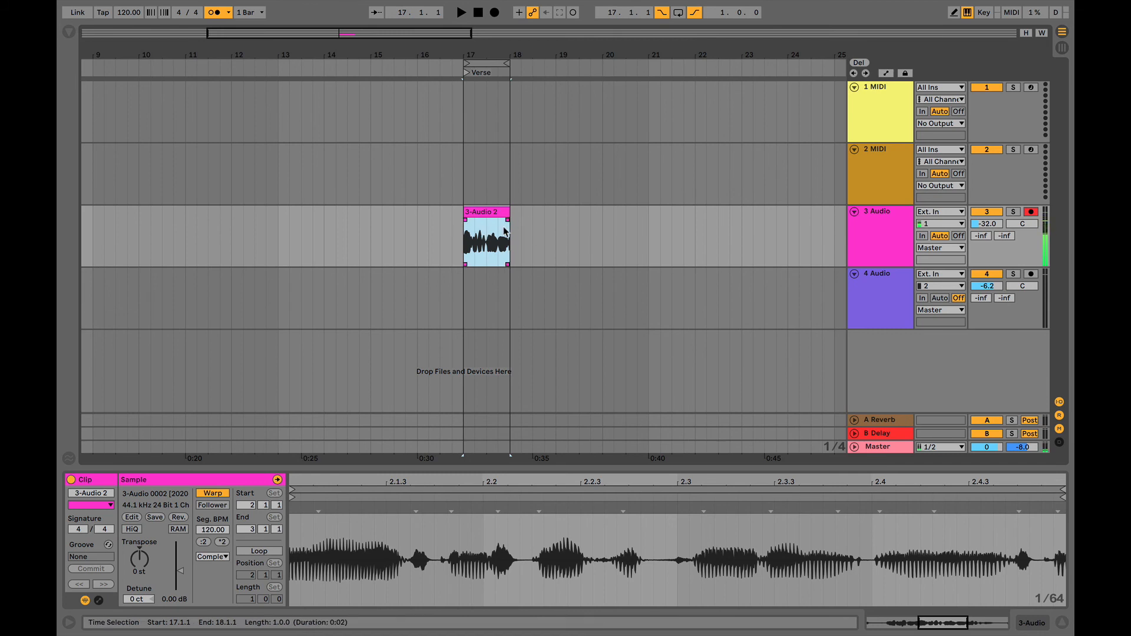
{"action": "left_click", "coordinate": [478, 214]}
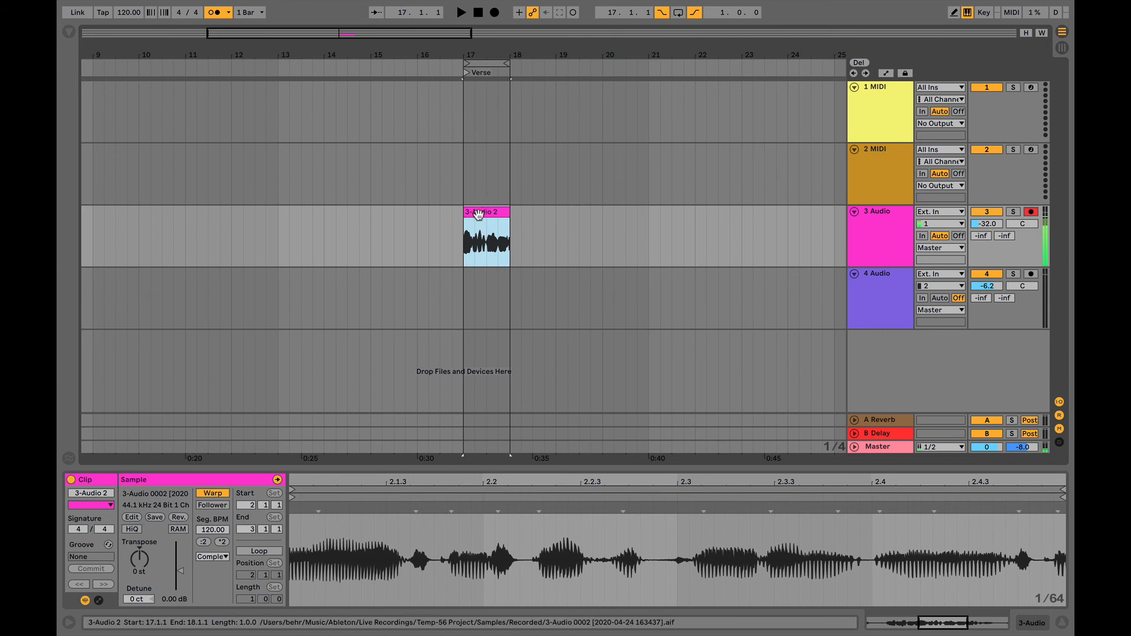
{"action": "key", "text": "Delete"}
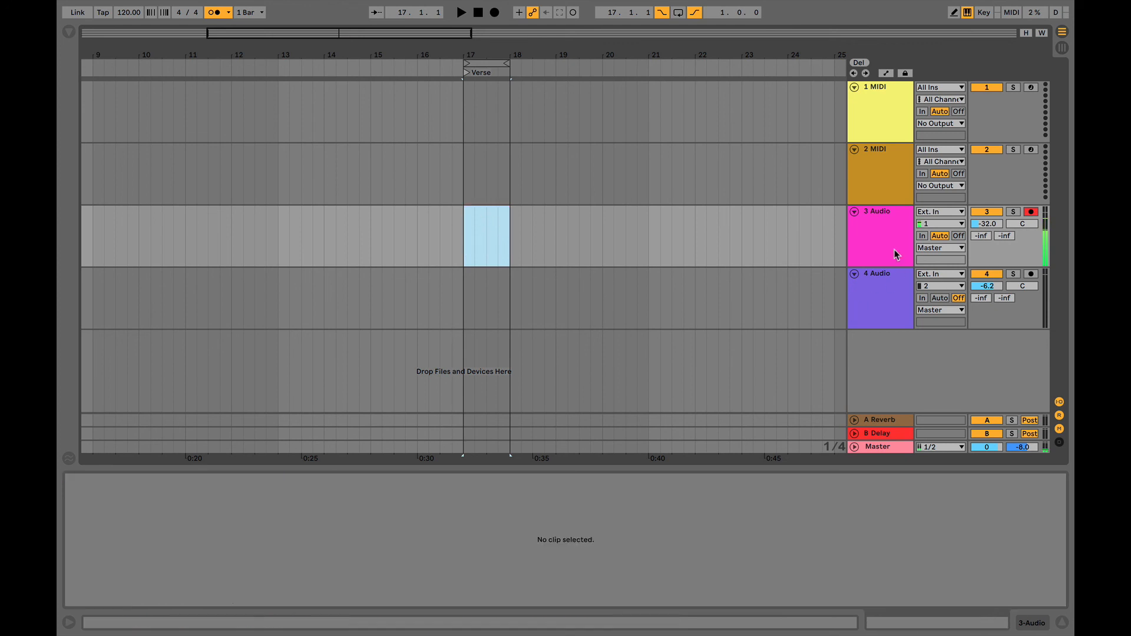
Rename the 3 Audio track as Vox 1.
{"action": "left_click", "coordinate": [872, 227]}
{"action": "left_click", "coordinate": [883, 298]}
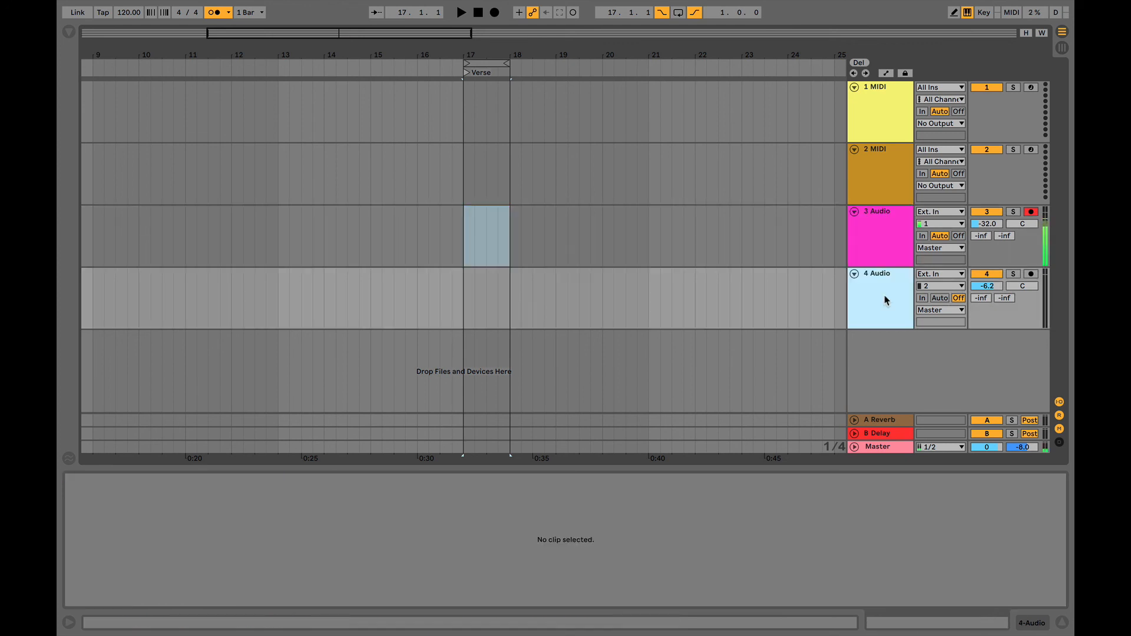
{"action": "left_click", "coordinate": [872, 227]}
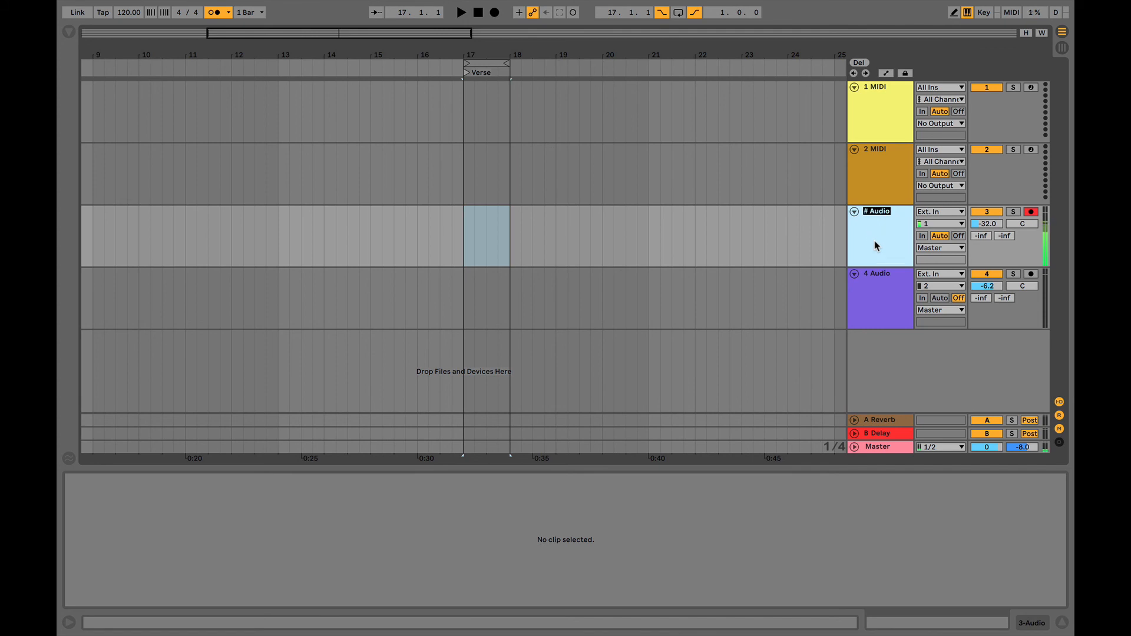
{"action": "left_click", "coordinate": [874, 241]}
{"action": "key", "text": "super+r"}
{"action": "type", "text": "V"}
{"action": "key", "text": "Return"}
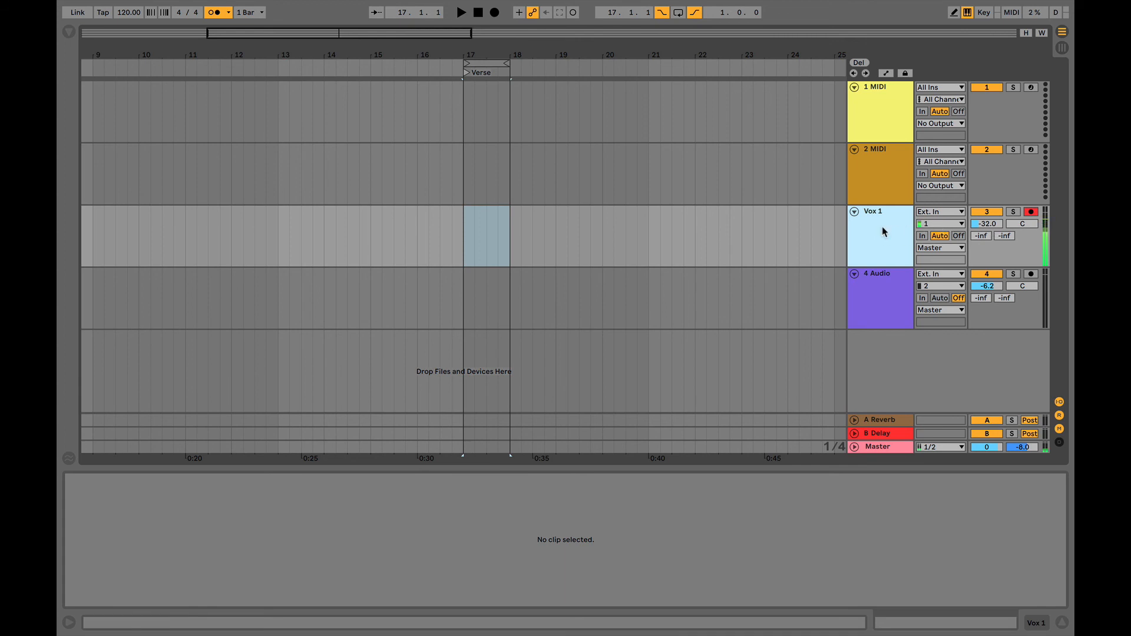
Duplicate the Vox 1 track and rename the copy as Vox 2.
{"action": "left_click", "coordinate": [787, 233]}
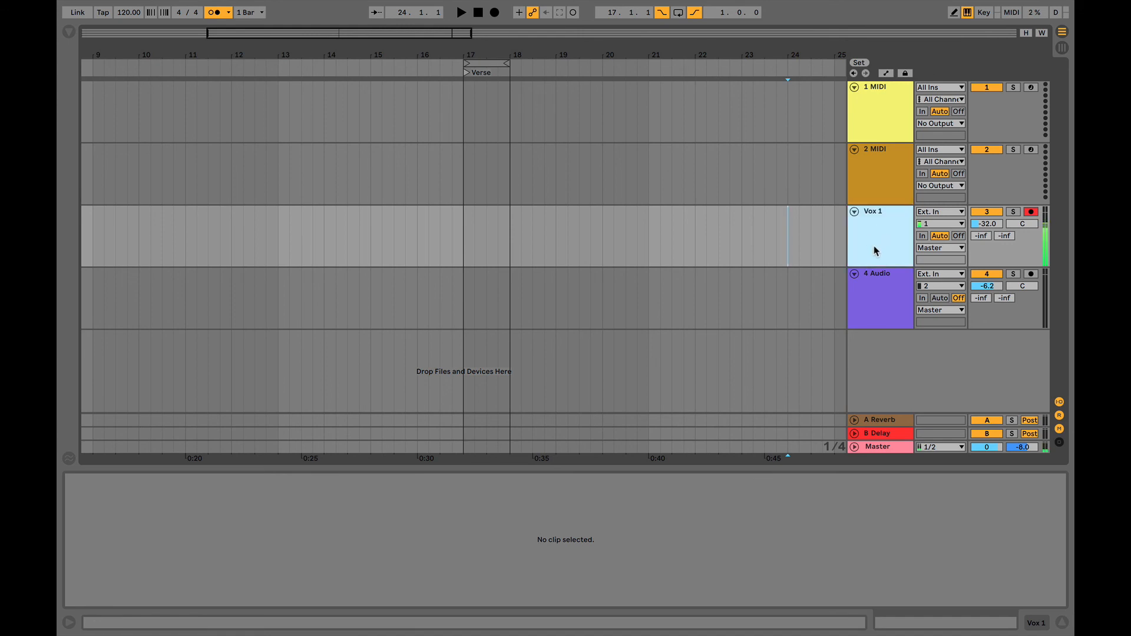
{"action": "key", "text": "ctrl+d"}
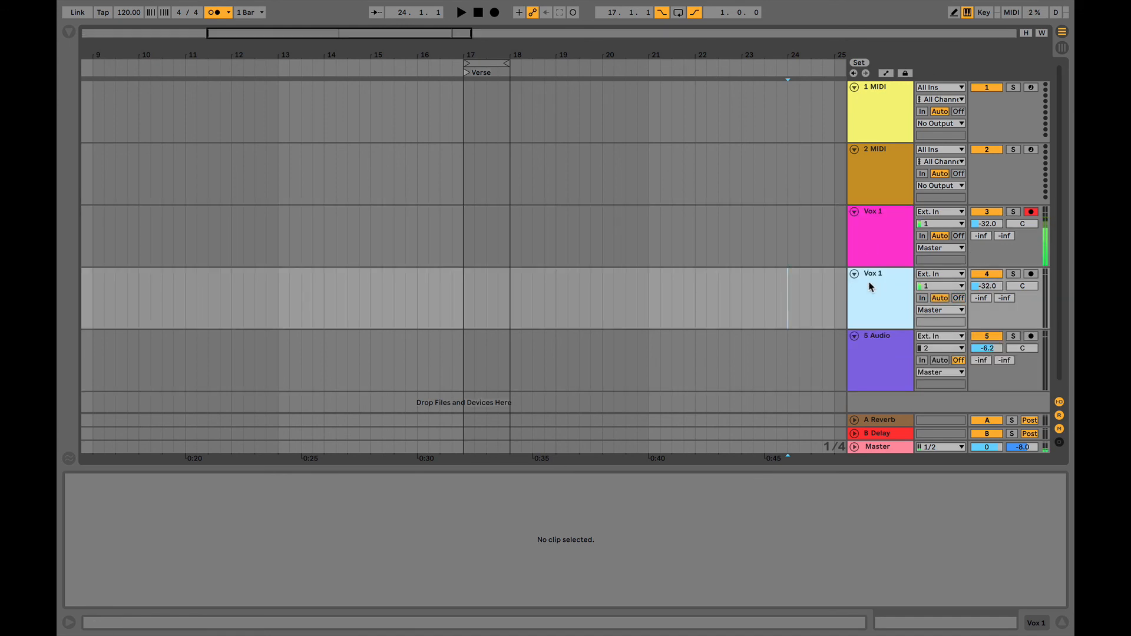
{"action": "key", "text": "ctrl+r"}
{"action": "key", "text": "Right"}
{"action": "key", "text": "BackSpace"}
{"action": "type", "text": "2"}
{"action": "left_click", "coordinate": [883, 238]}
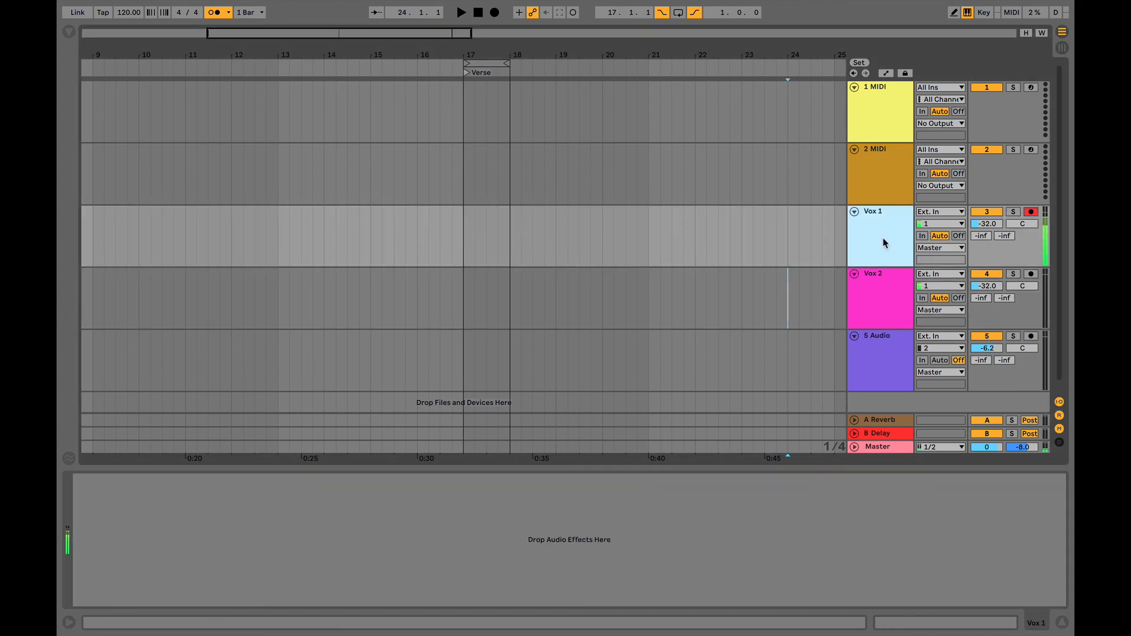
{"action": "left_click", "coordinate": [879, 290]}
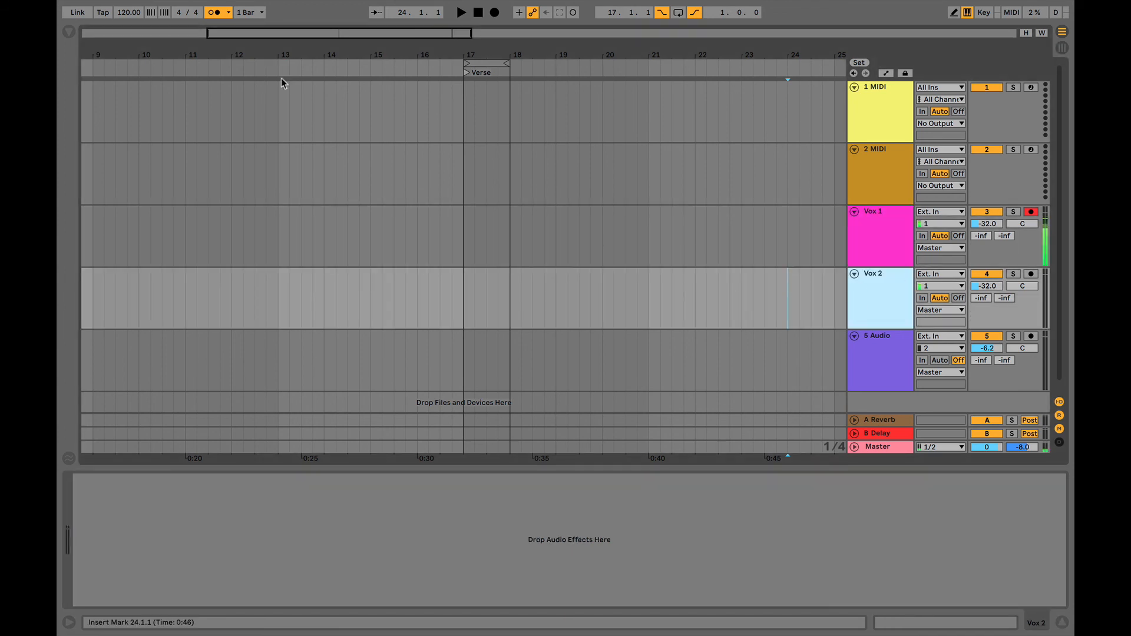
{"action": "left_click_drag", "start_coordinate": [282, 49], "coordinate": [282, 12]}
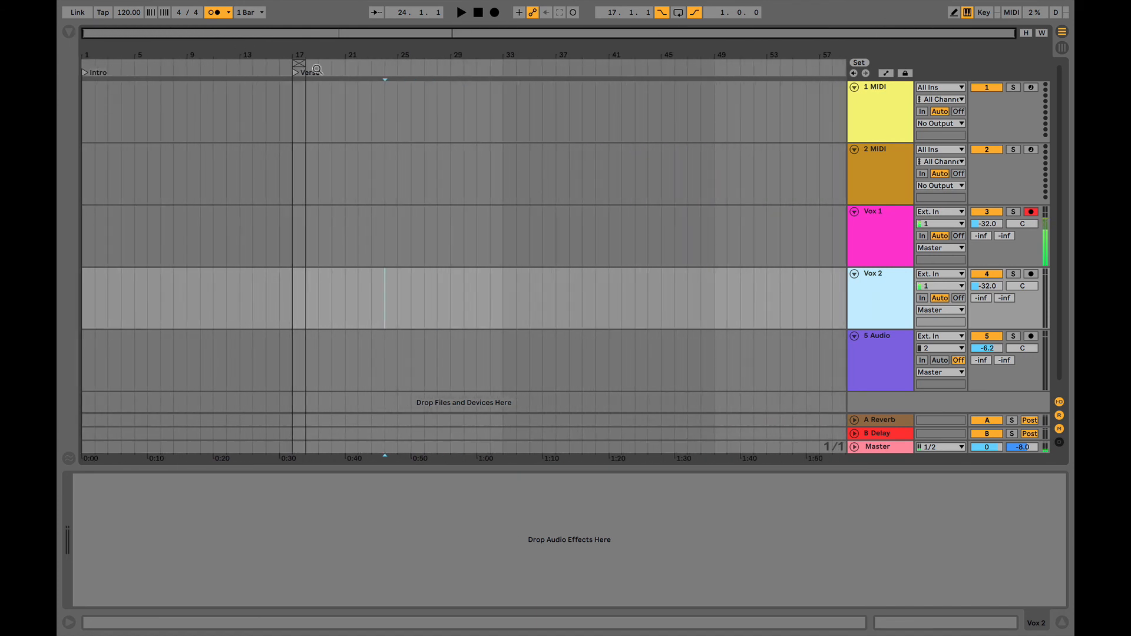
Search the audio effects for "rever" and add the Reverb effect to the Vox 1 track.
{"action": "left_click", "coordinate": [864, 216]}
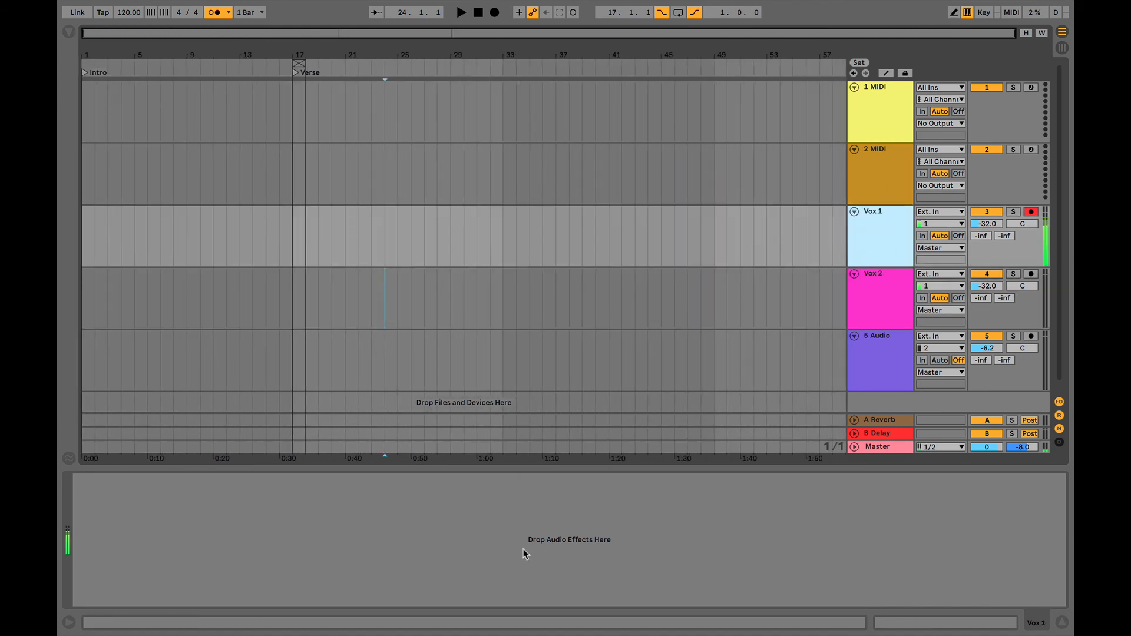
{"action": "left_click", "coordinate": [875, 301]}
{"action": "left_click", "coordinate": [872, 237]}
{"action": "left_click", "coordinate": [71, 33]}
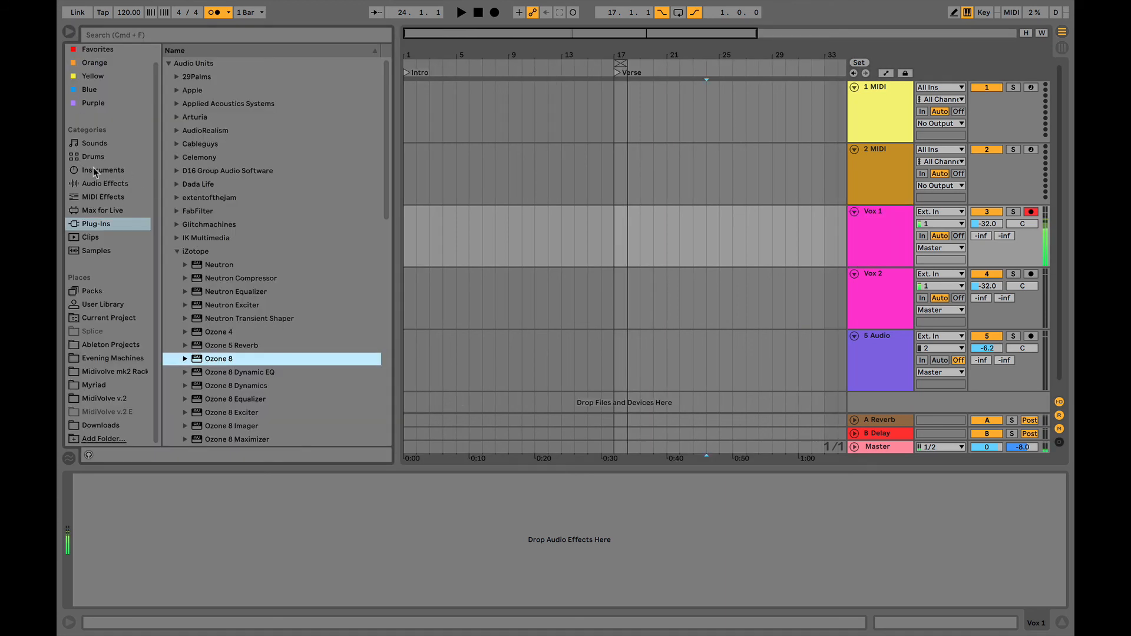
{"action": "left_click", "coordinate": [98, 183]}
{"action": "left_click", "coordinate": [132, 35]}
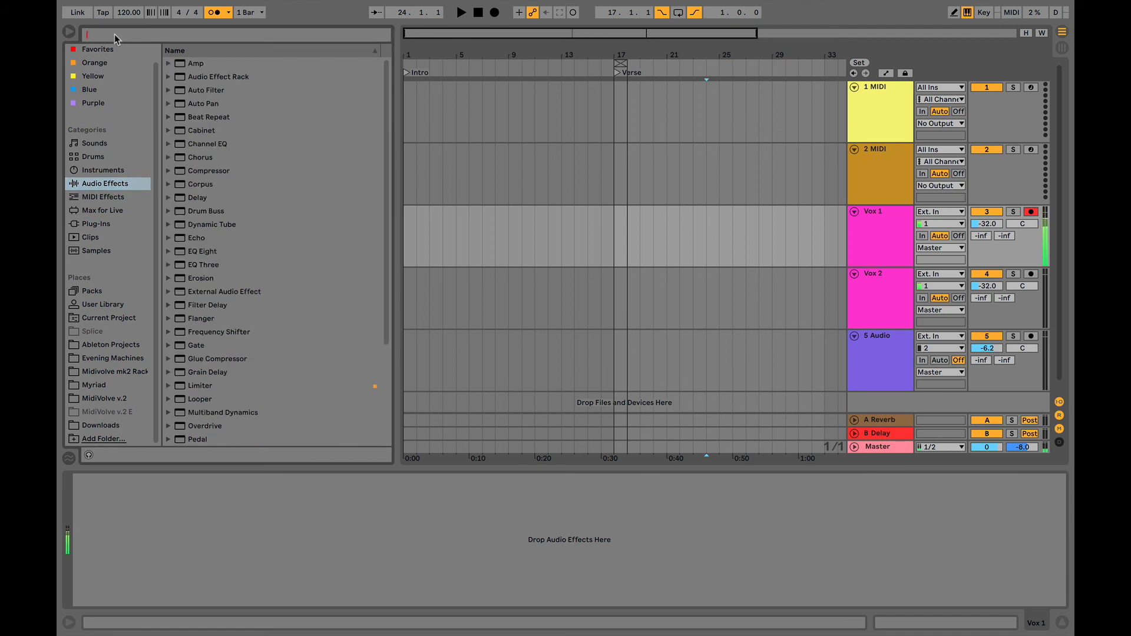
{"action": "type", "text": "rever"}
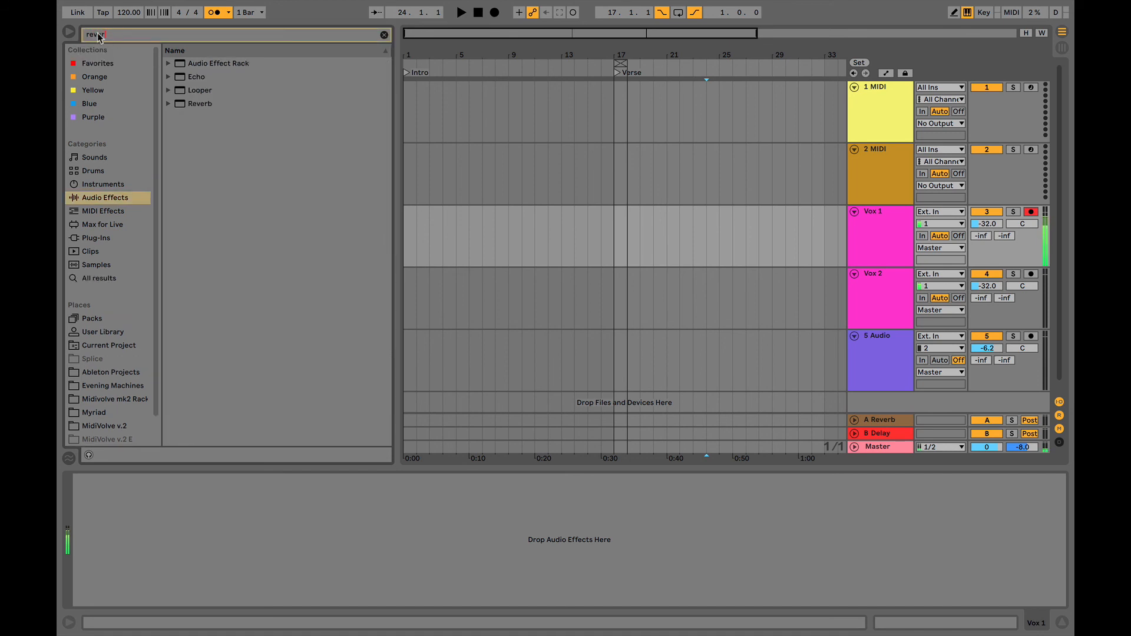
{"action": "left_click", "coordinate": [178, 106]}
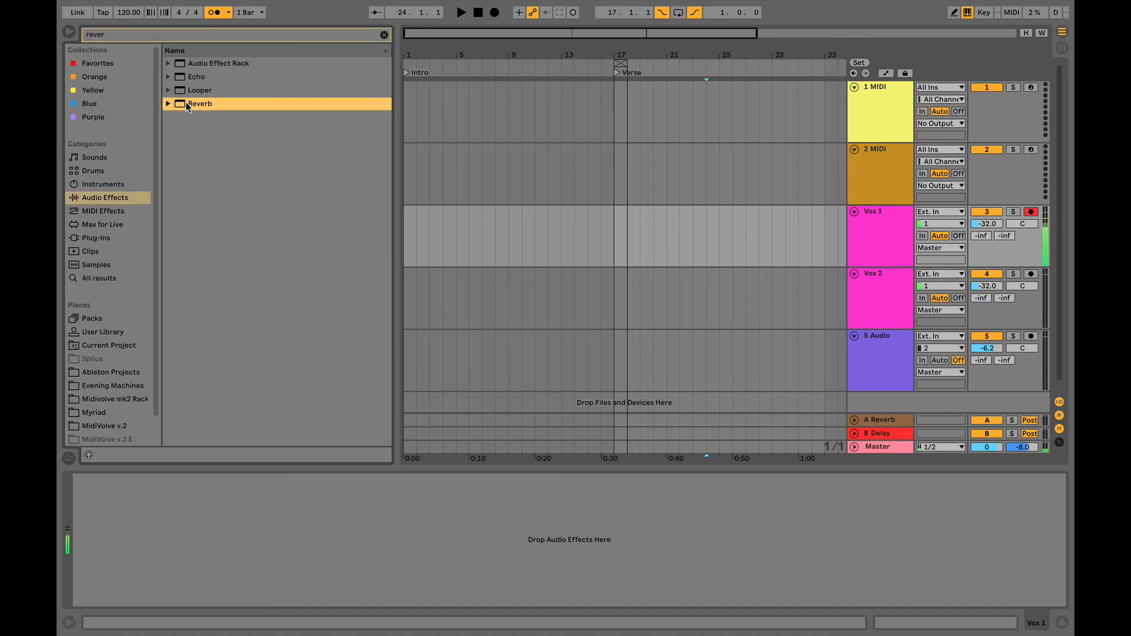
{"action": "left_click_drag", "start_coordinate": [188, 106], "coordinate": [384, 180]}
{"action": "left_click_drag", "start_coordinate": [511, 230], "coordinate": [511, 228]}
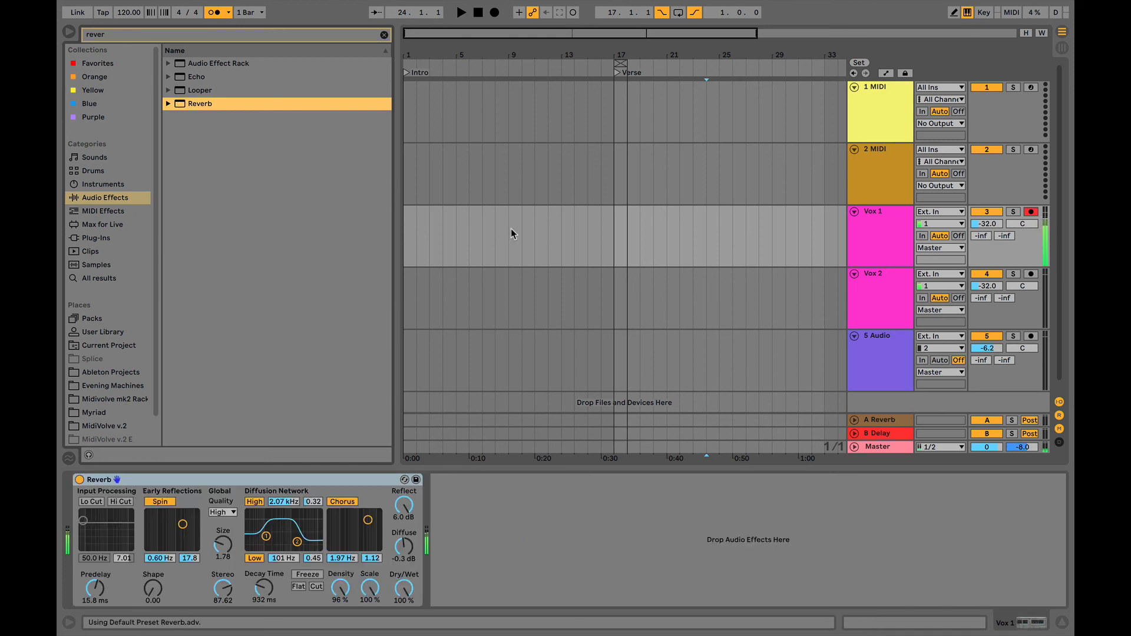
Set the Dry/Wet amount of the Reverb on Vox 1 to 29 %.
{"action": "left_click", "coordinate": [883, 243]}
{"action": "left_click", "coordinate": [263, 479]}
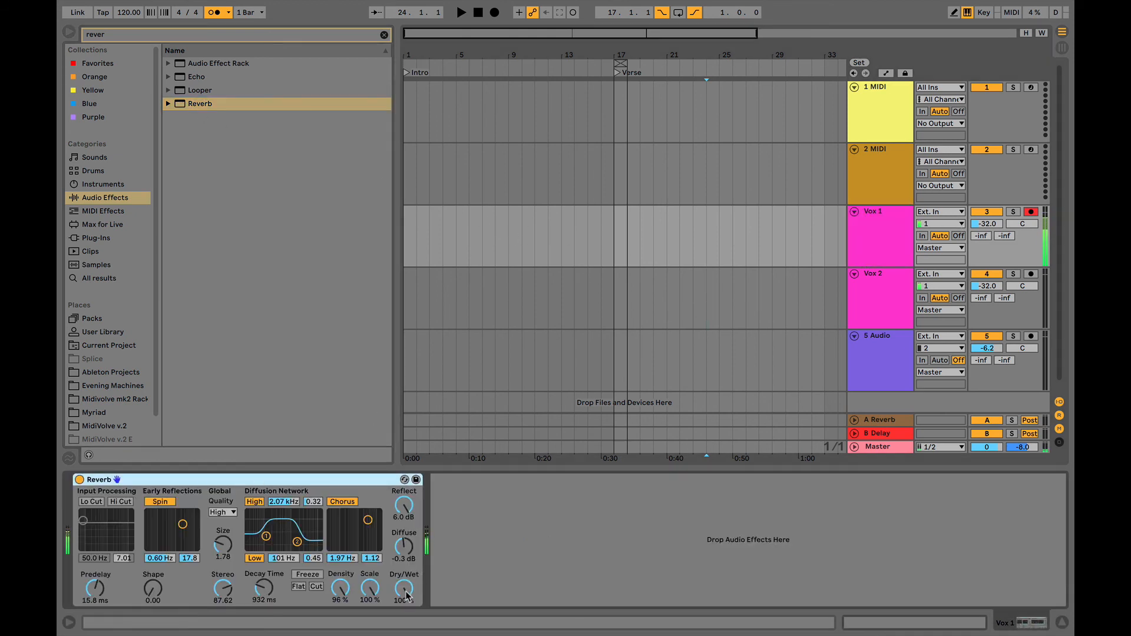
{"action": "left_click_drag", "start_coordinate": [407, 596], "coordinate": [407, 623]}
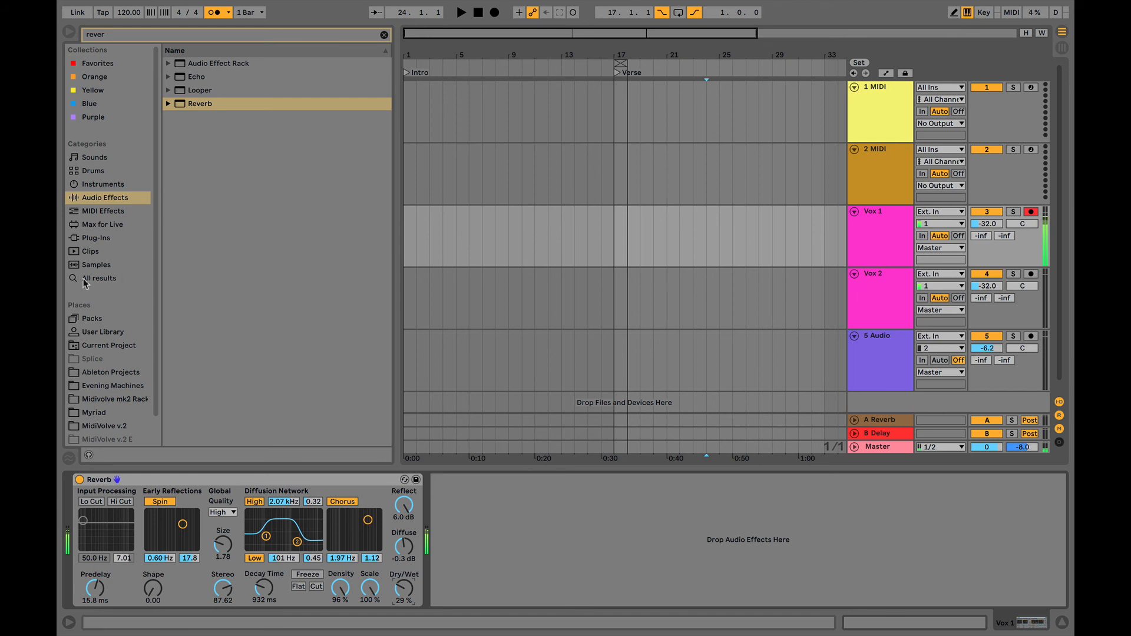
Clear the audio effects search and turn off the Reverb on Vox 1.
{"action": "left_click", "coordinate": [133, 198]}
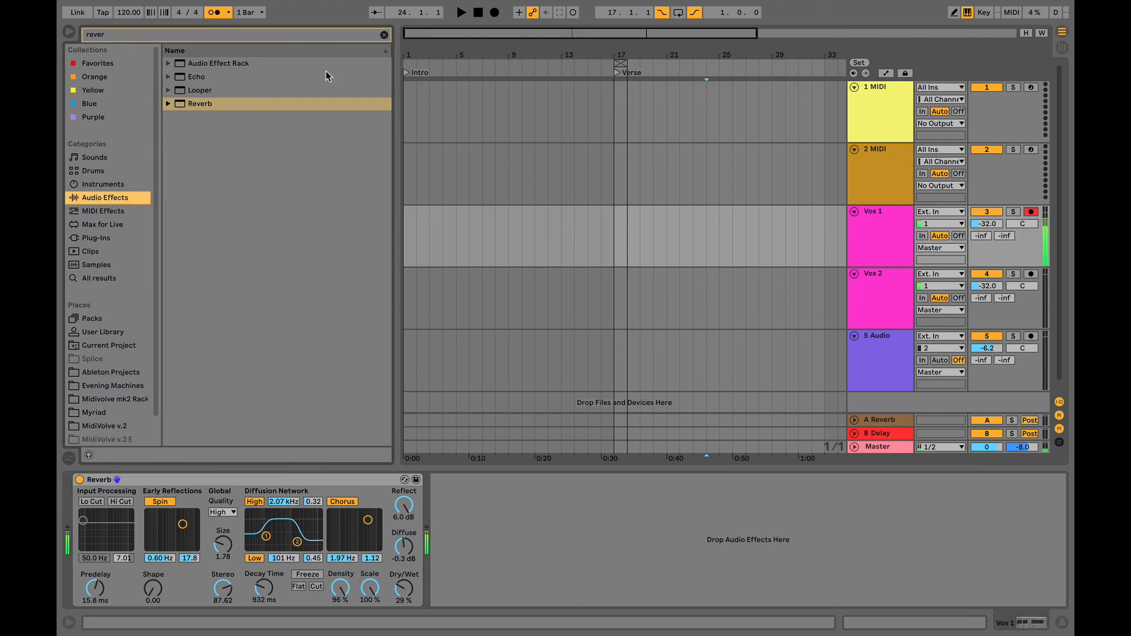
{"action": "left_click", "coordinate": [384, 35]}
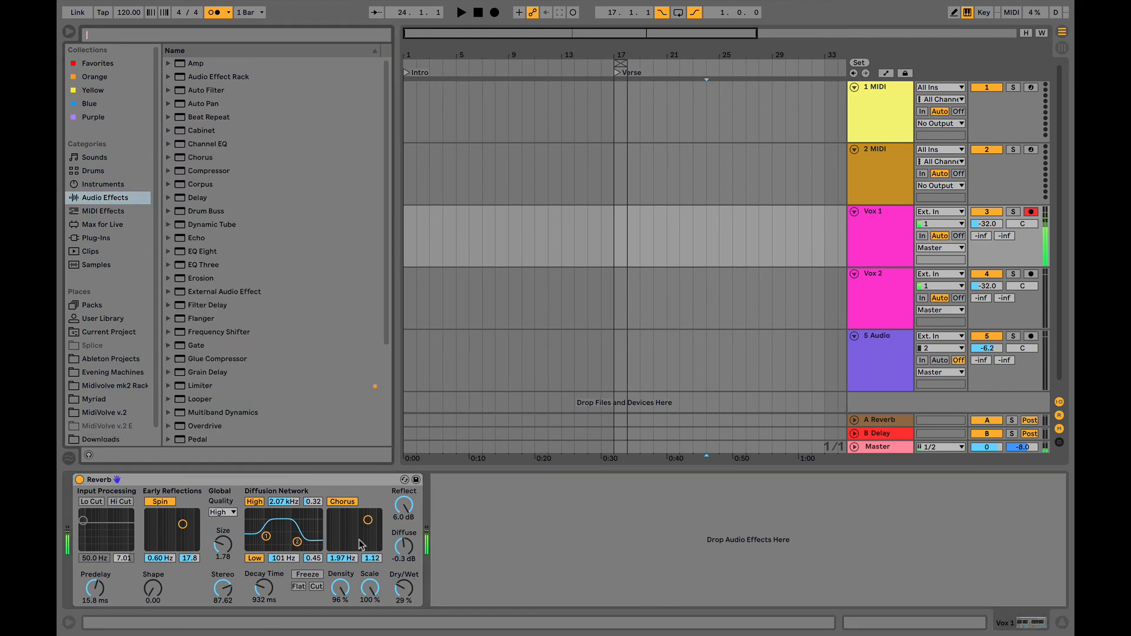
{"action": "left_click", "coordinate": [224, 477]}
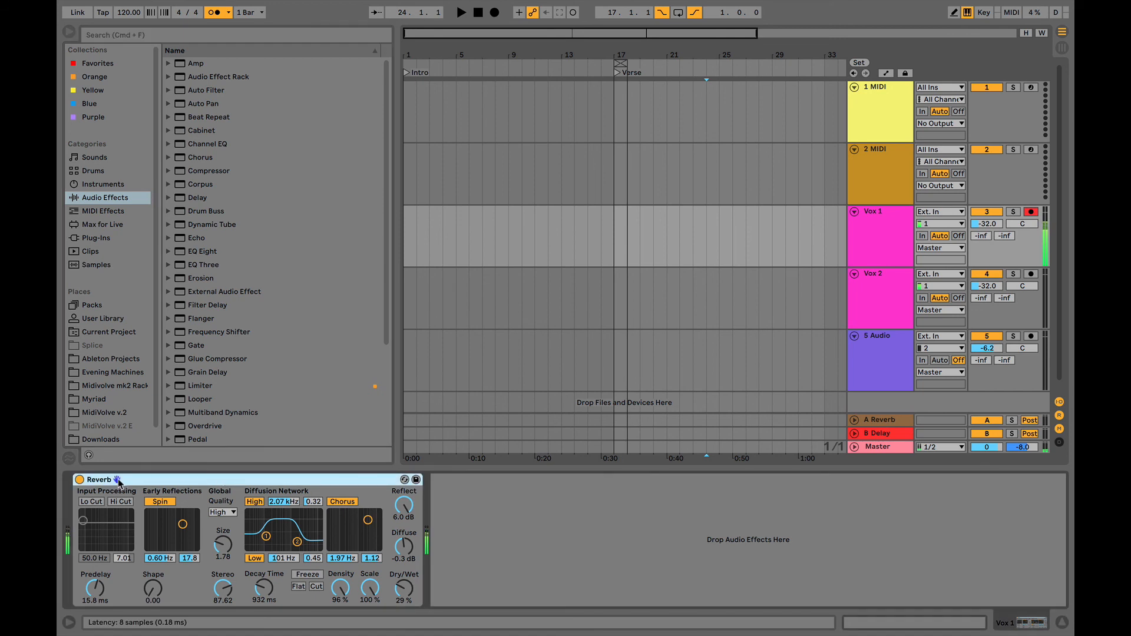
{"action": "left_click", "coordinate": [83, 482]}
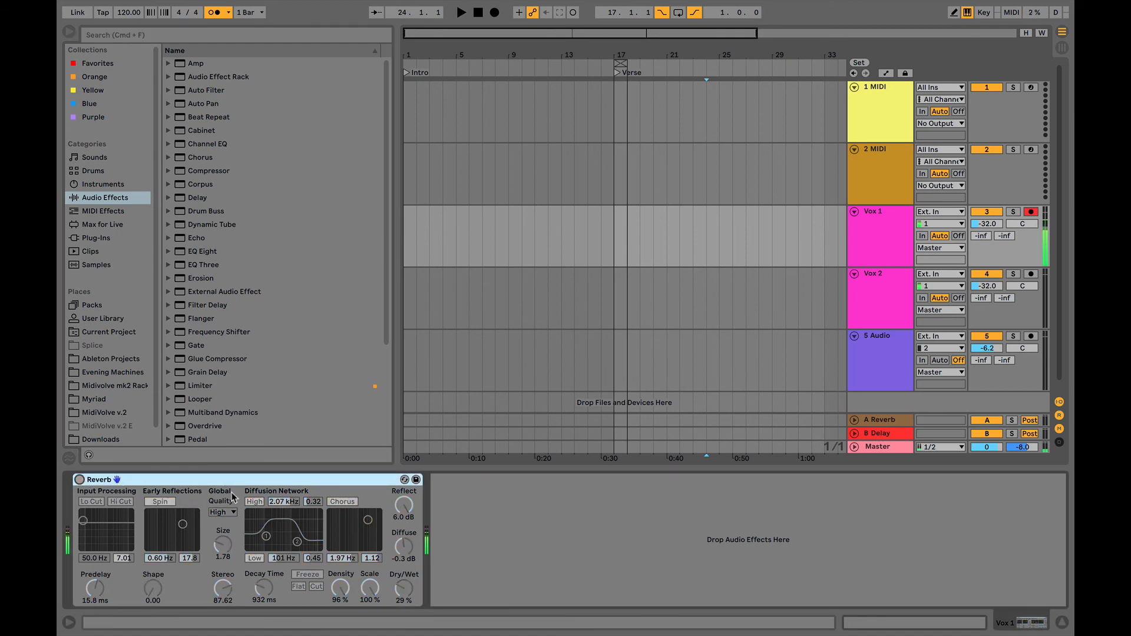
Add a Delay effect after the Reverb on Vox 1 and turn the Delay off.
{"action": "left_click", "coordinate": [475, 507]}
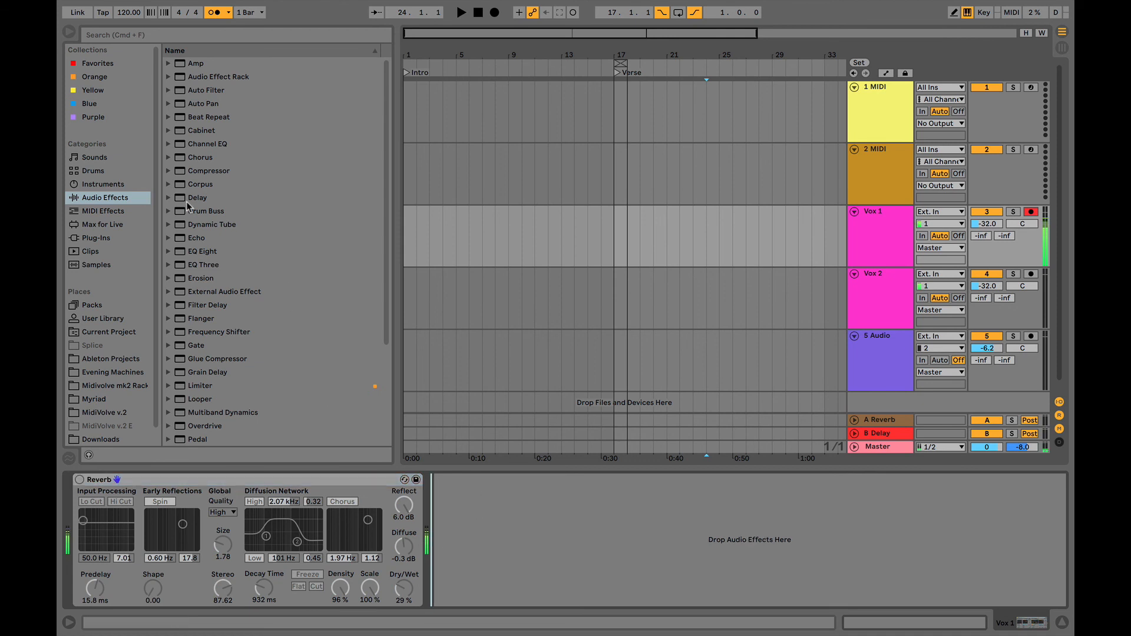
{"action": "left_click_drag", "start_coordinate": [186, 202], "coordinate": [564, 561]}
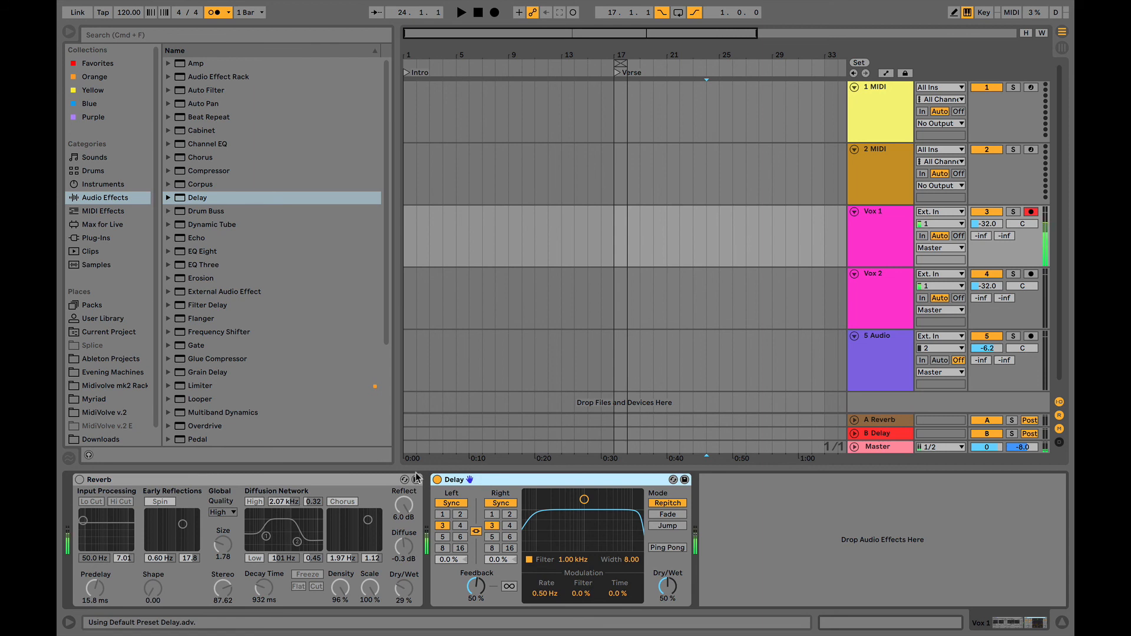
{"action": "left_click", "coordinate": [437, 480]}
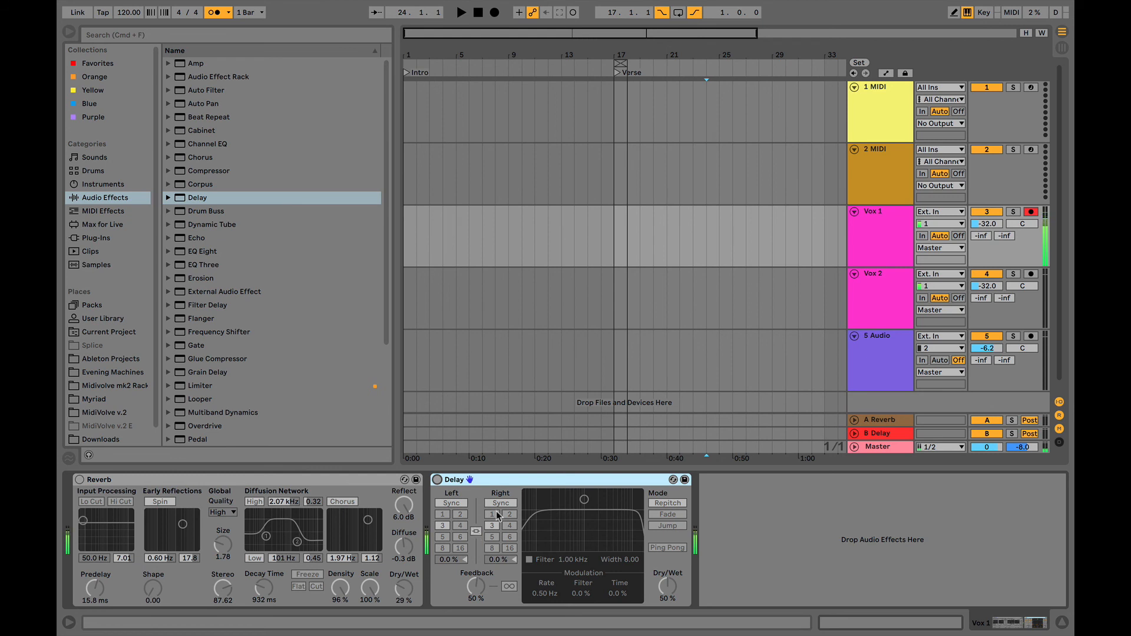
{"action": "left_click", "coordinate": [273, 480]}
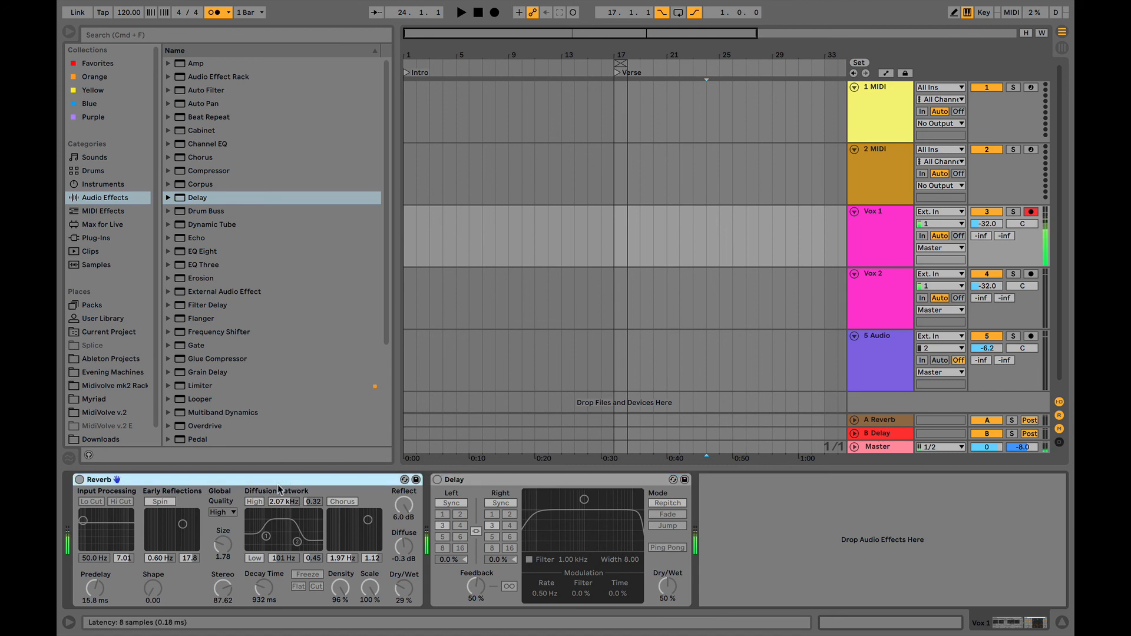
{"action": "left_click", "coordinate": [508, 482]}
{"action": "left_click", "coordinate": [273, 479]}
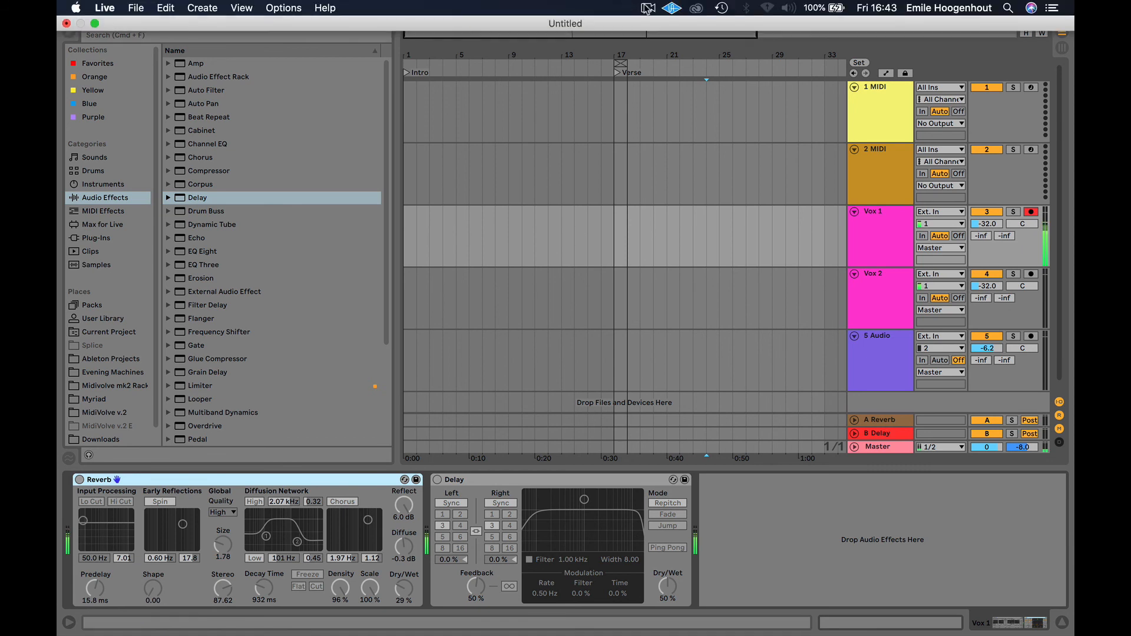
{"action": "left_click", "coordinate": [644, 9]}
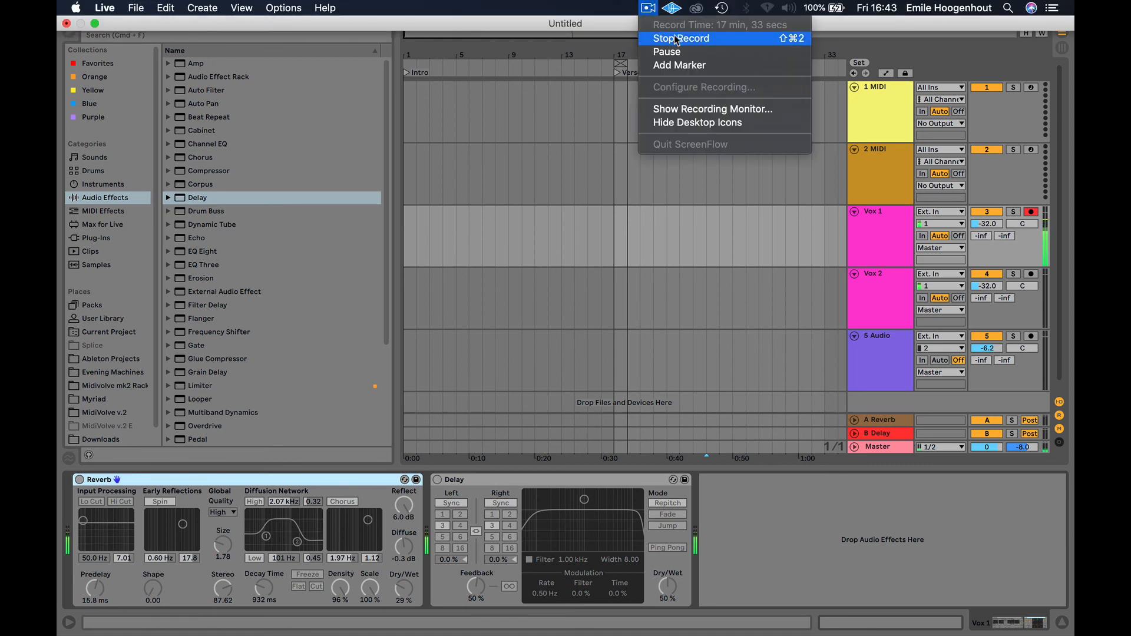